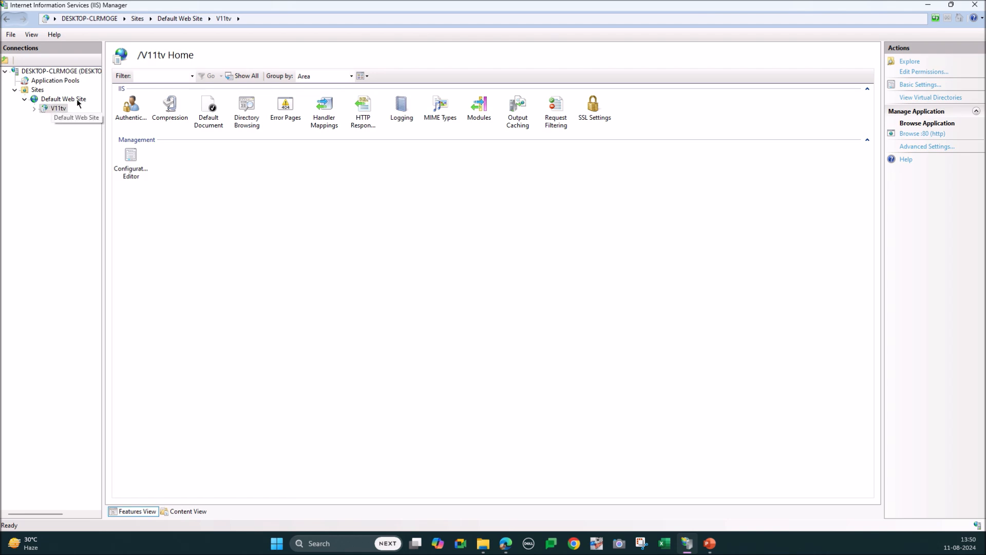
Step: Review the application pools in IIS and return to the V11tv application under Default Web Site
click(56, 81)
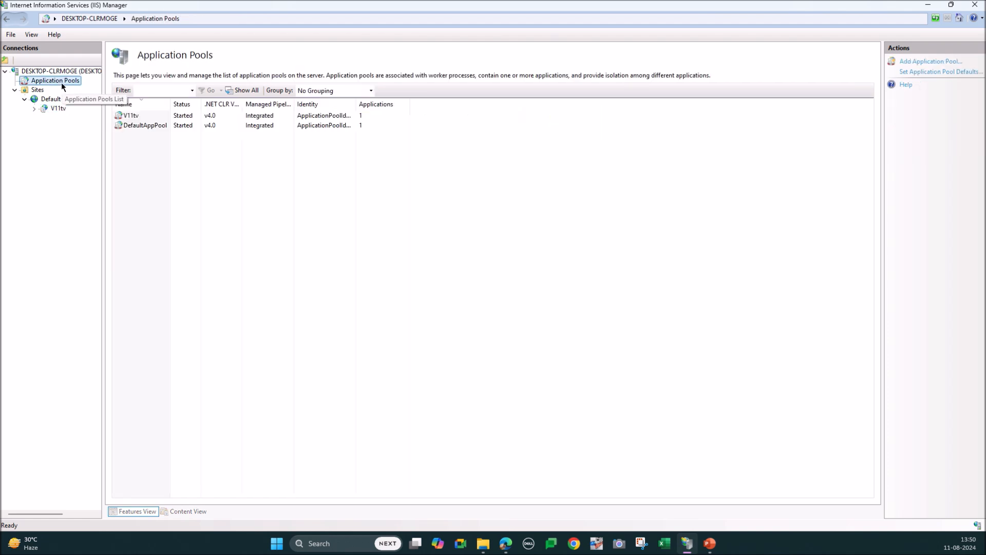
click(130, 118)
click(58, 109)
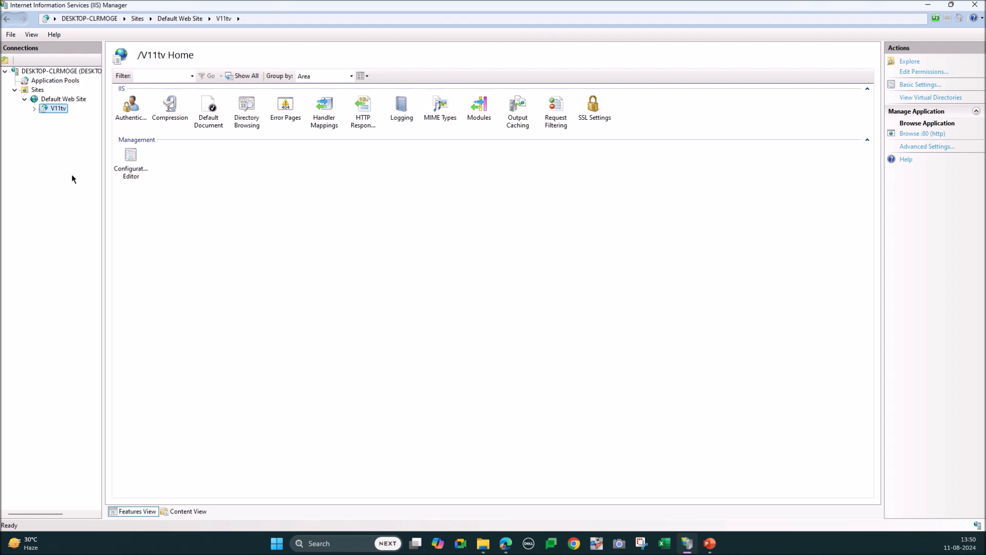
Step: Switch to Azure DevOps in the browser and examine the trigger, pool and variables sections of azure-pipelines.yml
click(928, 7)
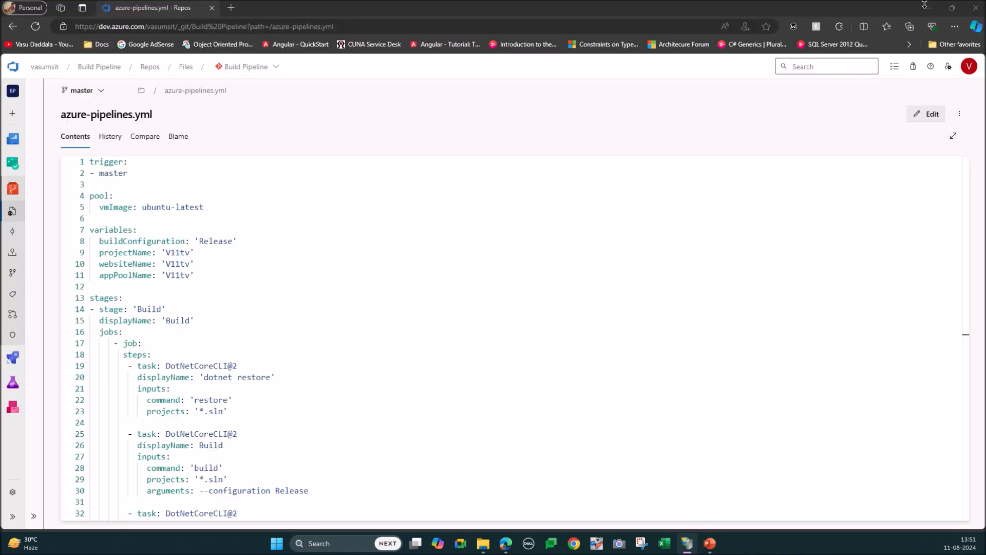
click(249, 252)
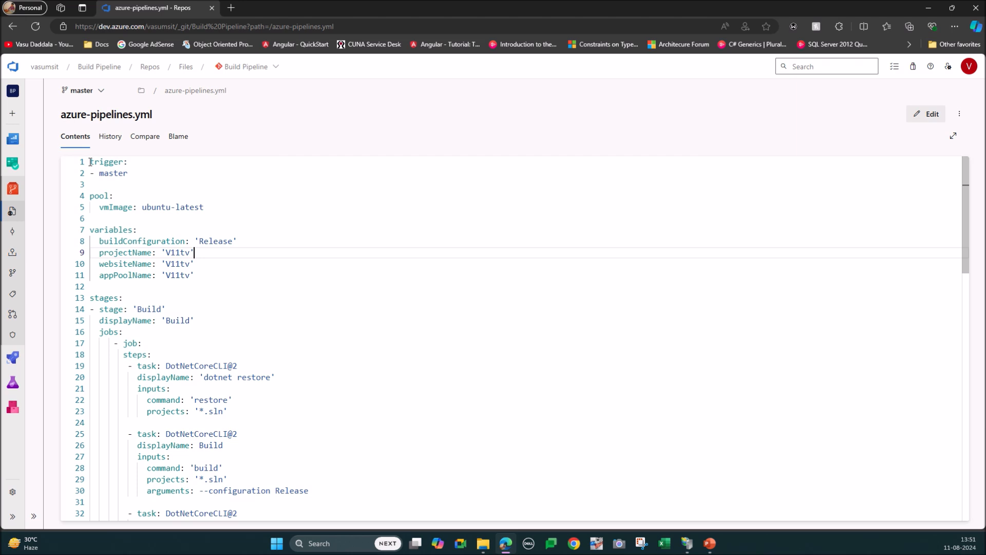
drag(90, 162, 139, 172)
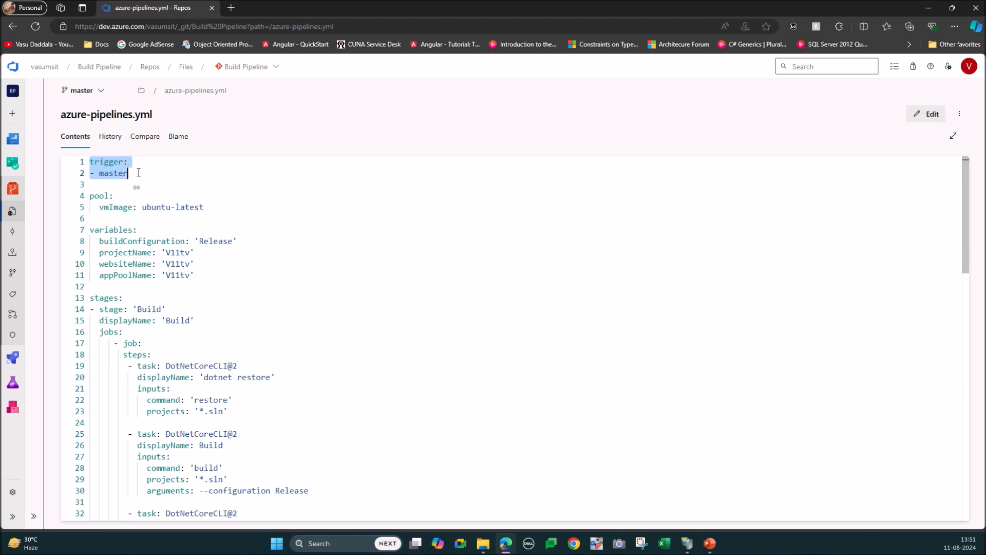
click(138, 172)
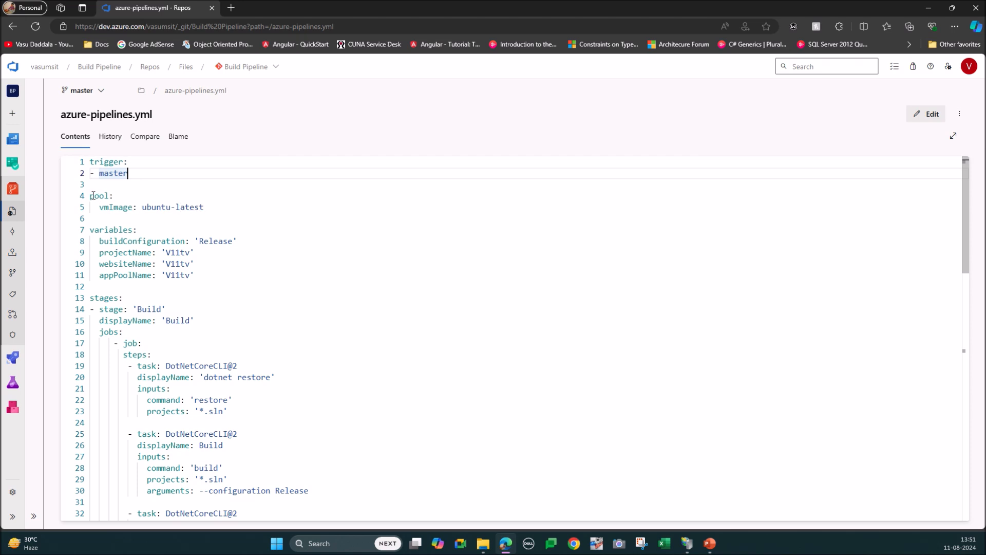
drag(91, 195, 229, 202)
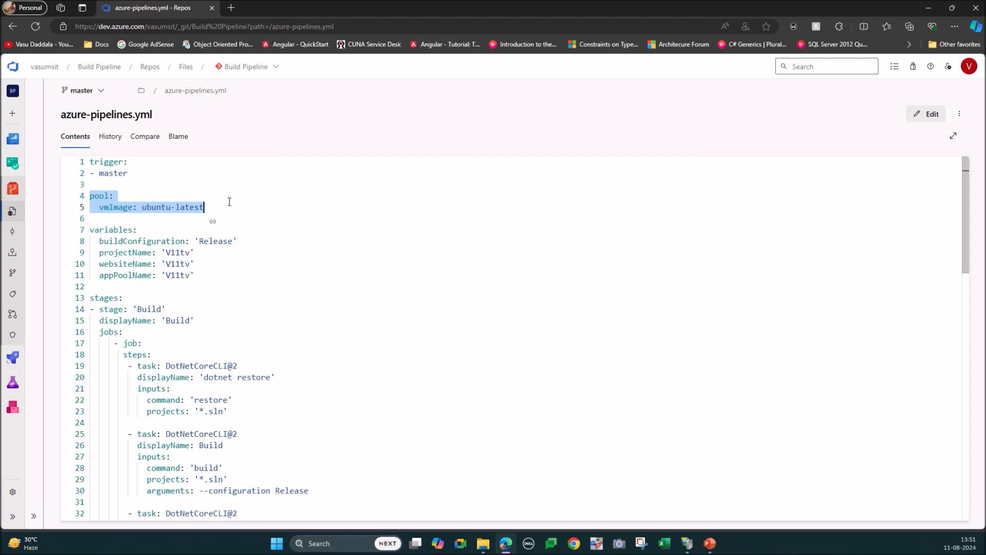
key(shift+Up)
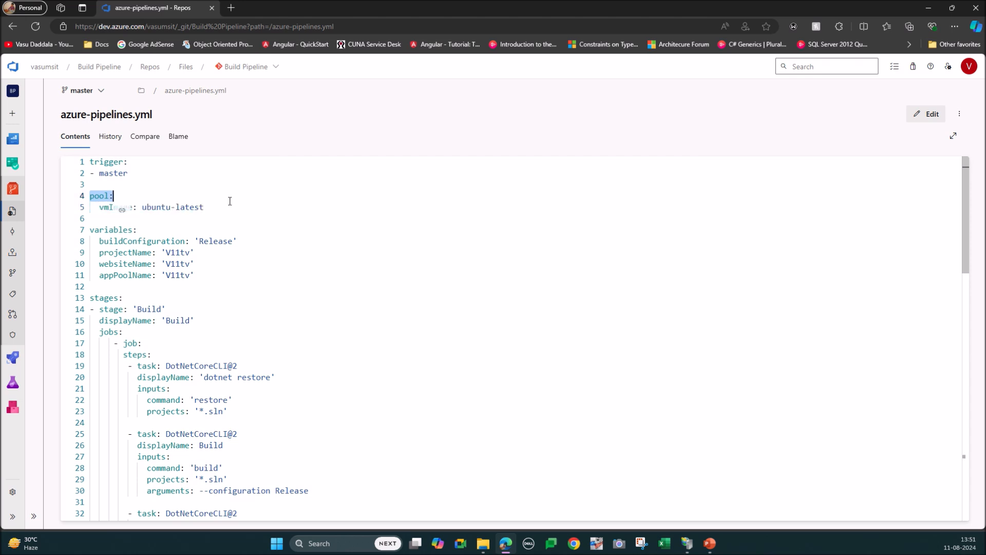
click(229, 201)
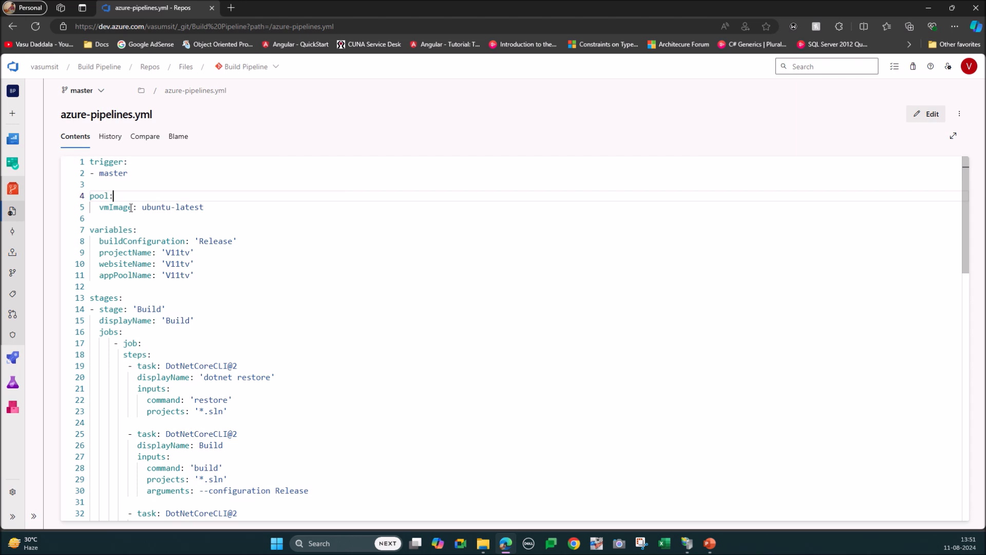
drag(207, 207, 92, 197)
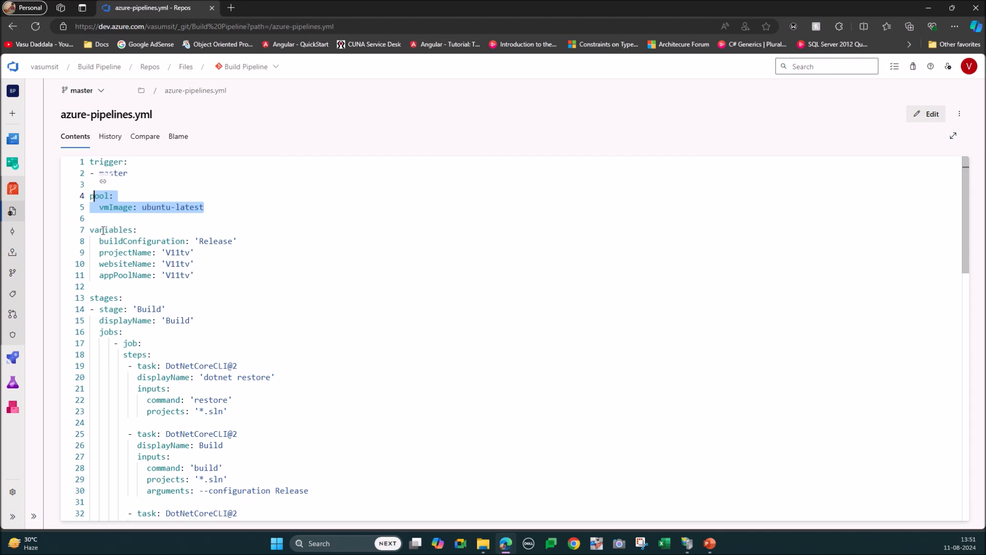
drag(94, 230, 199, 276)
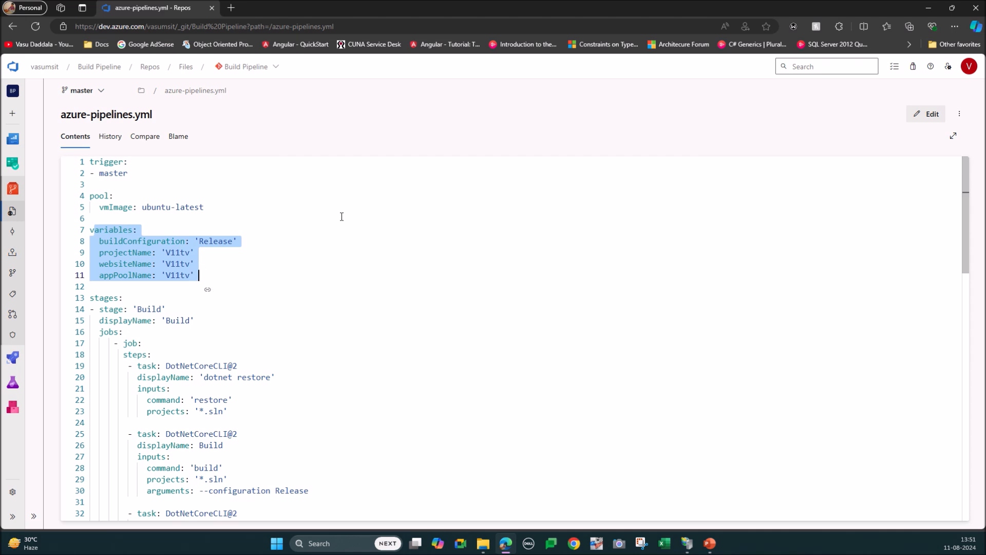
click(355, 274)
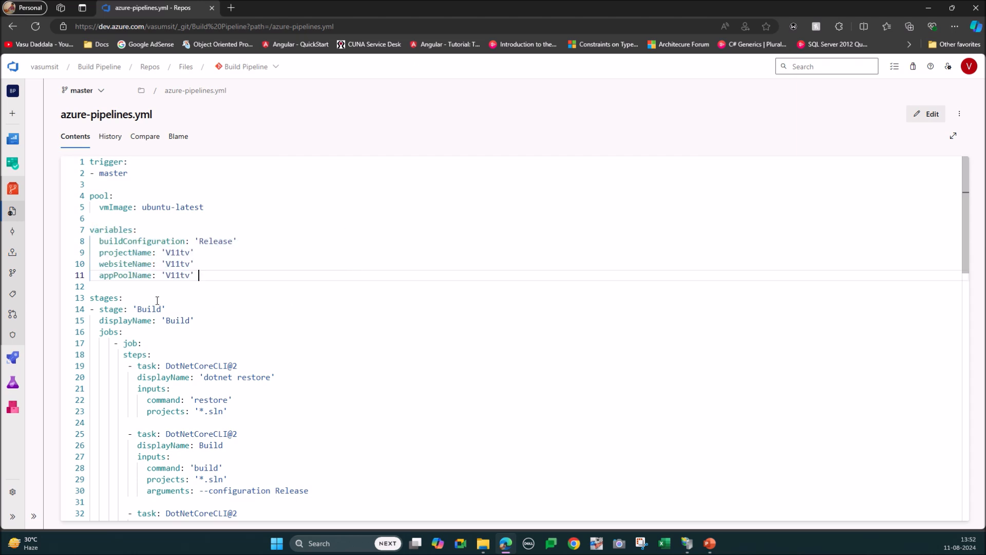
Step: Examine the Build stage in azure-pipelines.yml, covering its jobs, its steps and the dotnet restore task
double_click(113, 298)
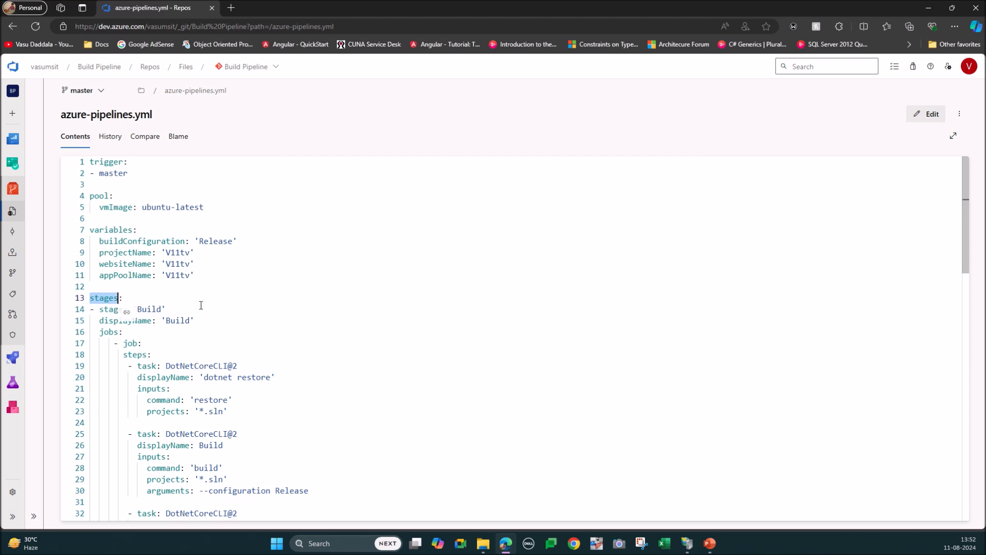
double_click(109, 332)
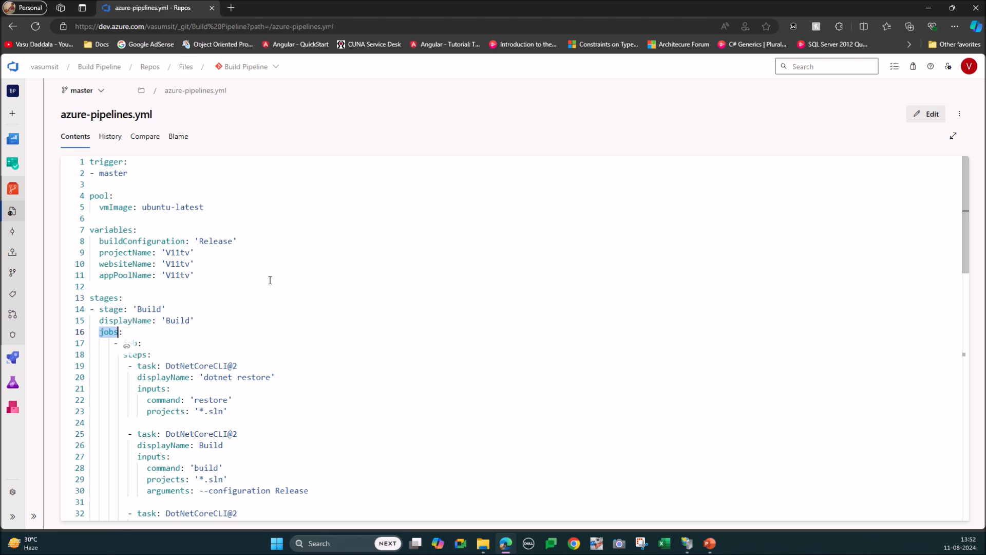
scroll(287, 263, down, 2)
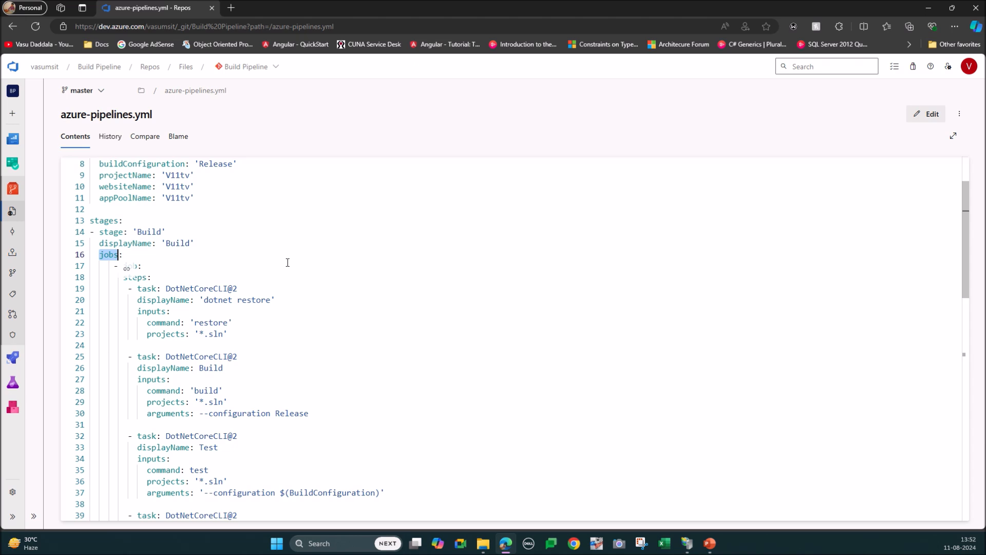
click(287, 263)
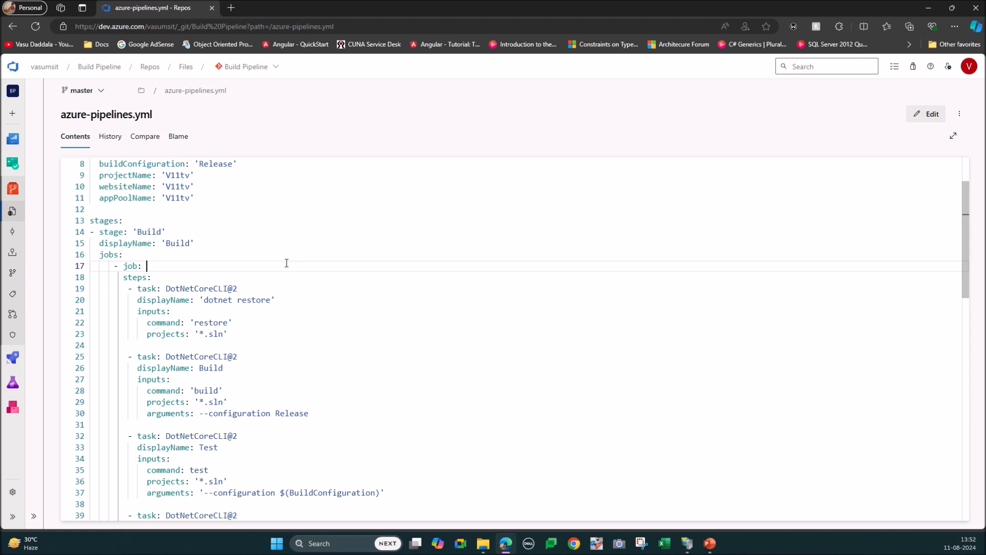
double_click(128, 267)
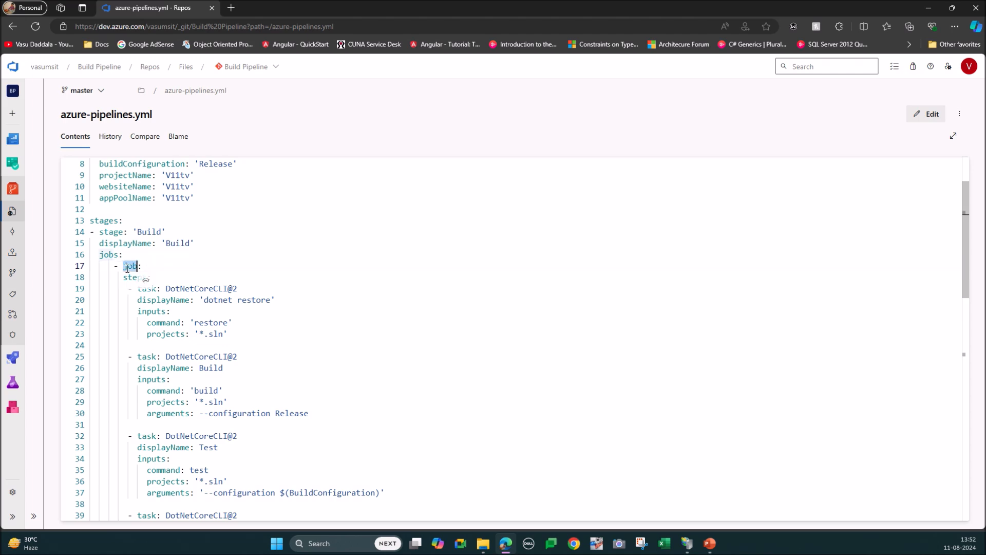
double_click(129, 277)
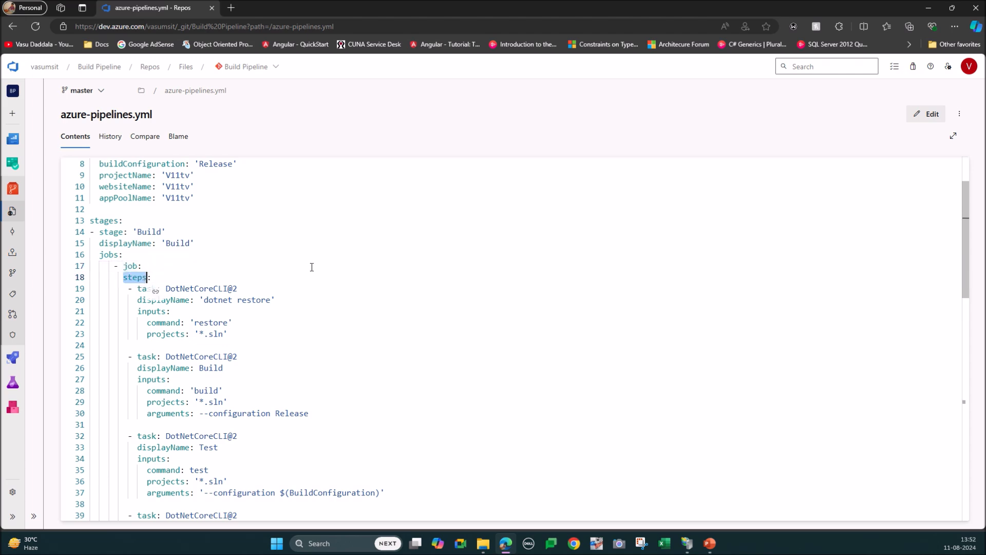
scroll(312, 267, down, 4)
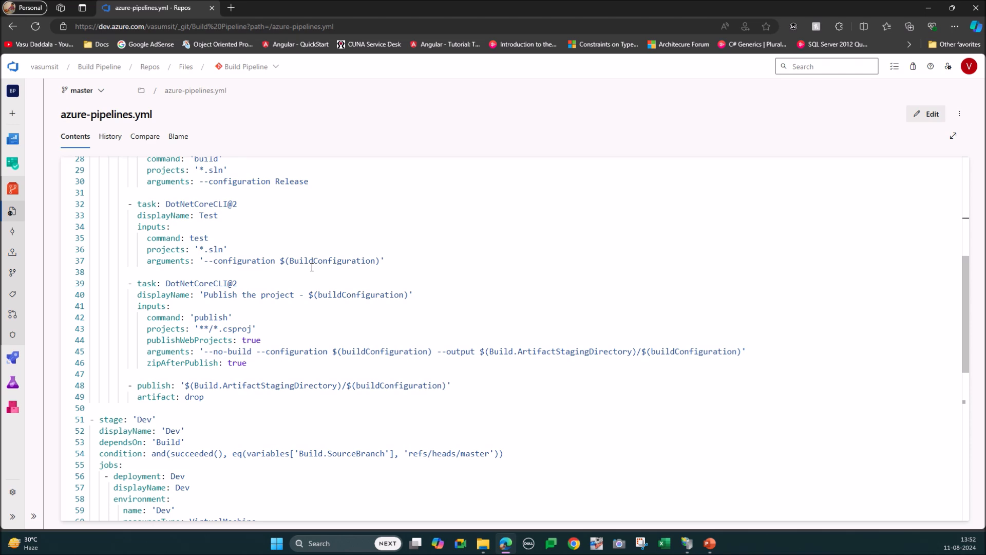
scroll(312, 267, up, 3)
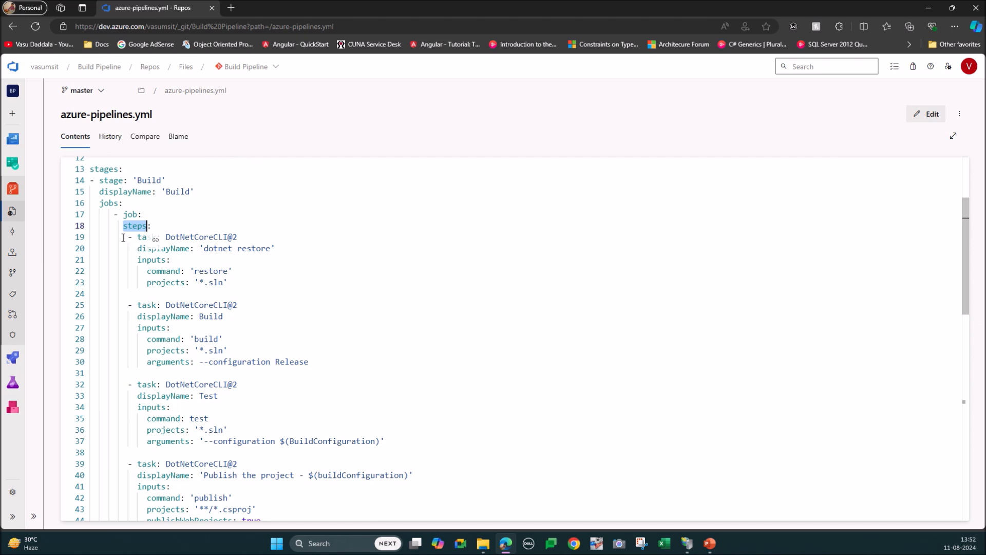
double_click(130, 213)
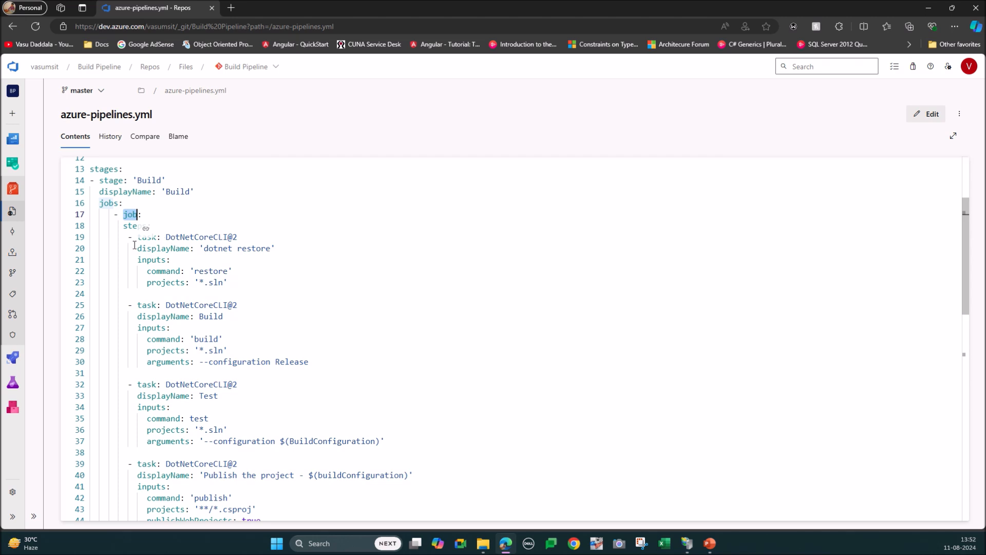
click(122, 227)
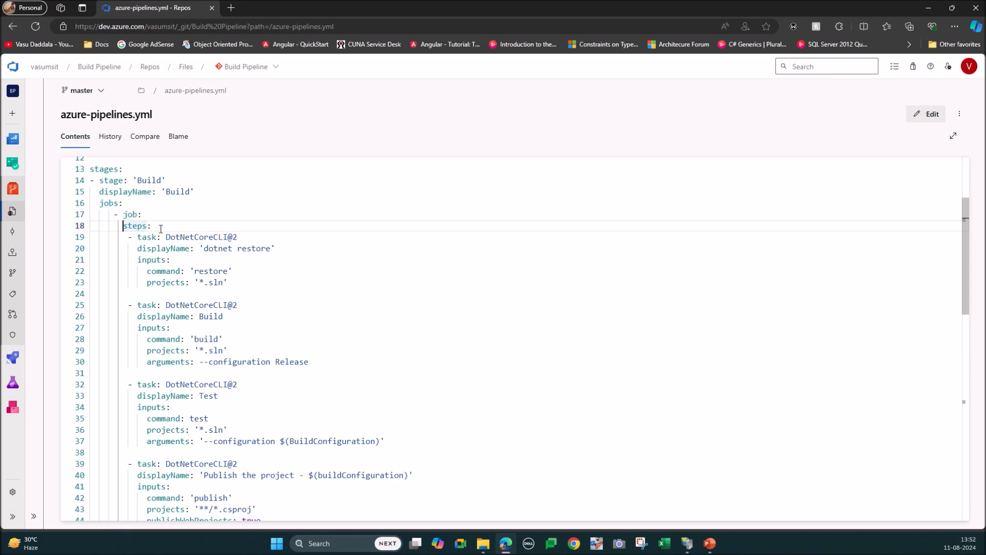
drag(126, 238, 271, 282)
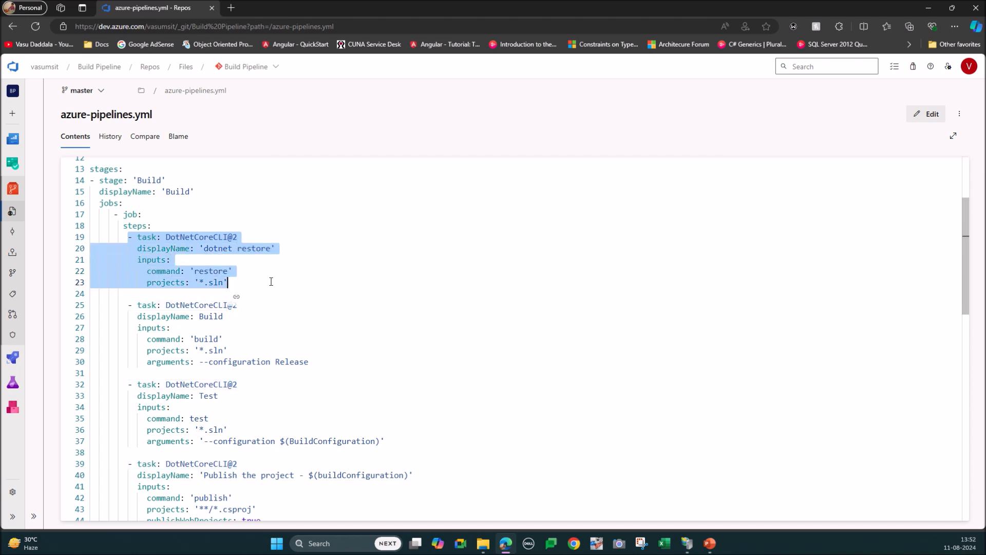
click(272, 281)
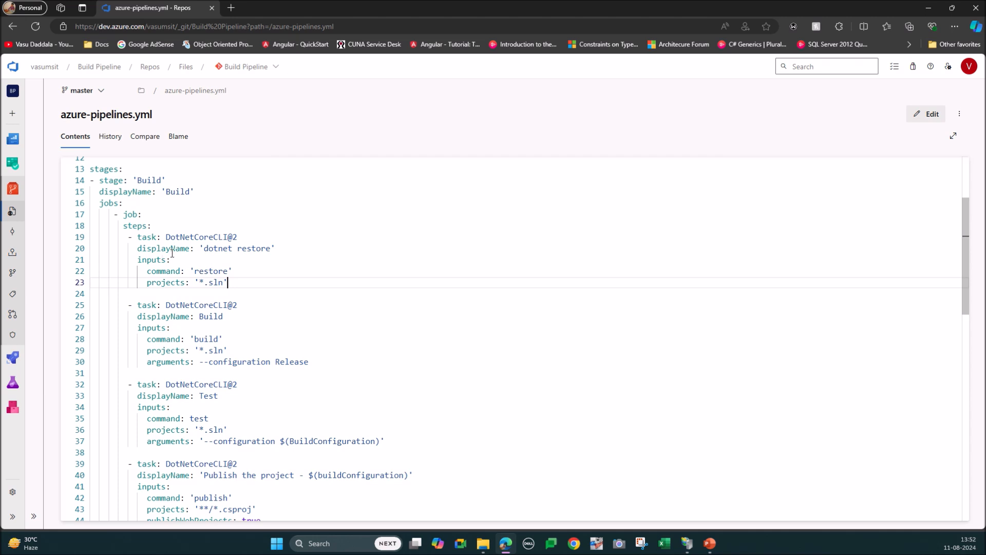
click(910, 122)
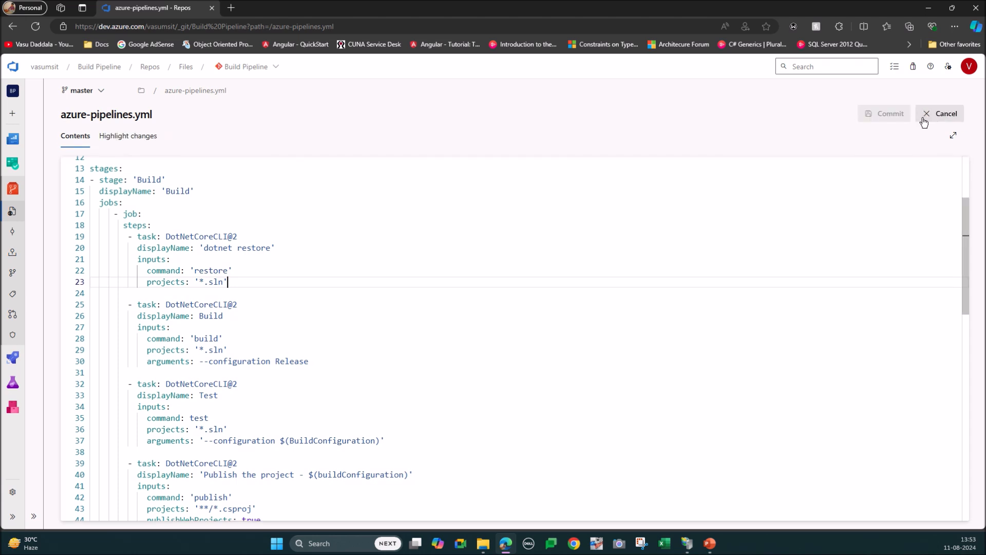
click(938, 116)
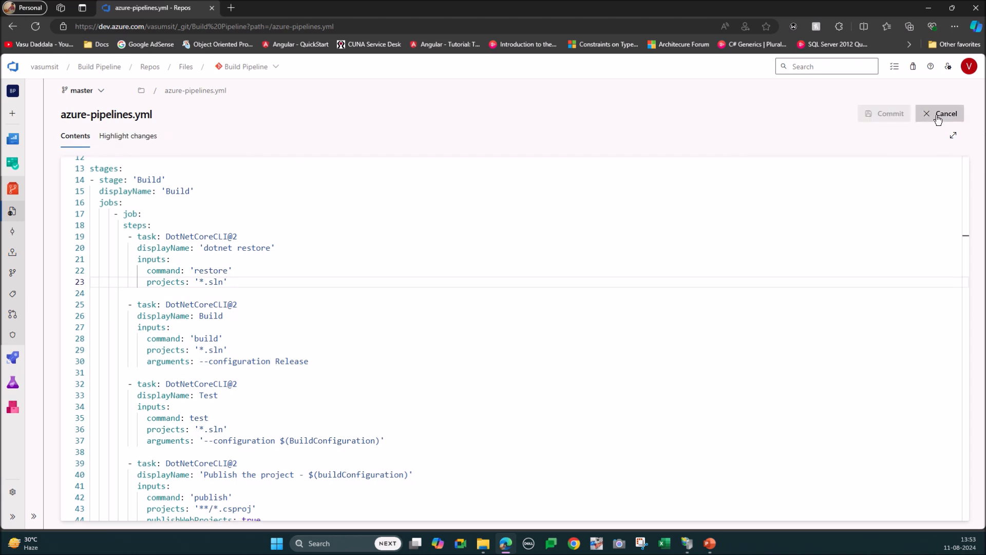
click(959, 114)
click(768, 229)
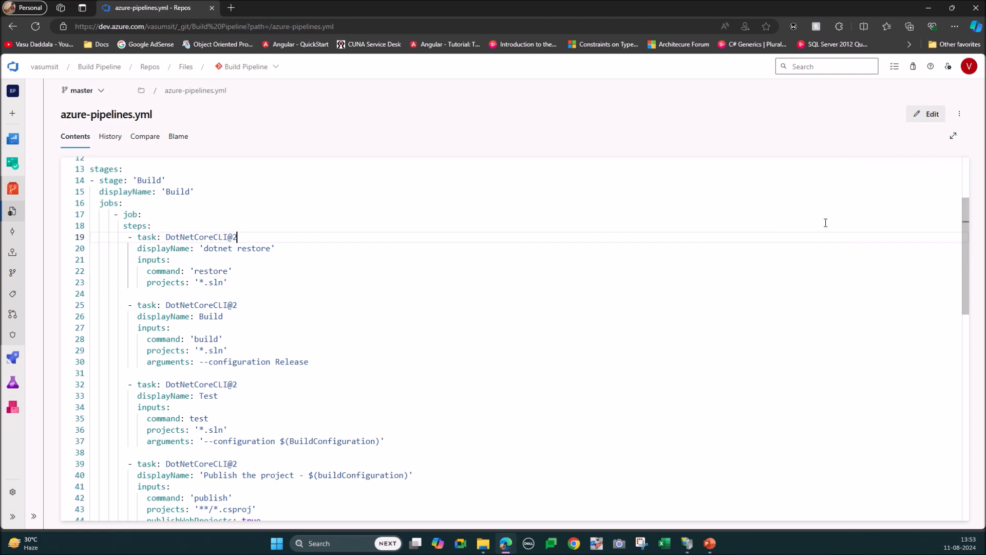
click(953, 140)
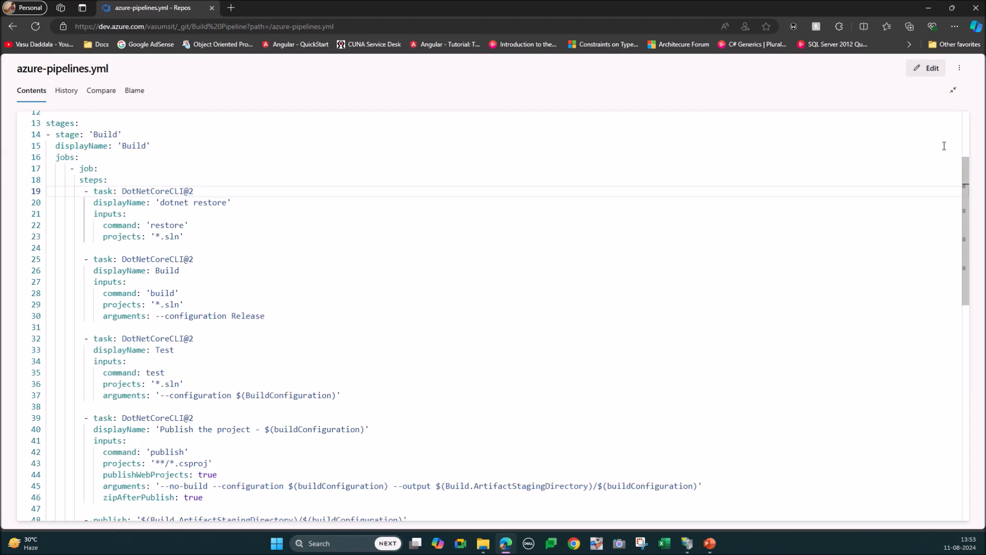
key(Escape)
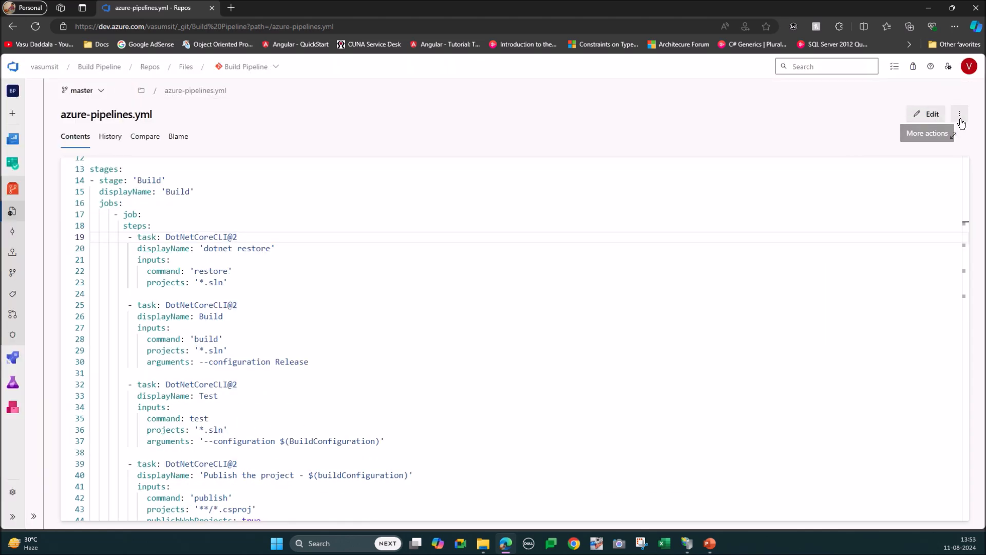
drag(964, 213, 967, 175)
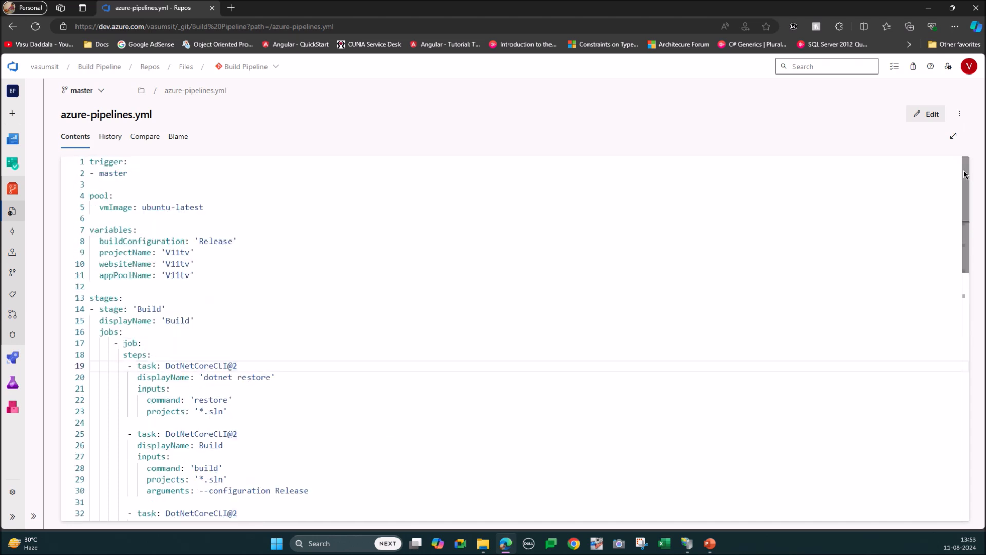
Step: Reload the page and reopen azure-pipelines.yml from the repository's files on the master branch
key(F5)
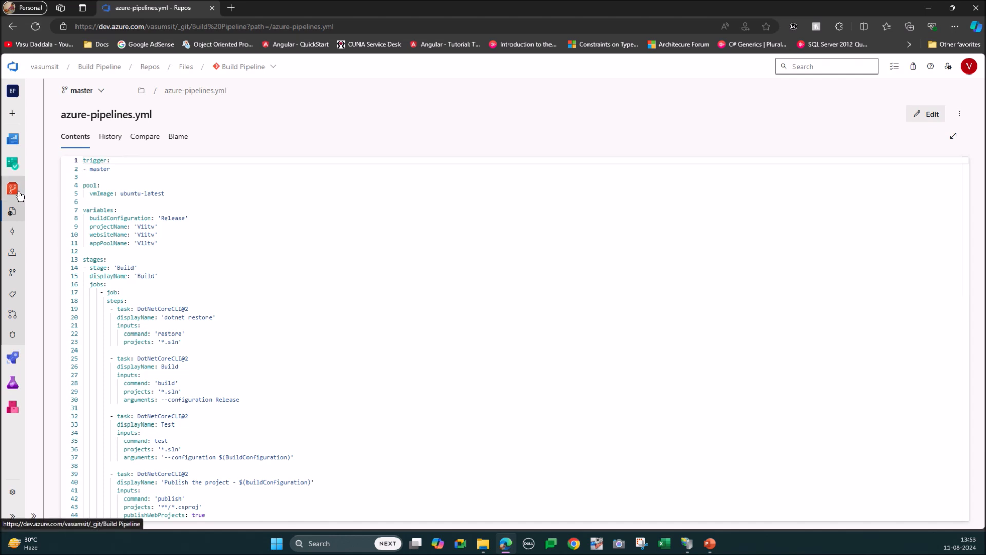
click(11, 213)
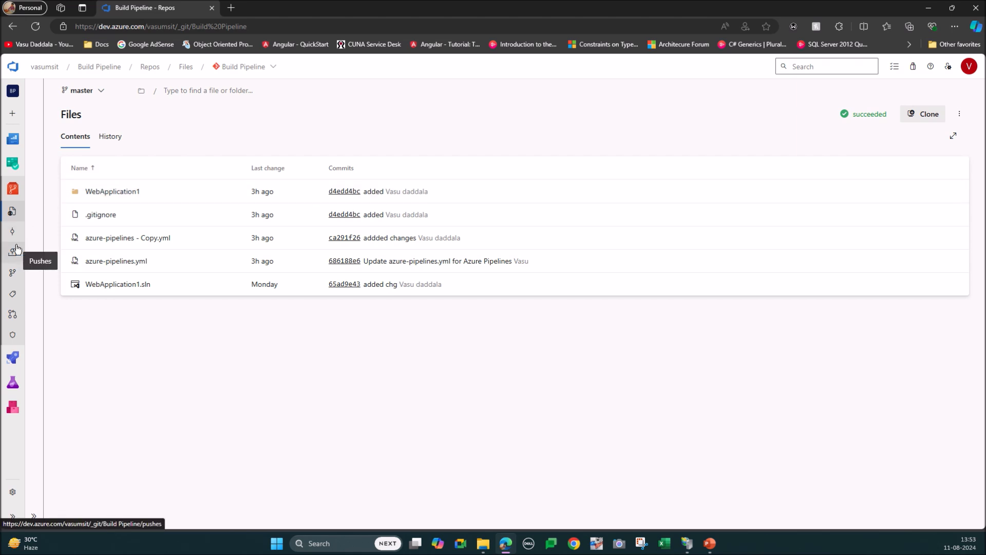
click(97, 260)
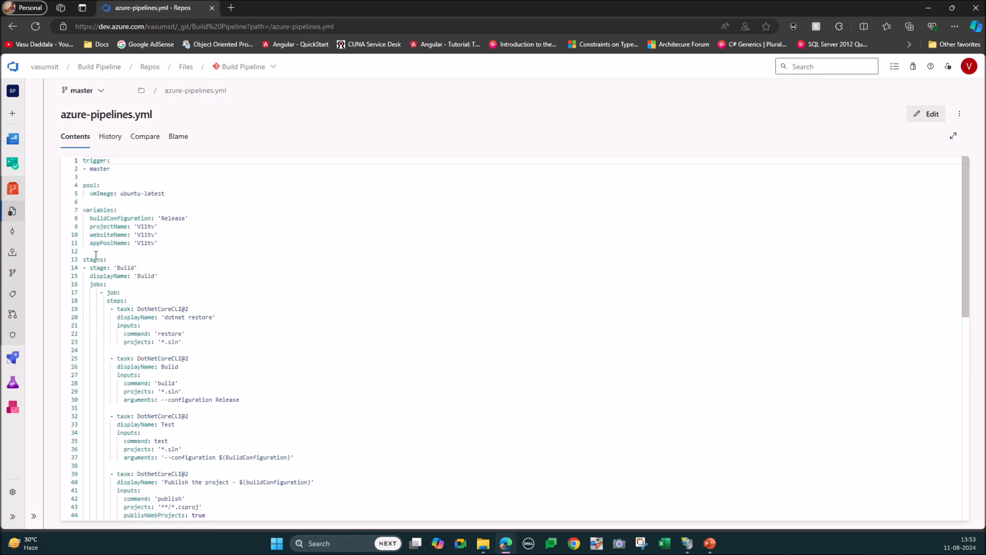
Step: Open the list of pipelines for the Build Pipeline project
mouse_move(20, 358)
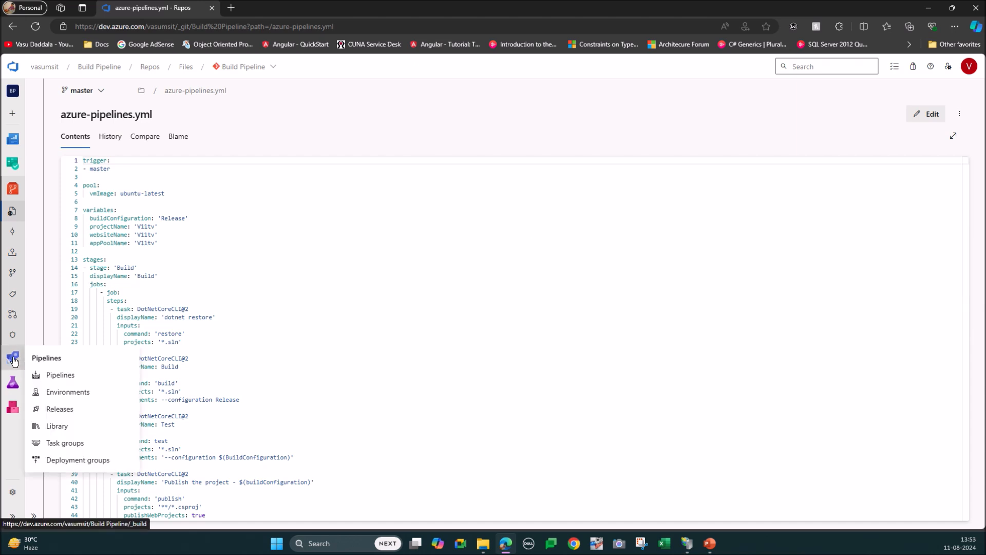
click(54, 375)
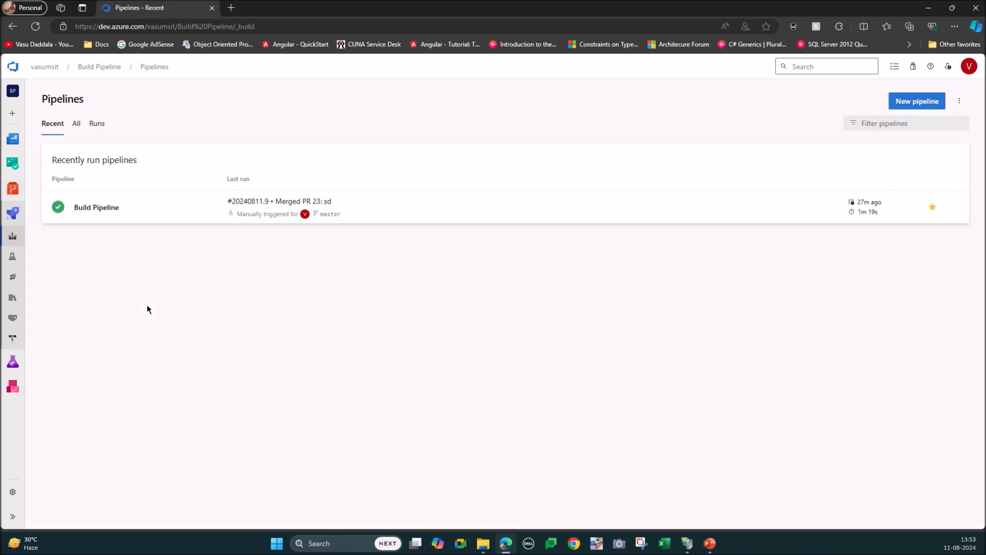
Step: Open the Build Pipeline's YAML definition for editing from the recently run pipelines
click(954, 210)
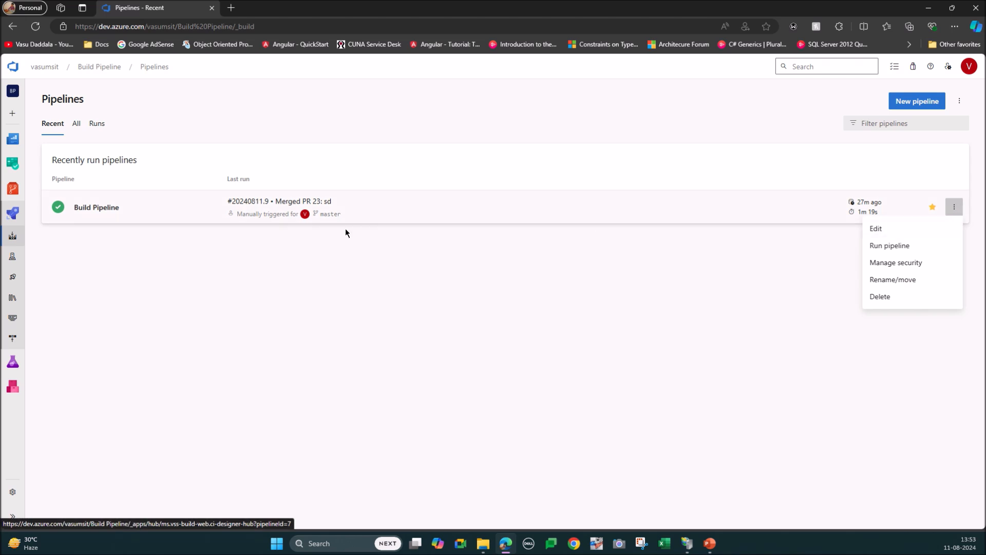
click(248, 252)
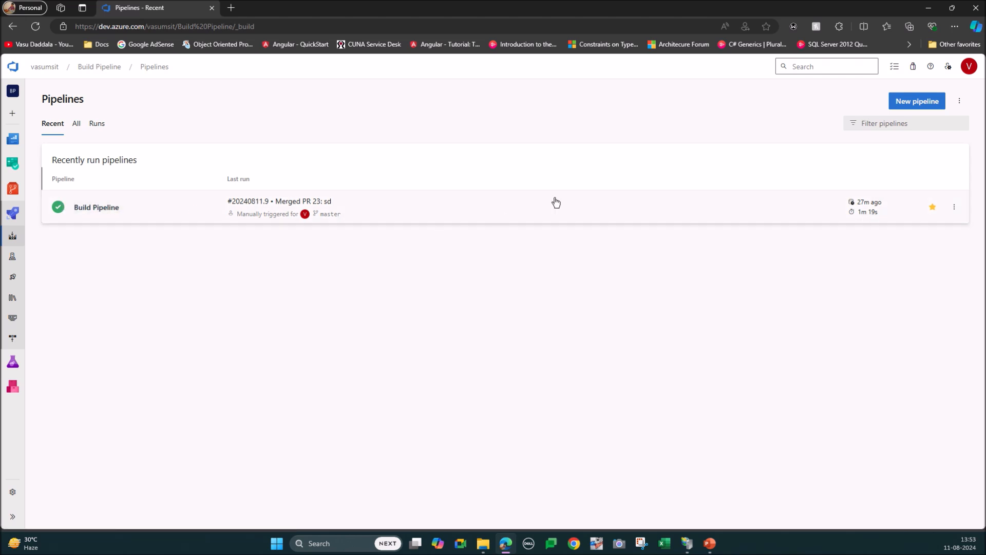
click(955, 210)
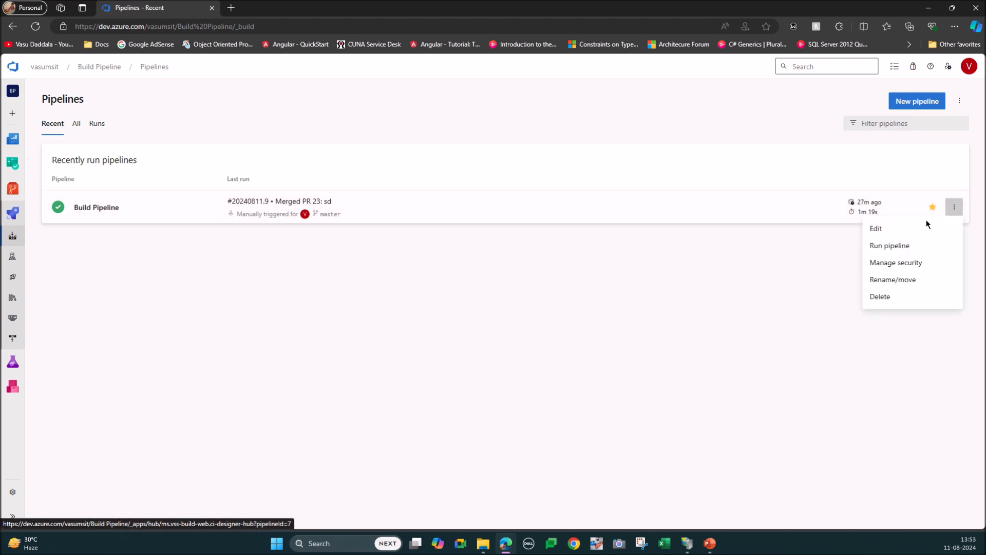
click(895, 234)
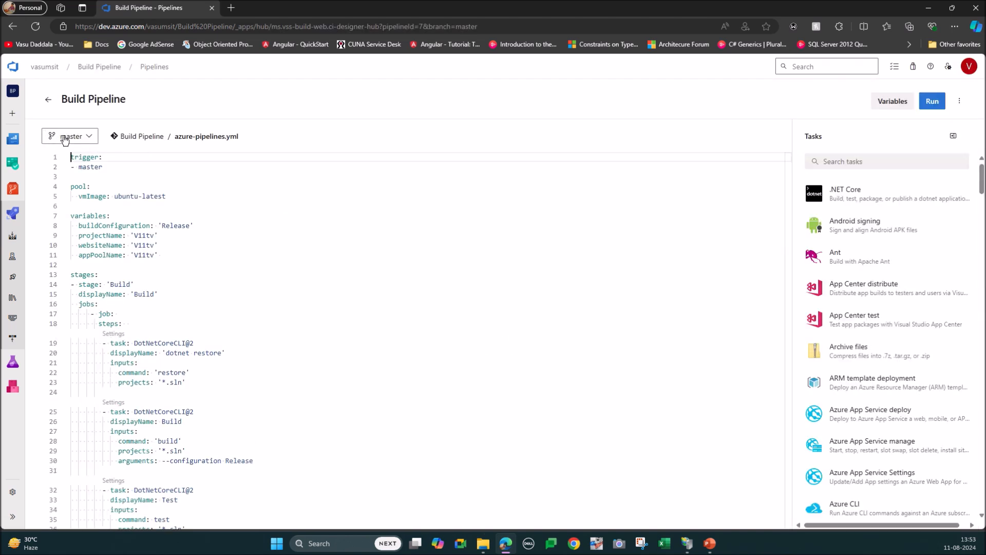
Step: Switch the pipeline editor from the master branch to the chk branch
click(65, 139)
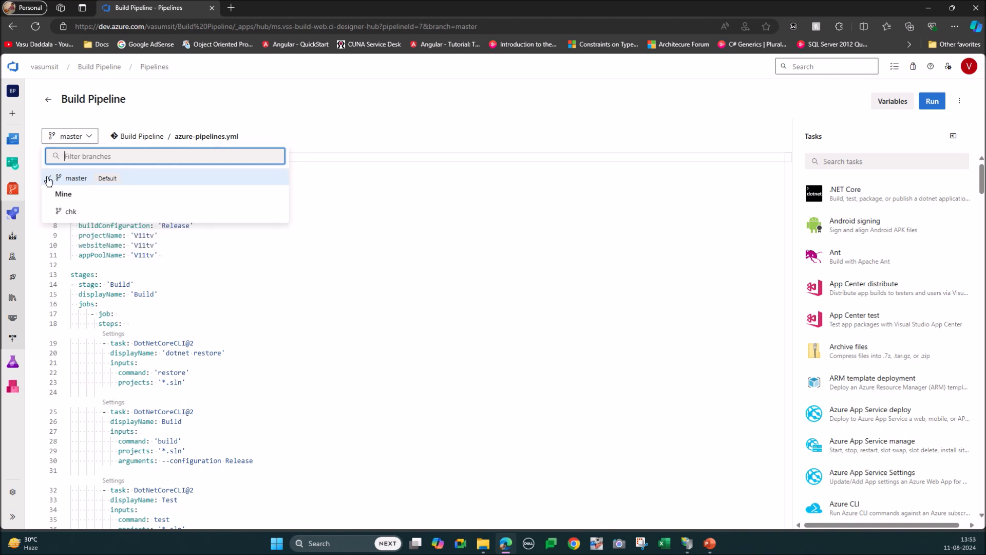
click(70, 212)
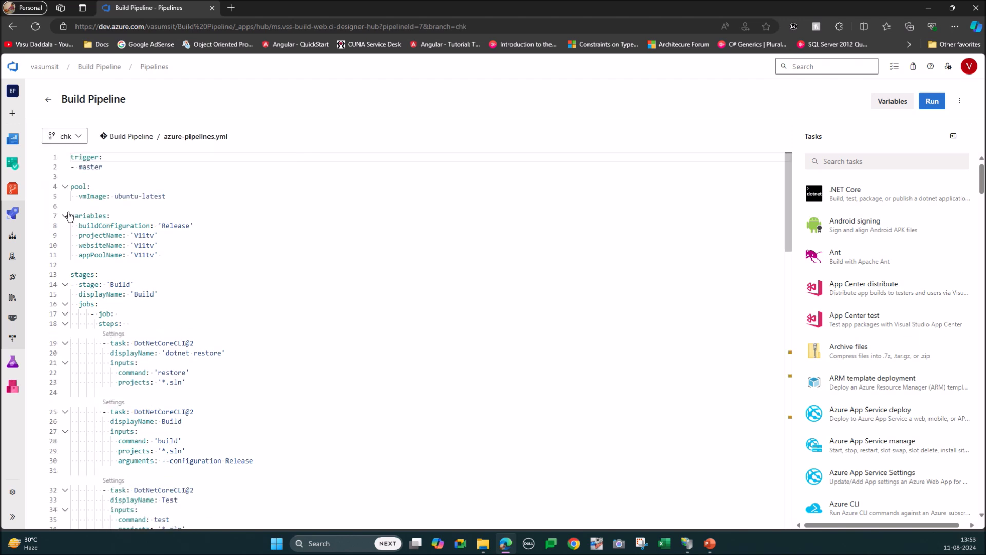
click(226, 255)
Step: Look at the .NET Core task's settings form in the tasks assistant and return to the task list
click(859, 161)
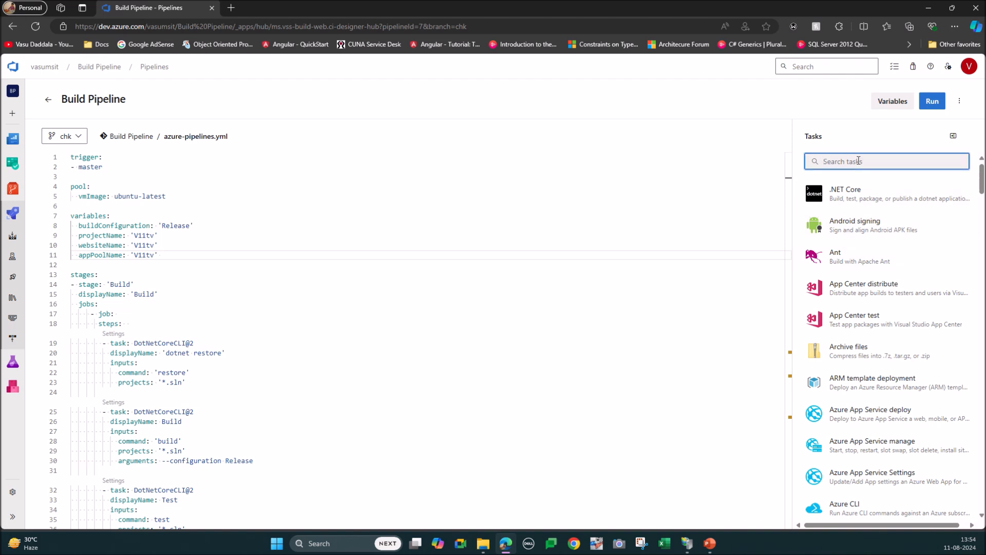
click(864, 189)
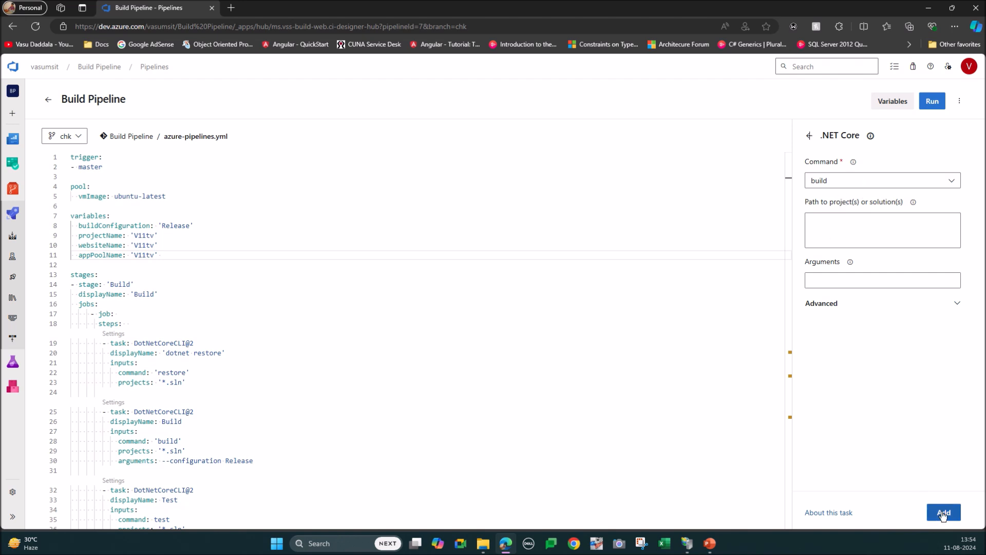
click(810, 135)
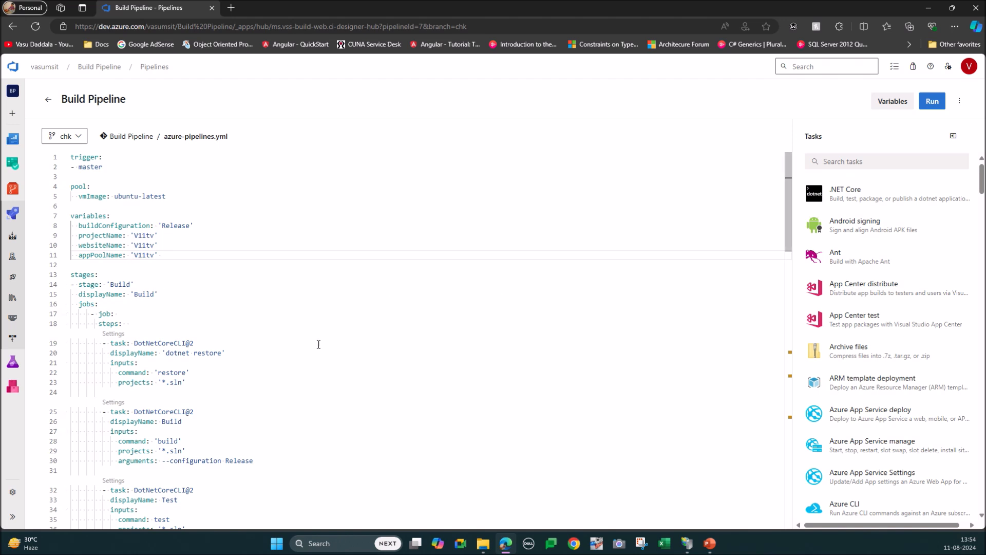
Step: Enlarge the YAML editor's text and look through the tasks available in the assistant
scroll(317, 345, up, 2)
scroll(317, 345, up, 2)
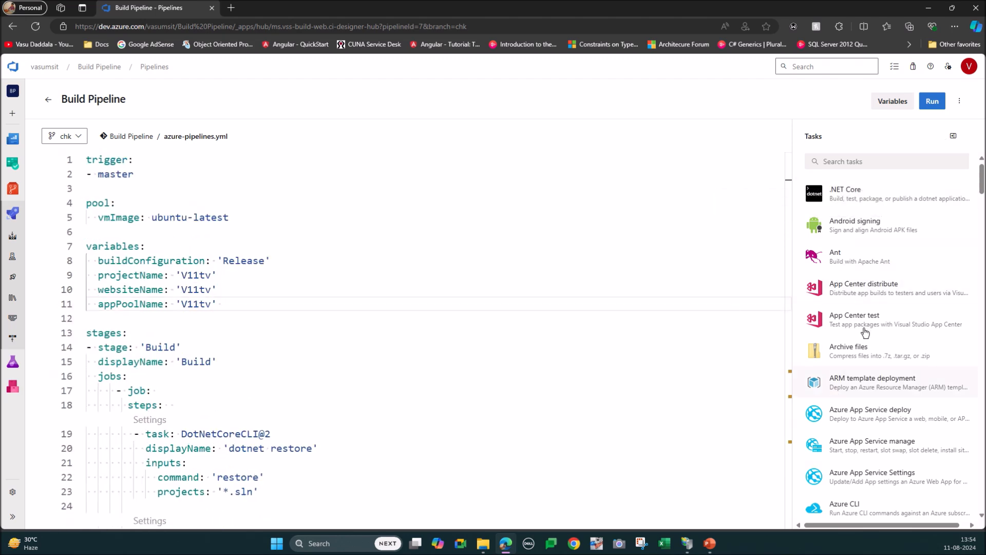
scroll(853, 327, down, 10)
scroll(867, 329, down, 15)
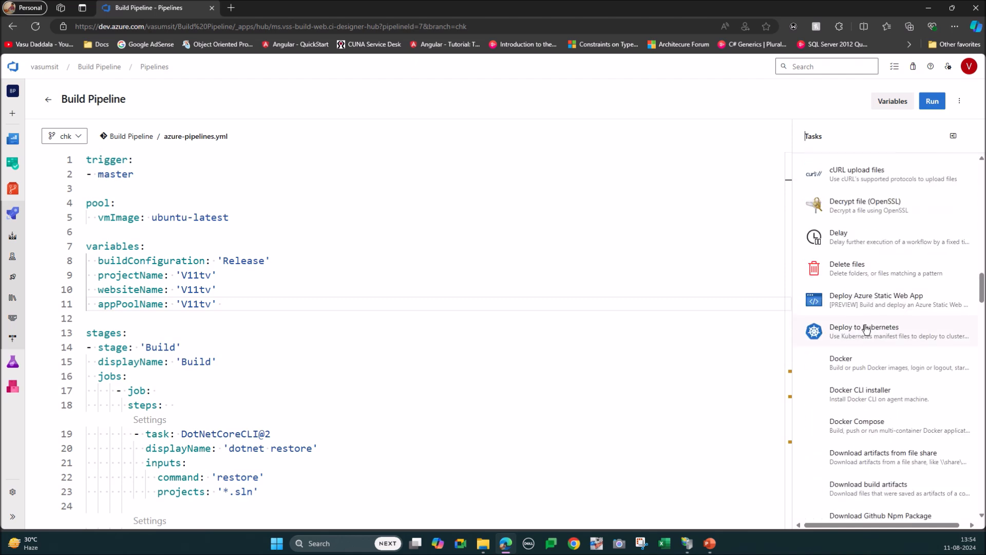
scroll(872, 228, up, 5)
scroll(872, 229, up, 20)
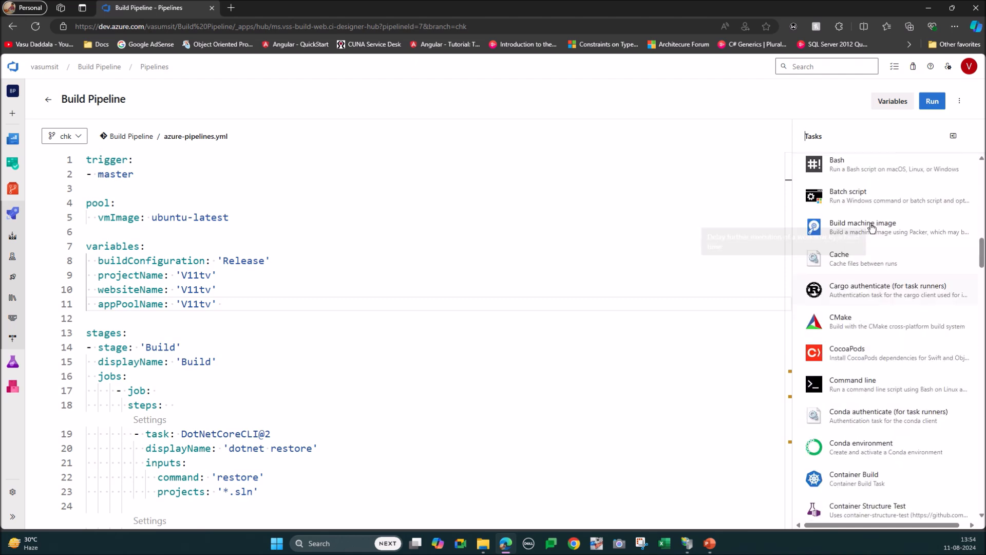
Step: Search the tasks for "dot" and examine the .NET Core task's path, arguments and command options, returning to the task list
click(844, 162)
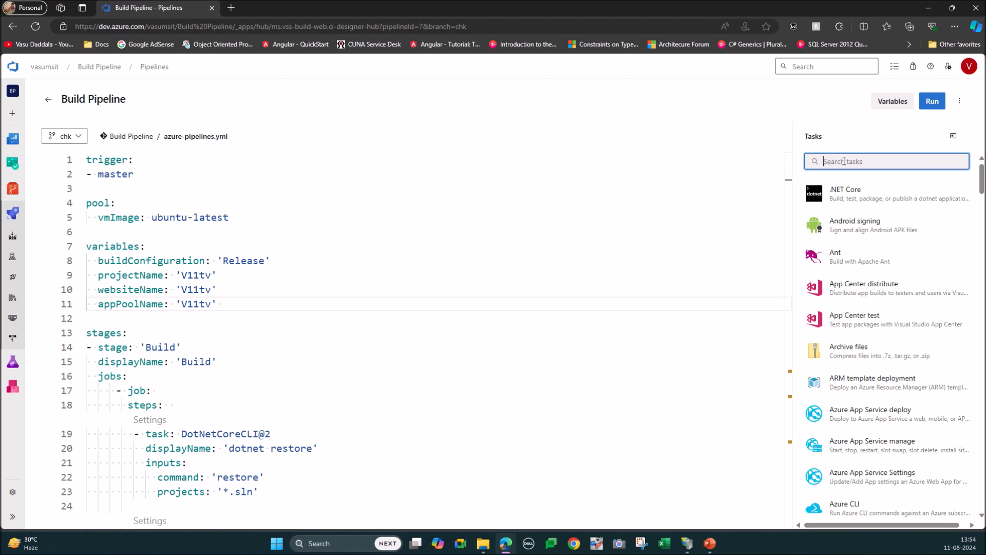
text(dot)
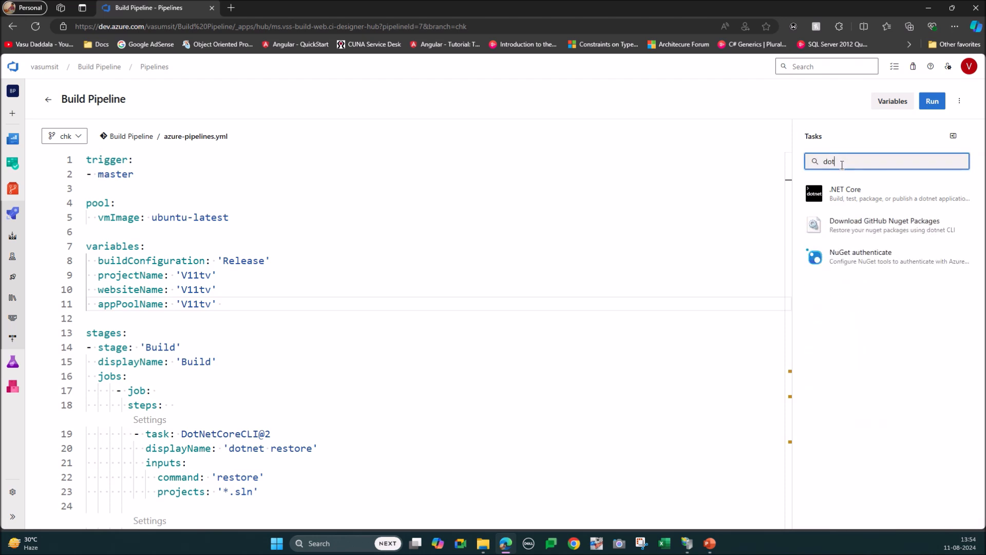
click(839, 190)
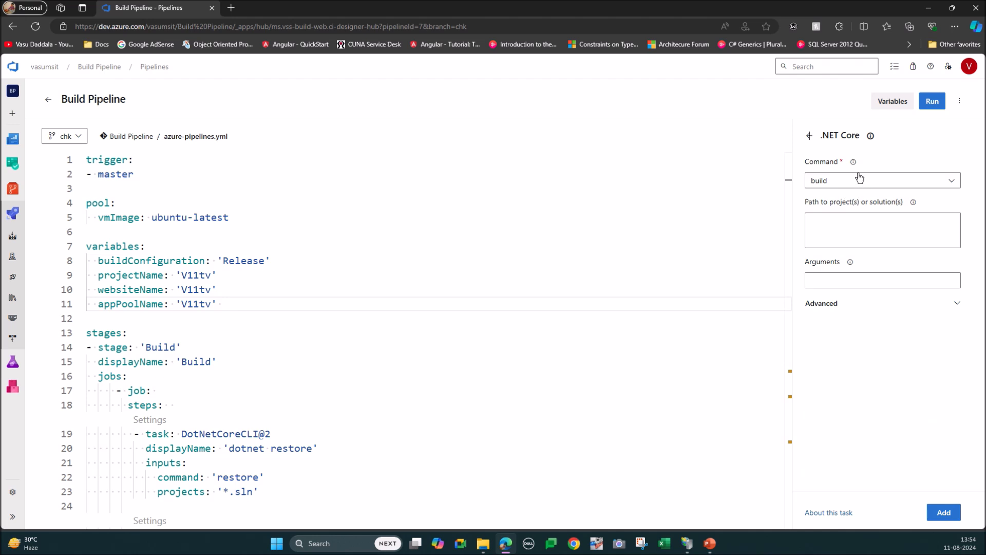
click(832, 223)
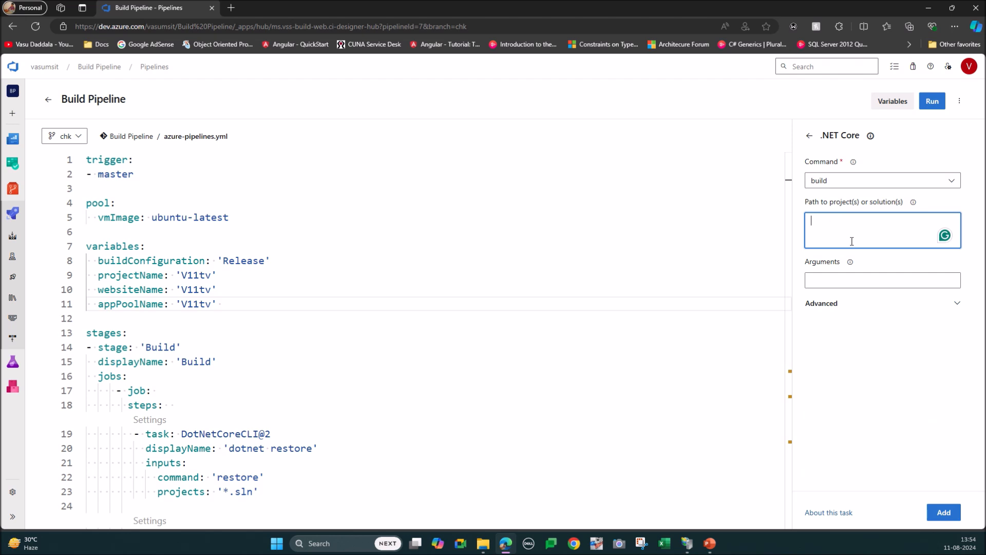
click(832, 280)
click(855, 184)
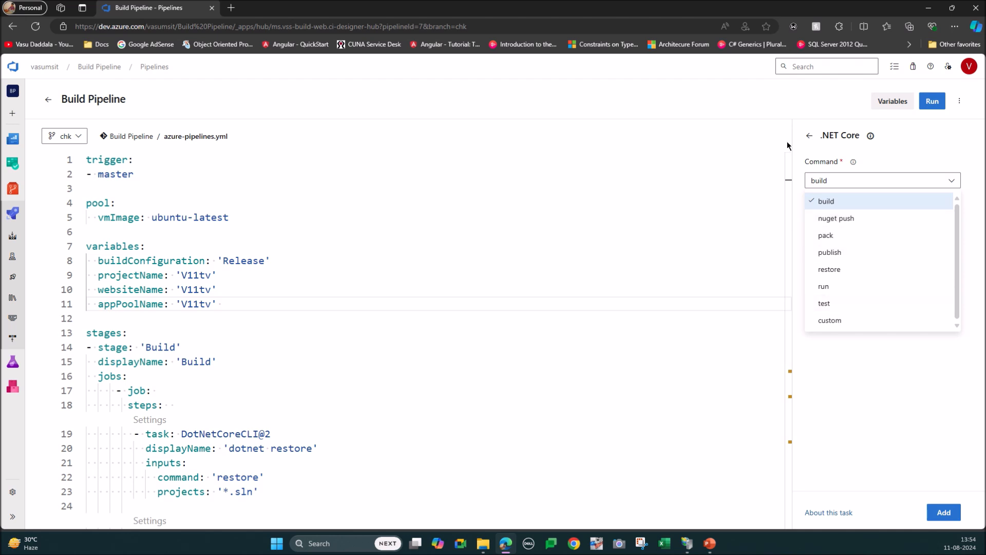
click(809, 136)
Step: Highlight the whole dotnet restore task in the Build stage to examine its inputs
click(409, 360)
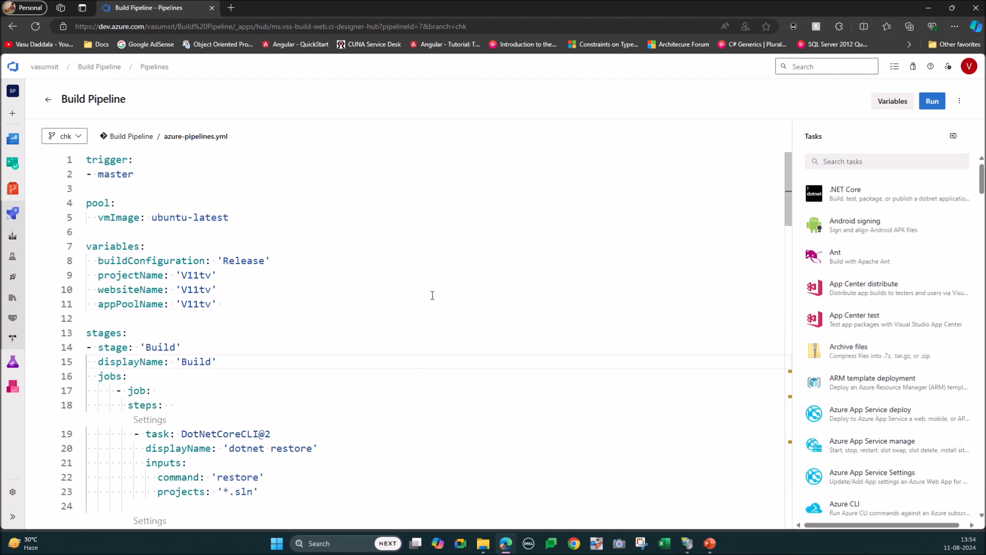
scroll(432, 295, down, 2)
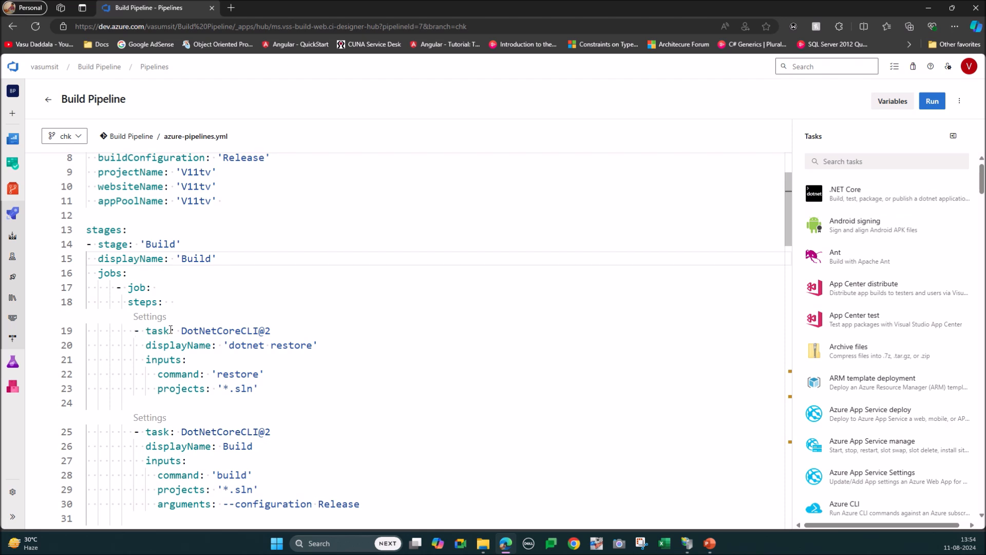
drag(134, 331, 308, 387)
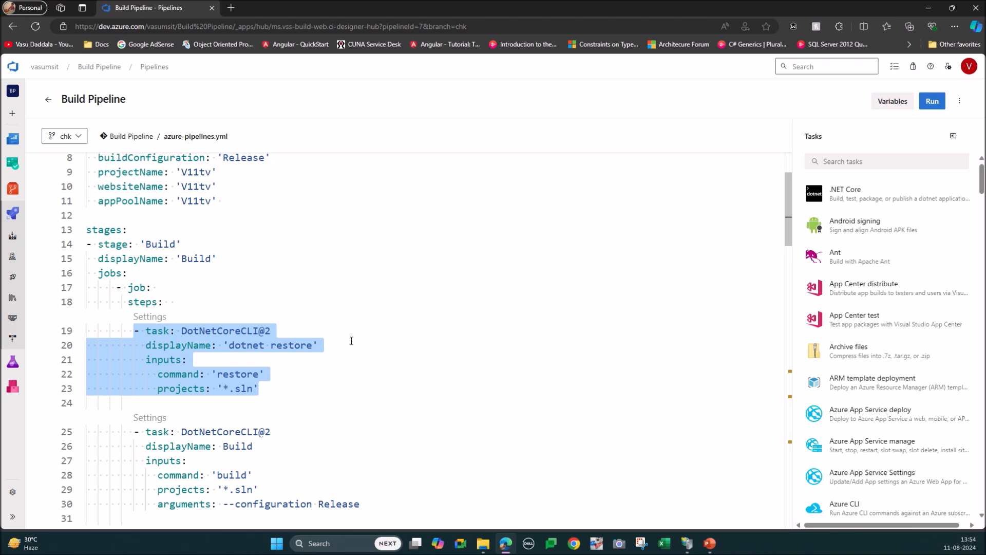
Step: Highlight the DotNetCoreCLI@2 task named Build and examine its command, projects and configuration arguments
scroll(352, 341, down, 2)
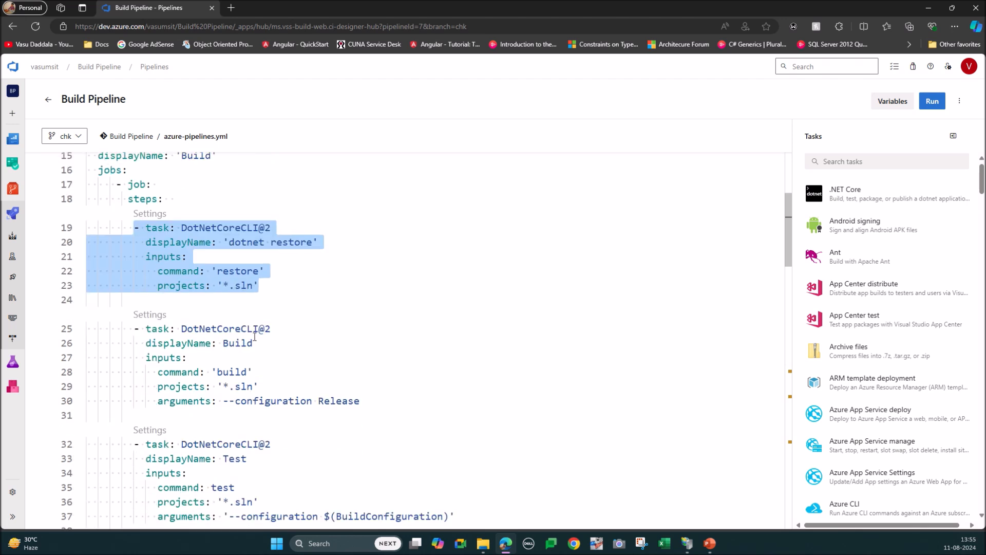
drag(135, 329, 385, 400)
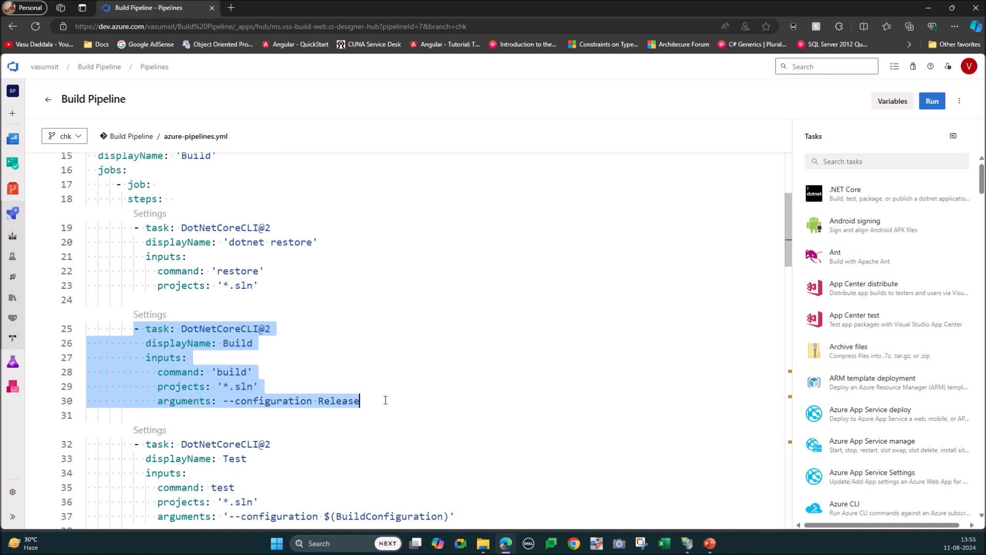
click(386, 400)
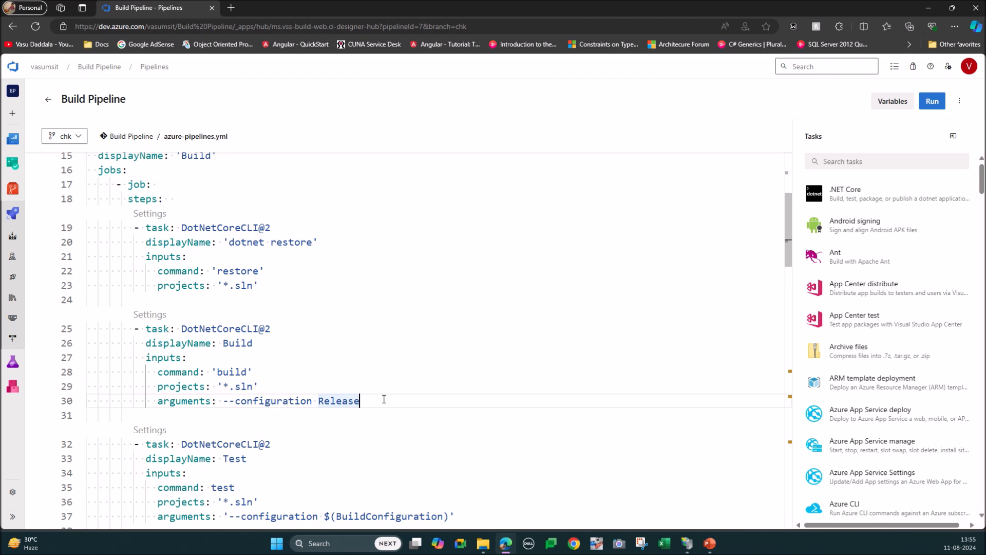
click(135, 329)
drag(135, 328, 393, 399)
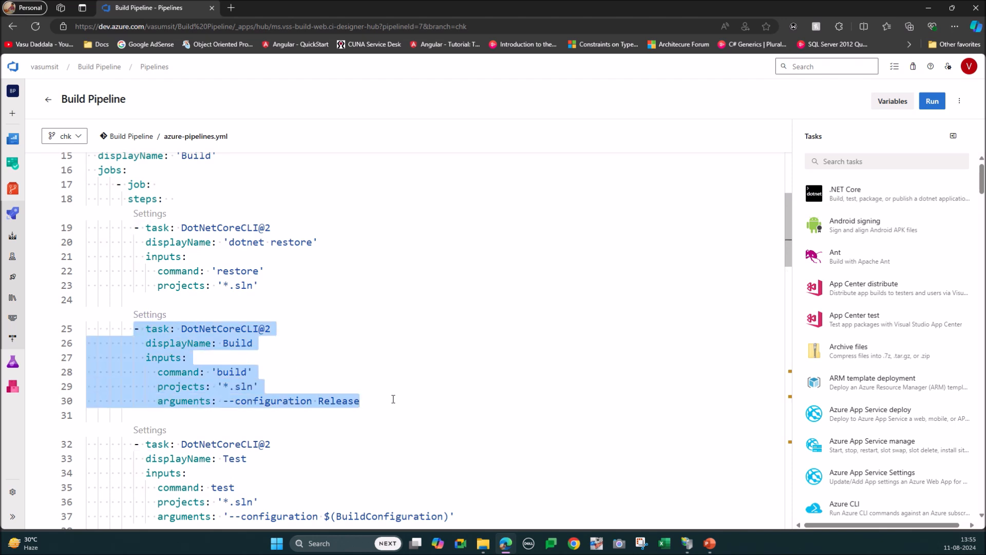
Step: Highlight the DotNetCoreCLI@2 task named Test and examine its command and inputs
scroll(367, 323, down, 2)
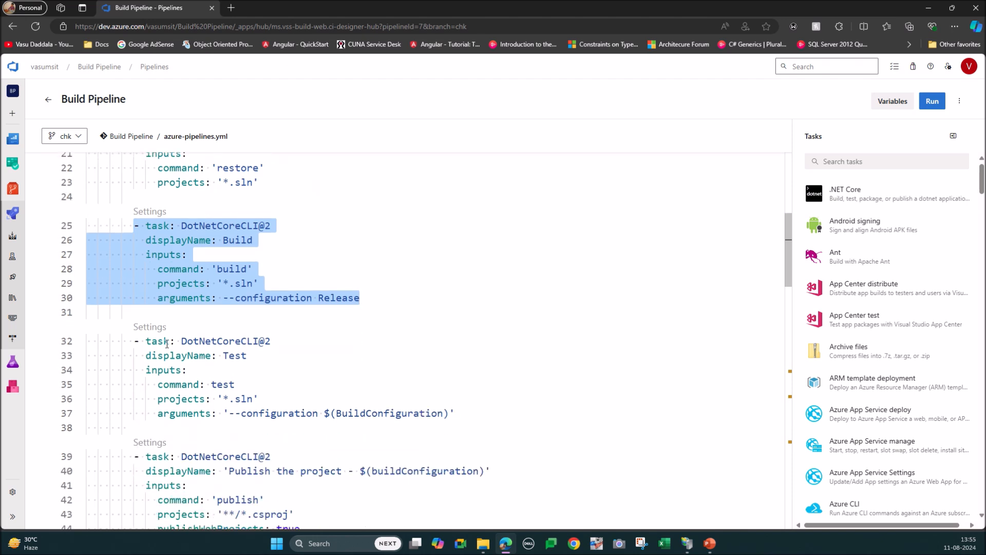
drag(136, 341, 468, 411)
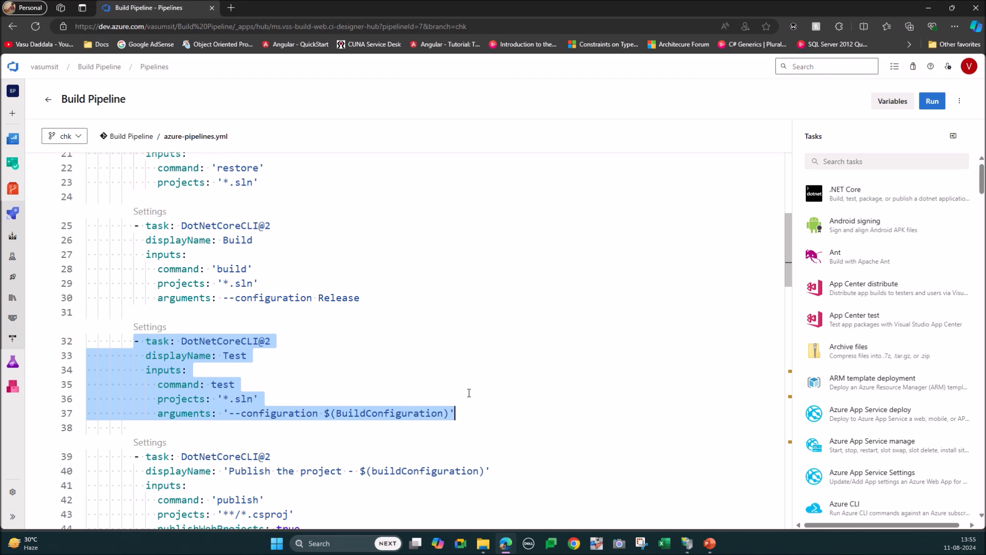
click(199, 355)
click(210, 341)
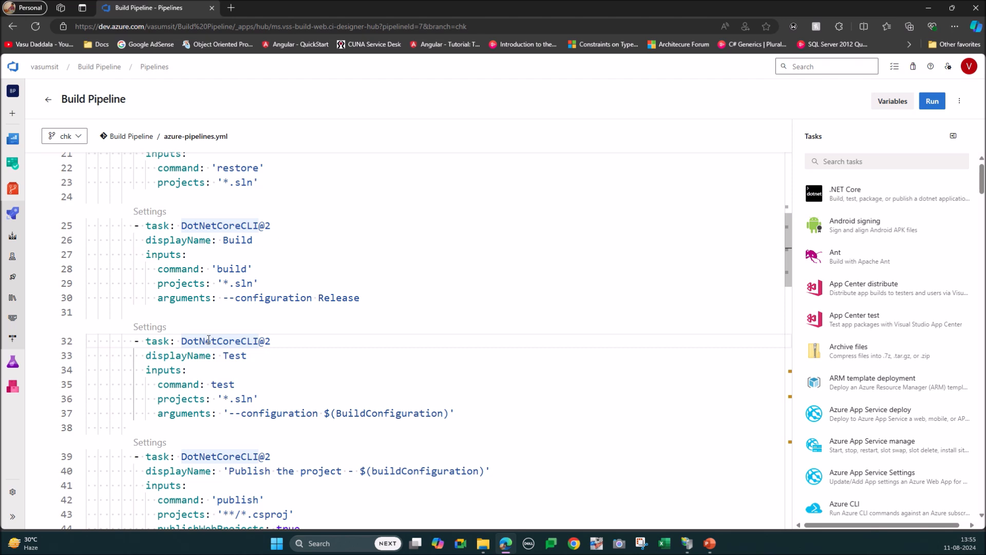
drag(135, 340, 348, 389)
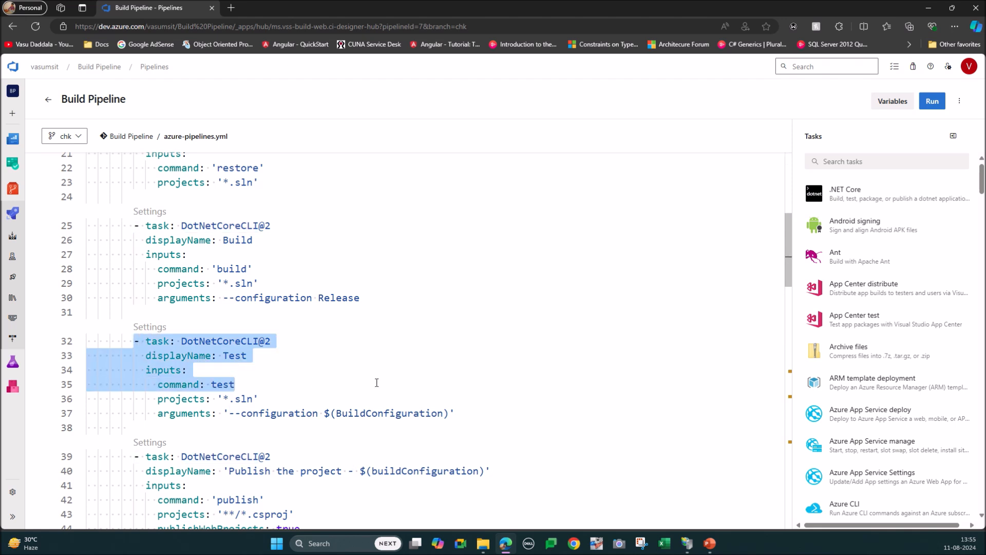
Step: Examine the DotNetCoreCLI@2 task that publishes the project, pointing out its publish command
scroll(376, 383, down, 2)
click(211, 350)
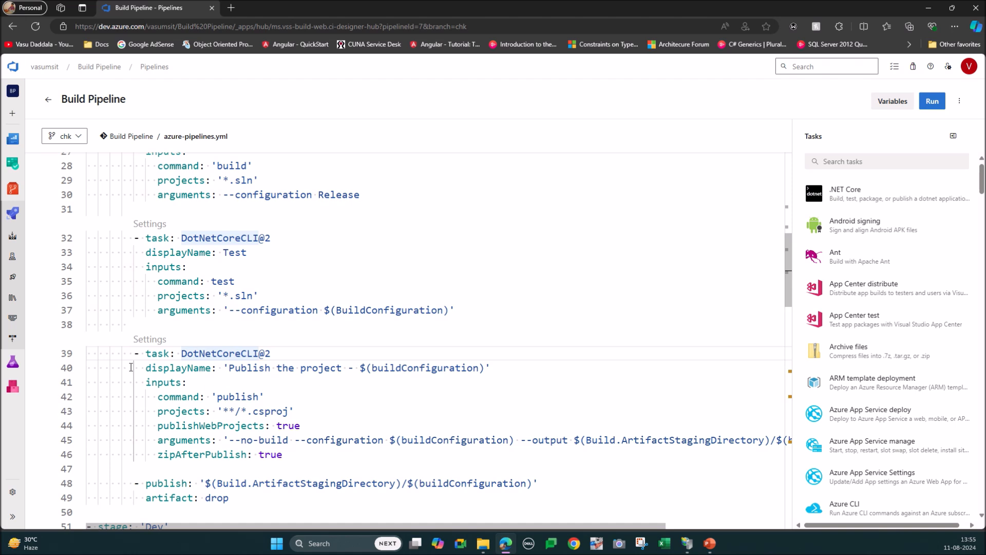
click(241, 397)
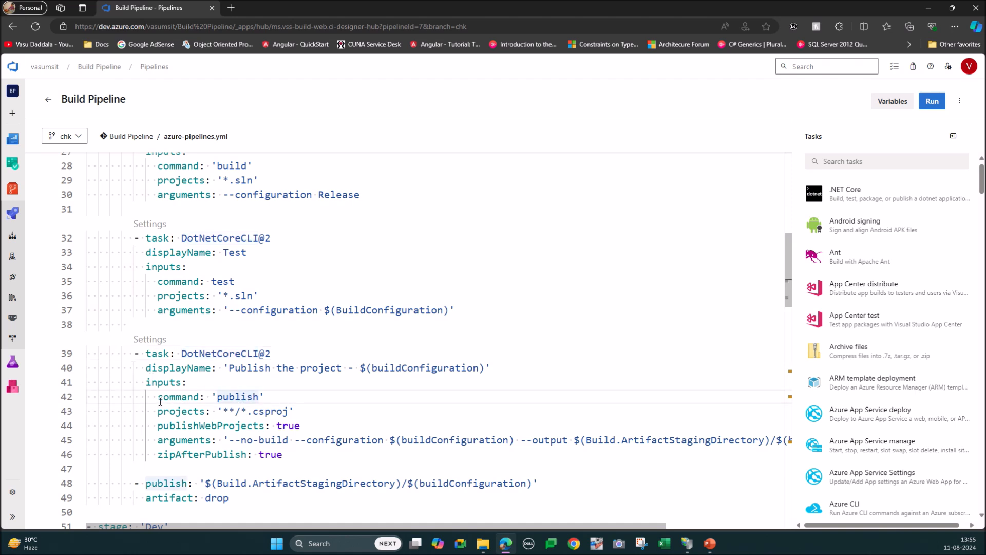
scroll(467, 319, down, 1)
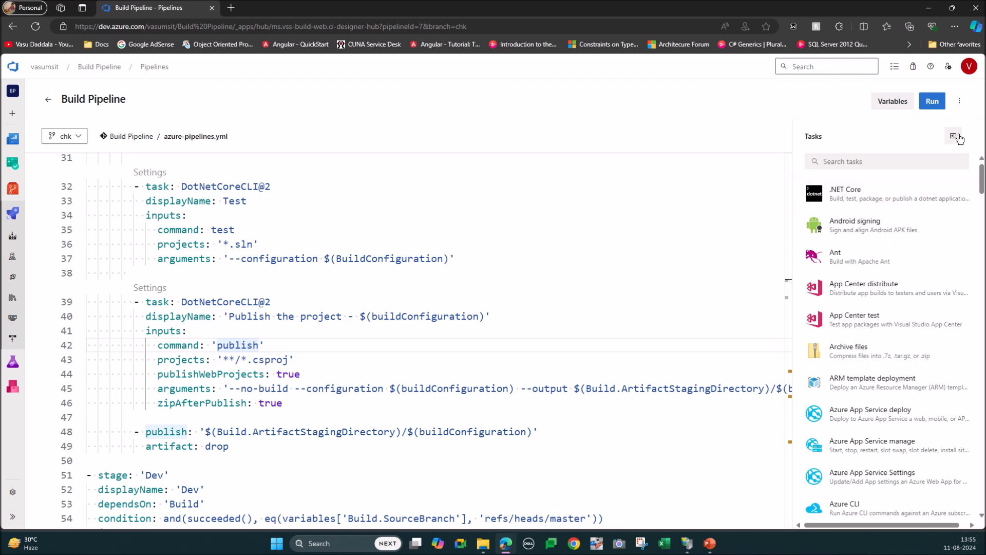
Step: Hide the tasks assistant and examine the publish task's --output argument, build configuration variable and zipAfterPublish setting
click(954, 136)
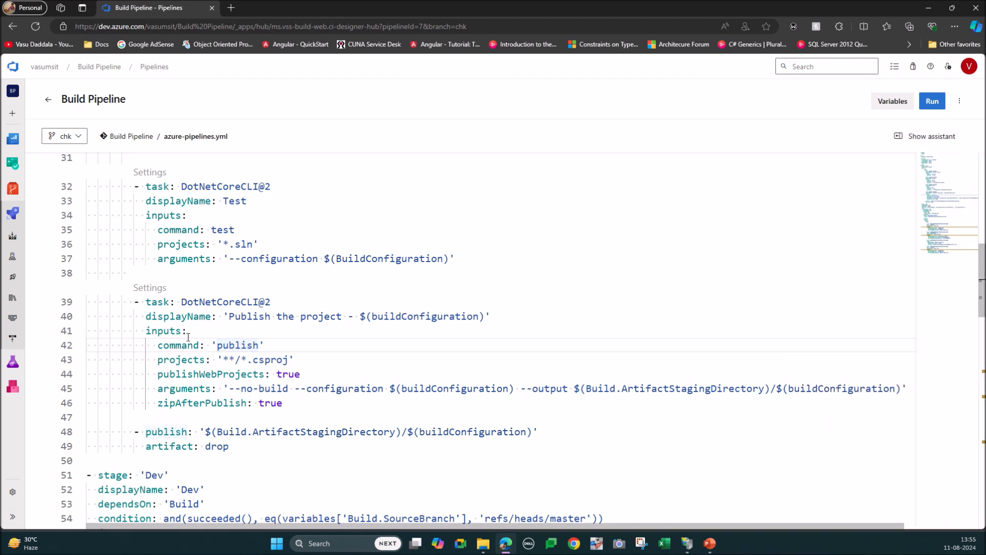
drag(520, 389, 905, 389)
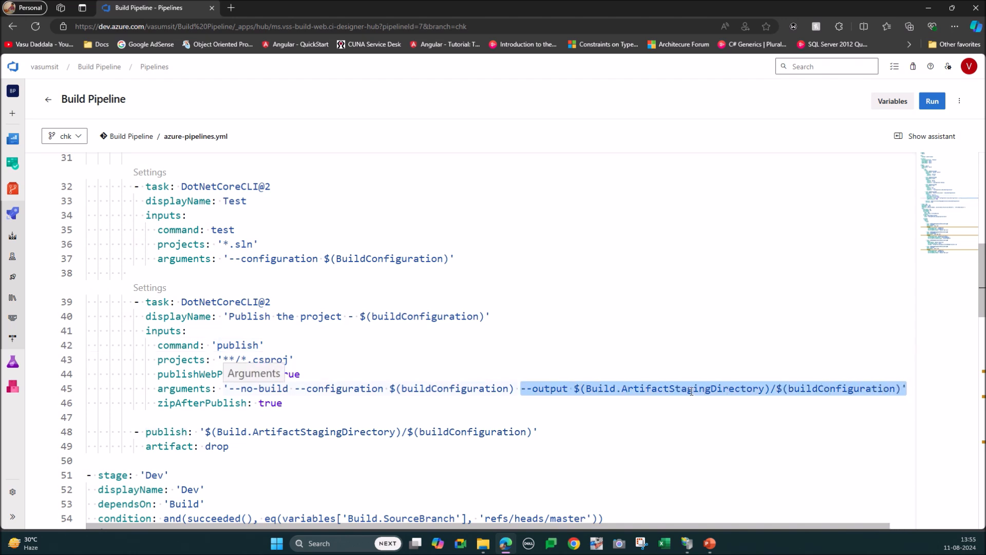
click(830, 391)
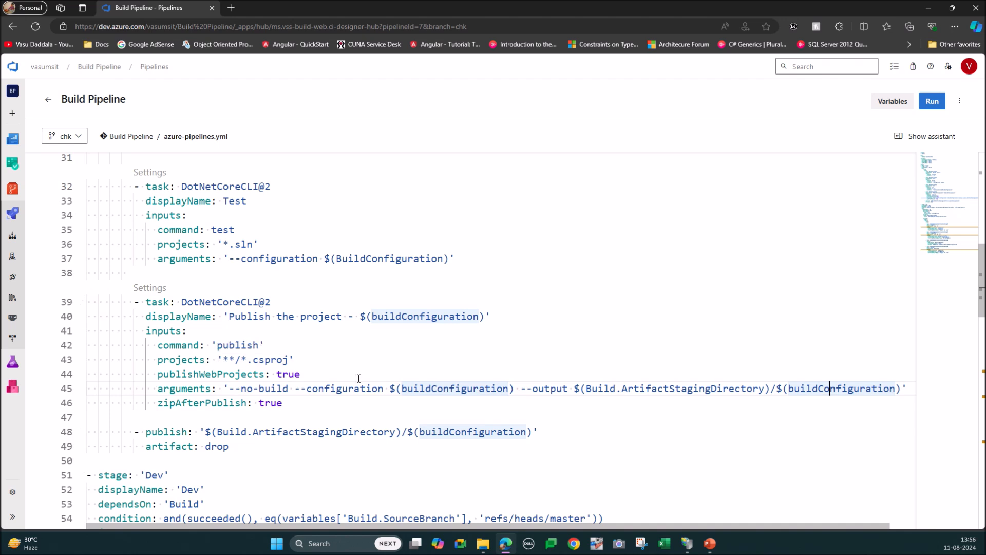
click(180, 404)
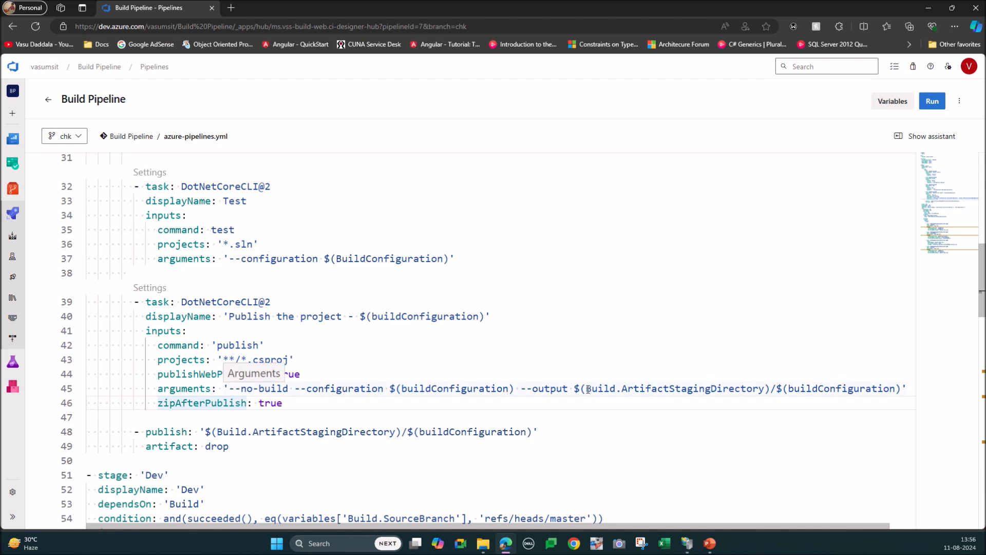
Step: Highlight the publish task's --output path and the publish step for the drop artifact, and review the preceding Build stage tasks
drag(574, 389, 903, 388)
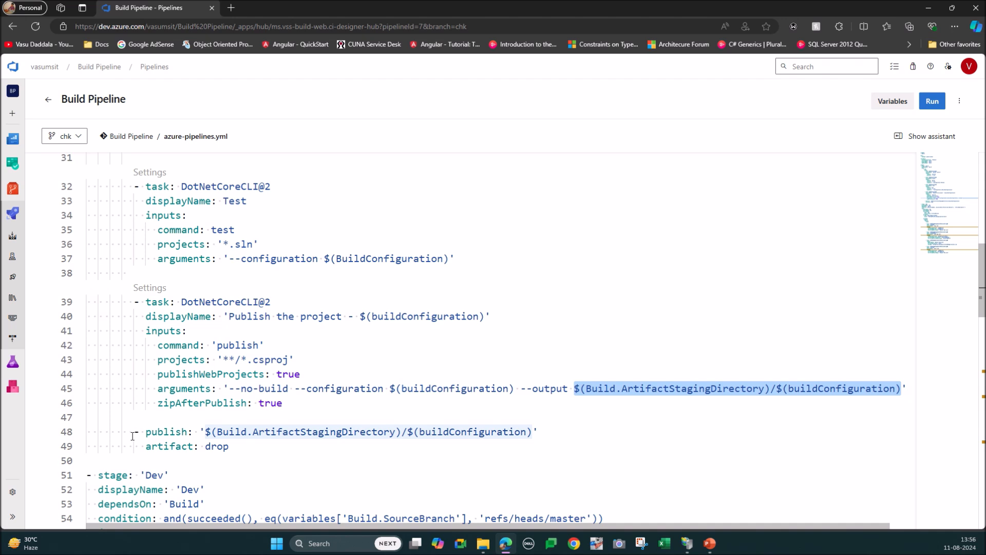
drag(128, 432, 247, 443)
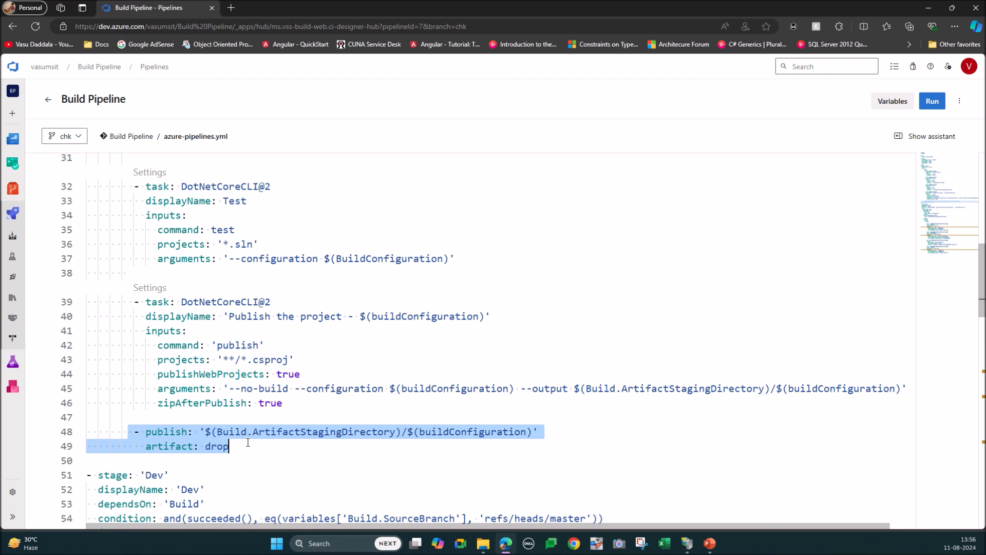
click(248, 443)
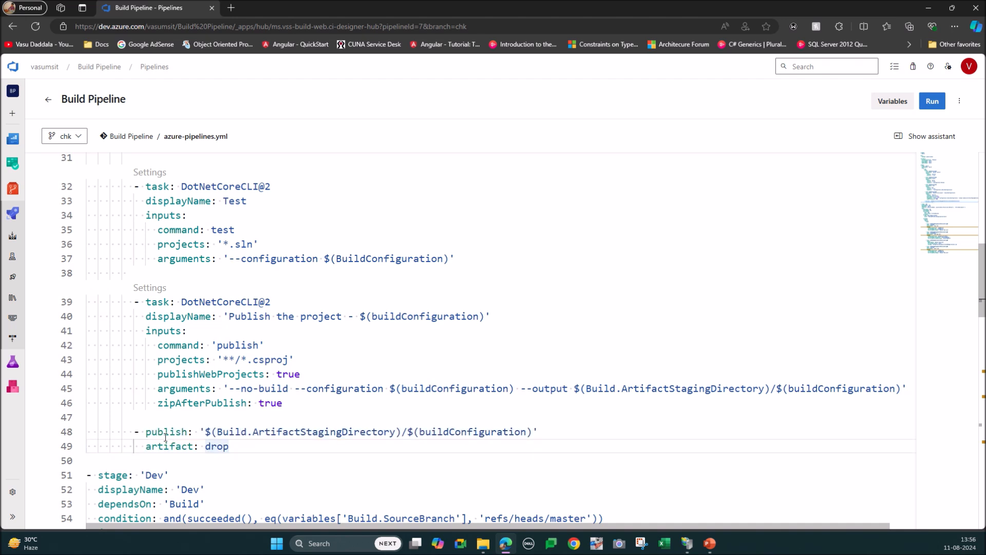
drag(133, 431, 252, 445)
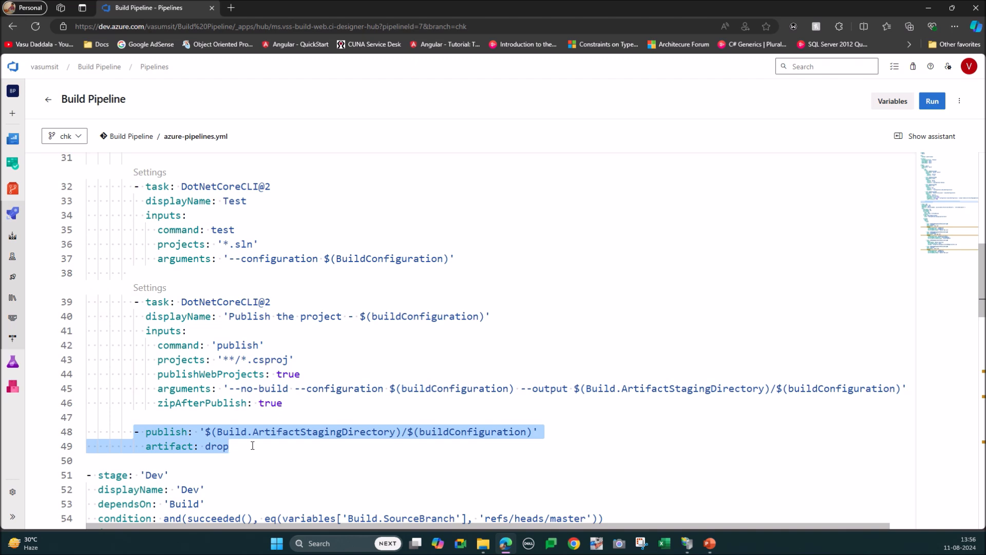
scroll(233, 347, up, 5)
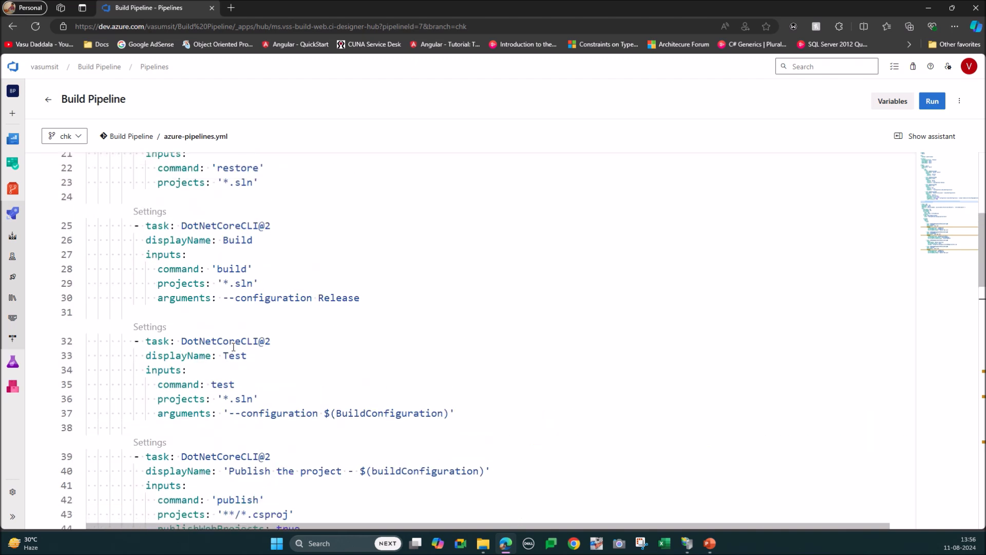
scroll(233, 348, up, 2)
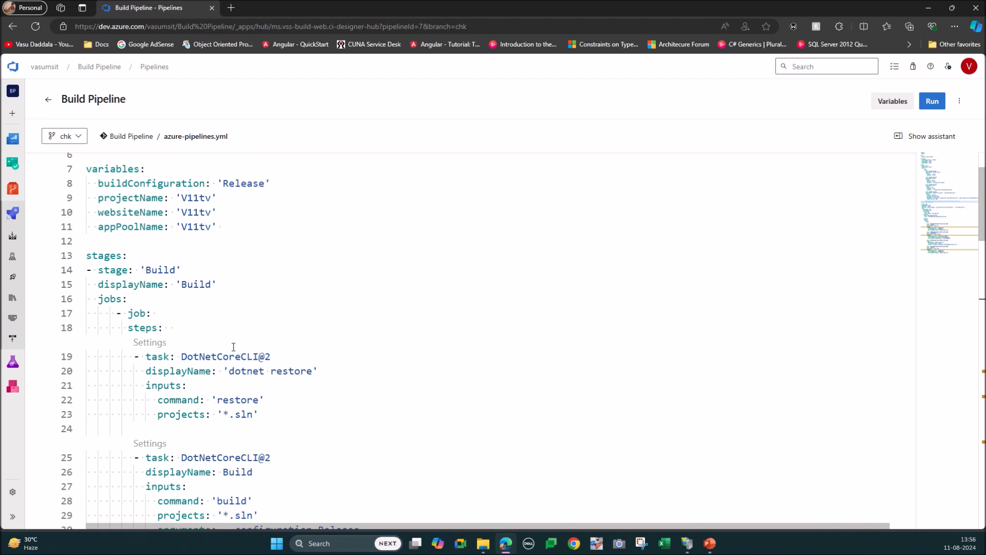
scroll(233, 347, down, 8)
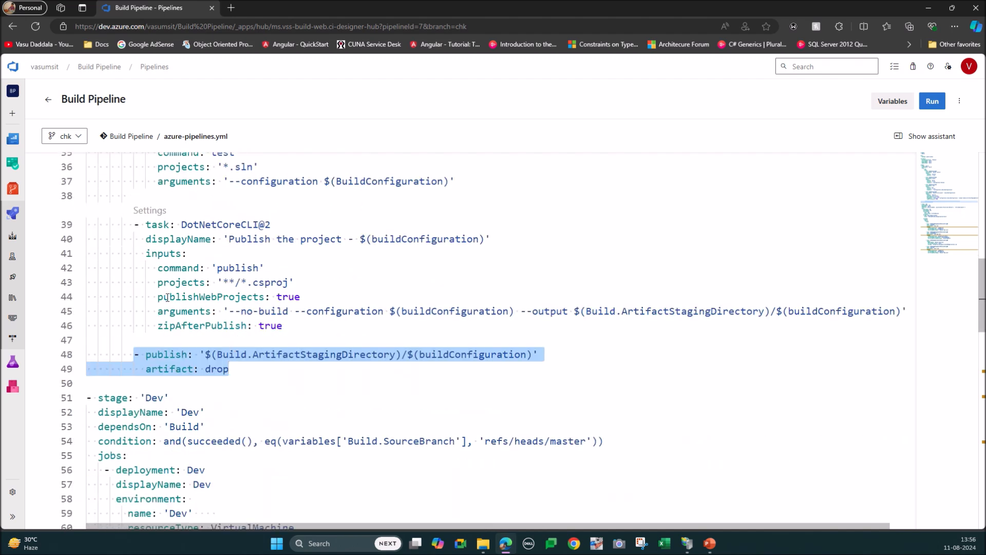
scroll(167, 298, down, 2)
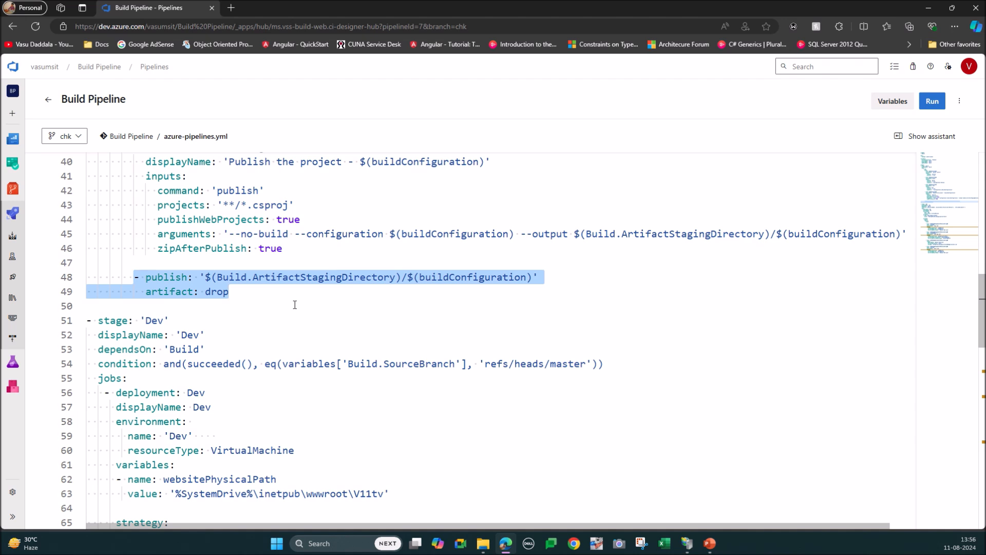
Step: Switch to IIS Manager to view the V11tv application under Default Web Site, and return to the pipeline's Dev stage in the browser
scroll(295, 304, down, 2)
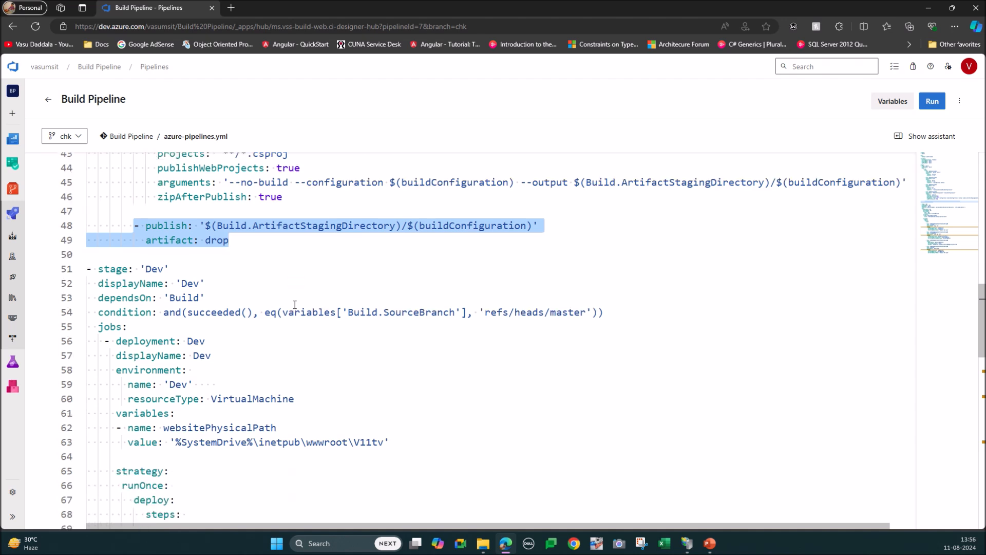
click(687, 542)
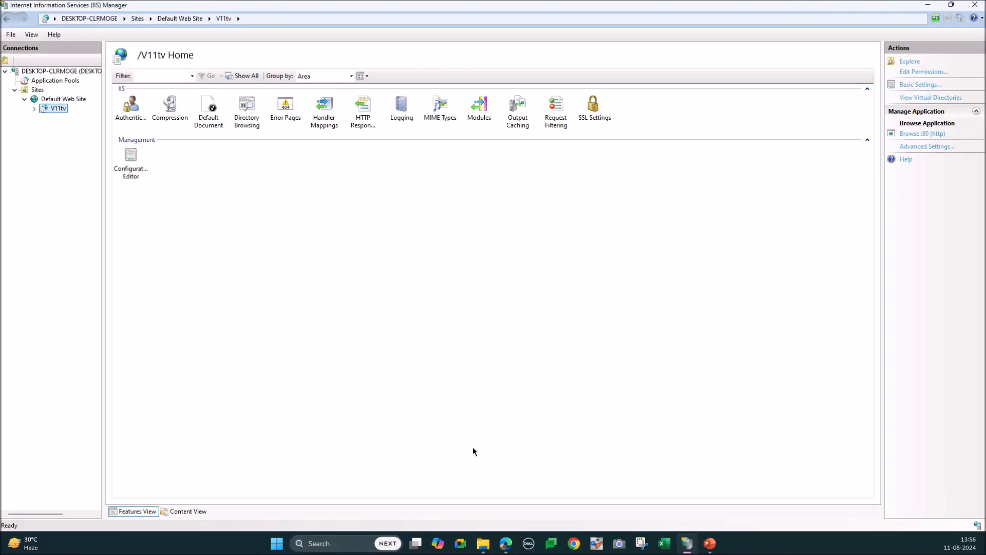
click(687, 548)
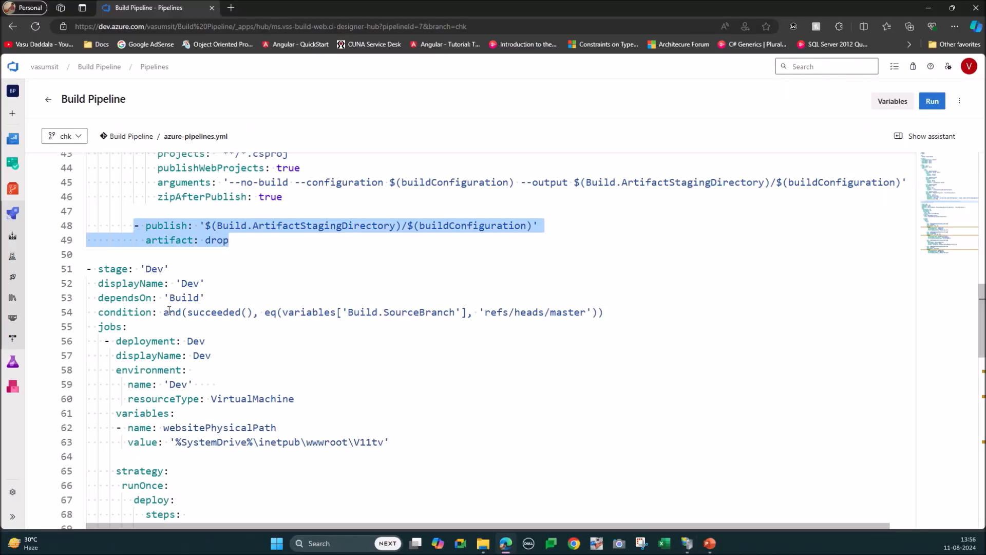
Step: Highlight the Dev stage's master branch condition, stage name, jobs key and deployment entry to examine them
drag(98, 311, 607, 306)
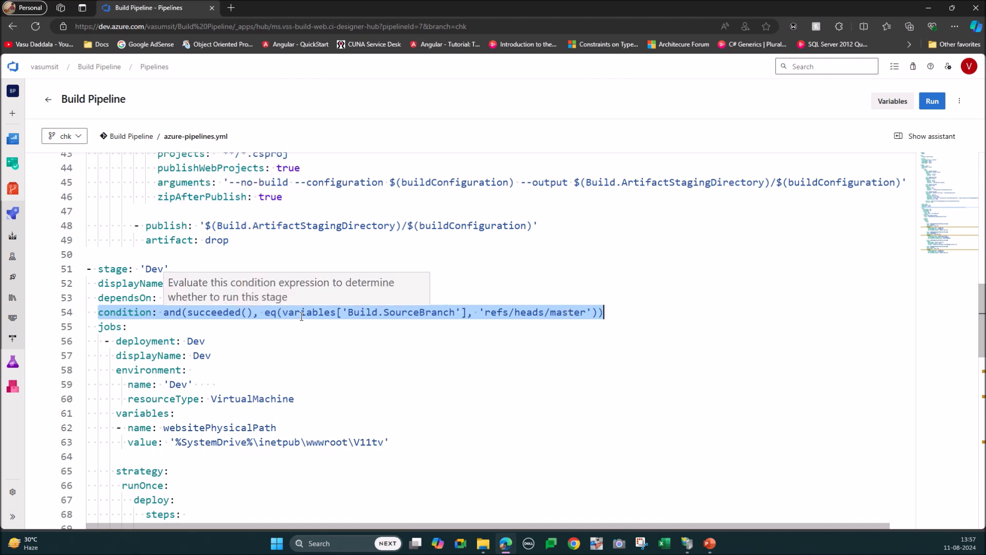
double_click(154, 268)
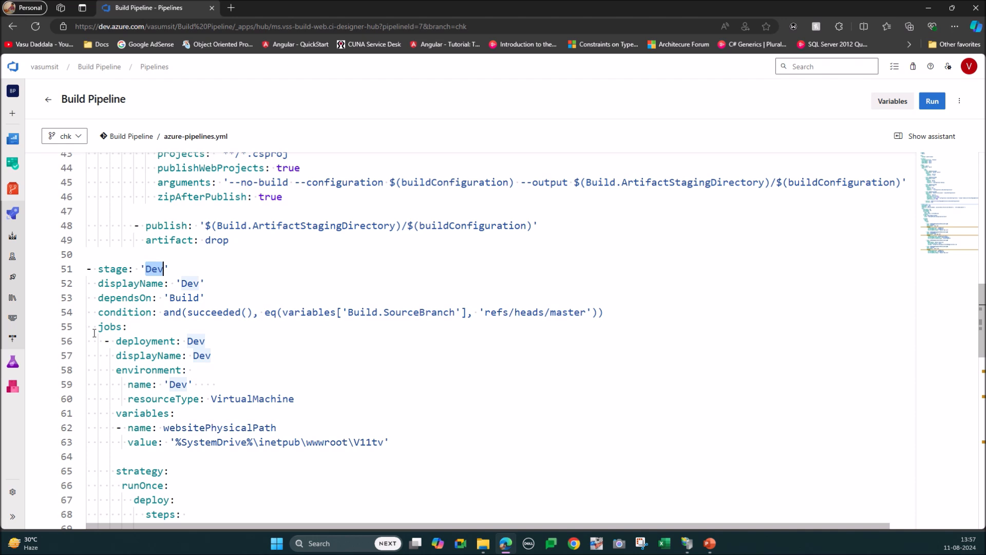
drag(98, 326, 128, 327)
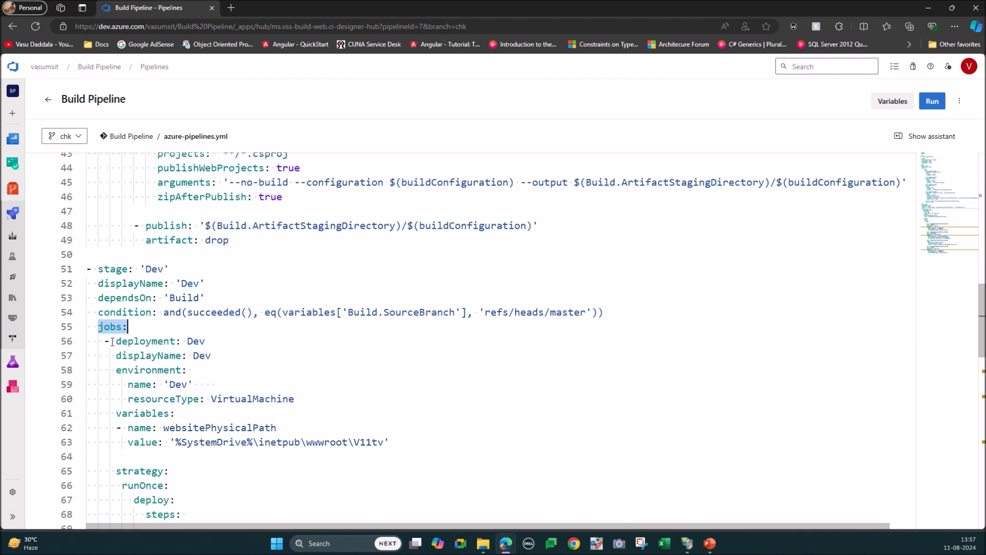
double_click(144, 341)
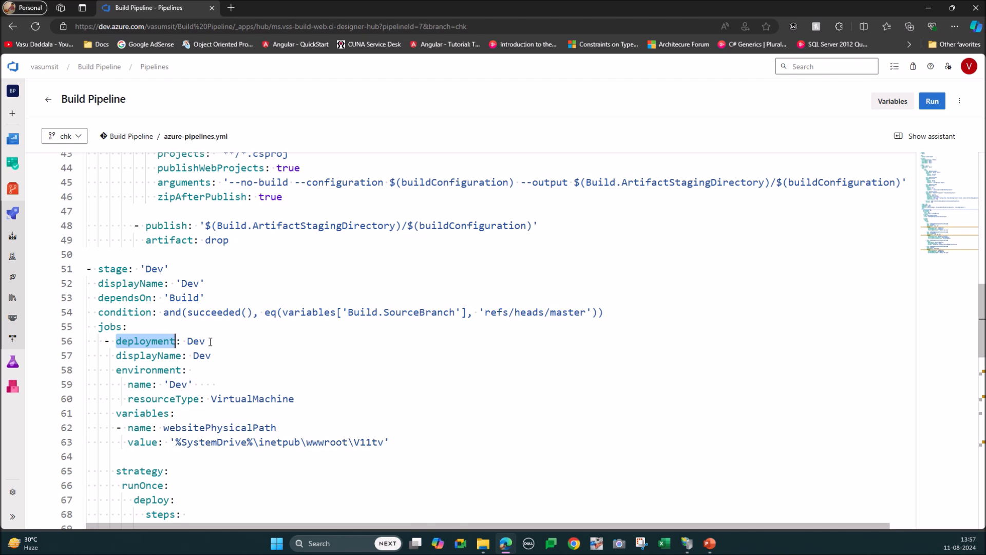
double_click(195, 341)
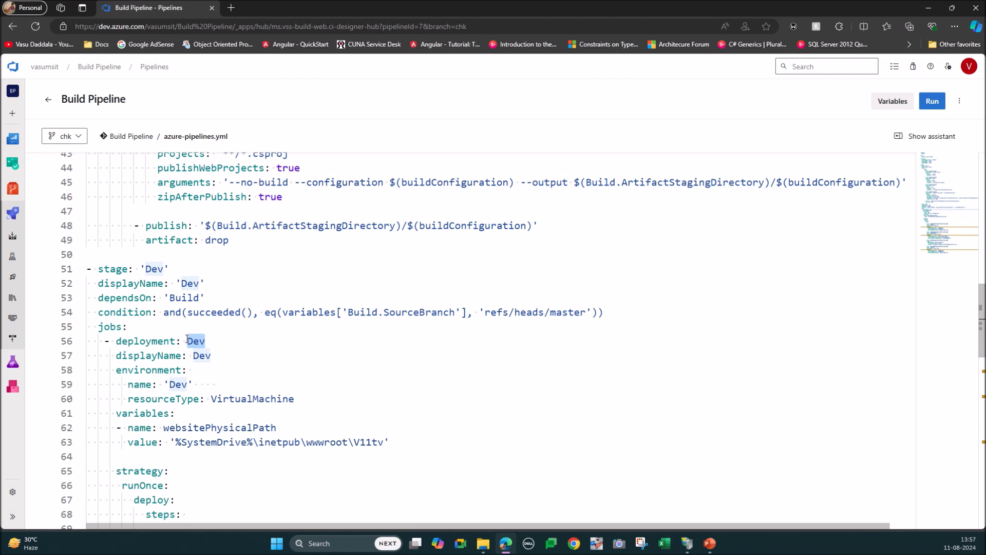
Step: Examine the Dev deployment job, highlighting its deployment and displayName lines and its environment block with the VirtualMachine resource type
scroll(244, 299, up, 4)
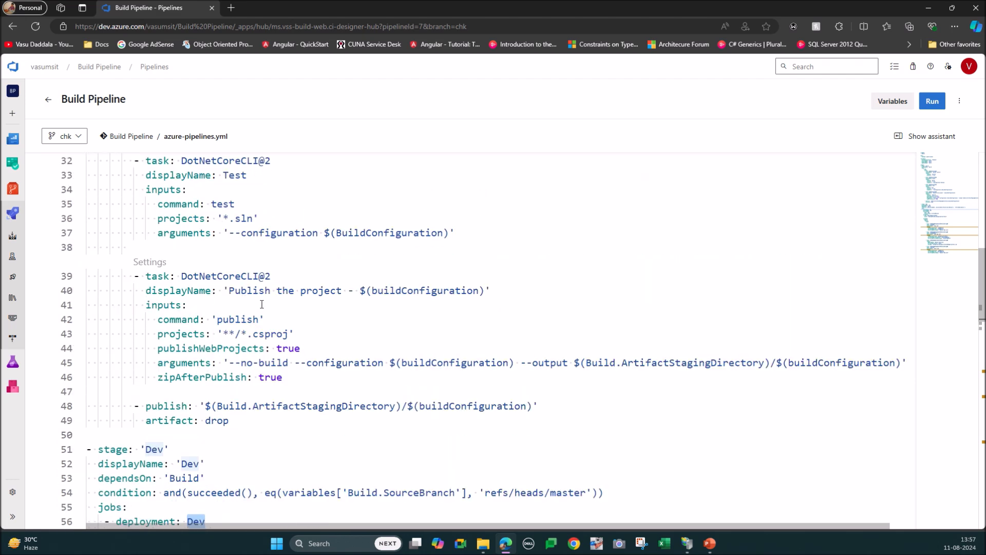
scroll(262, 304, down, 2)
scroll(261, 304, down, 2)
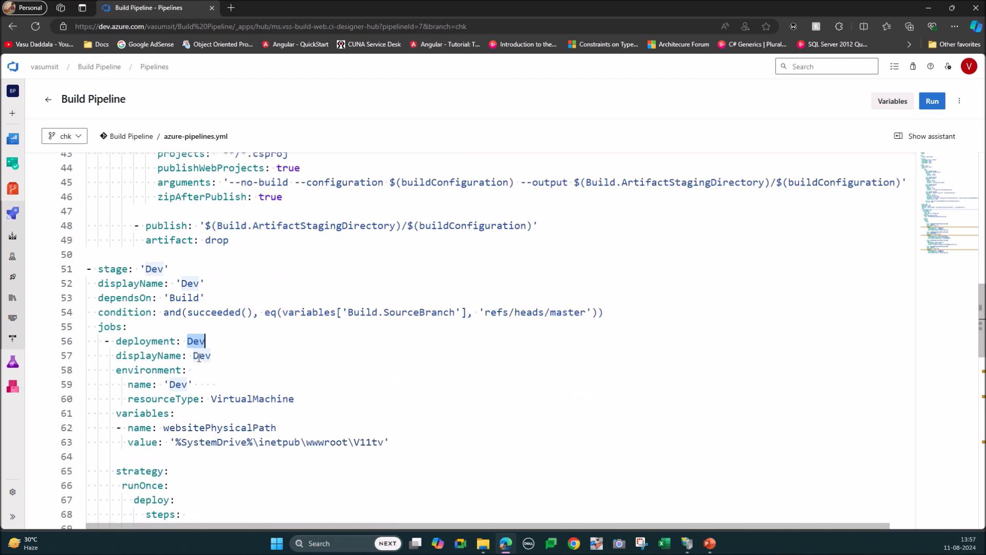
scroll(199, 356, down, 8)
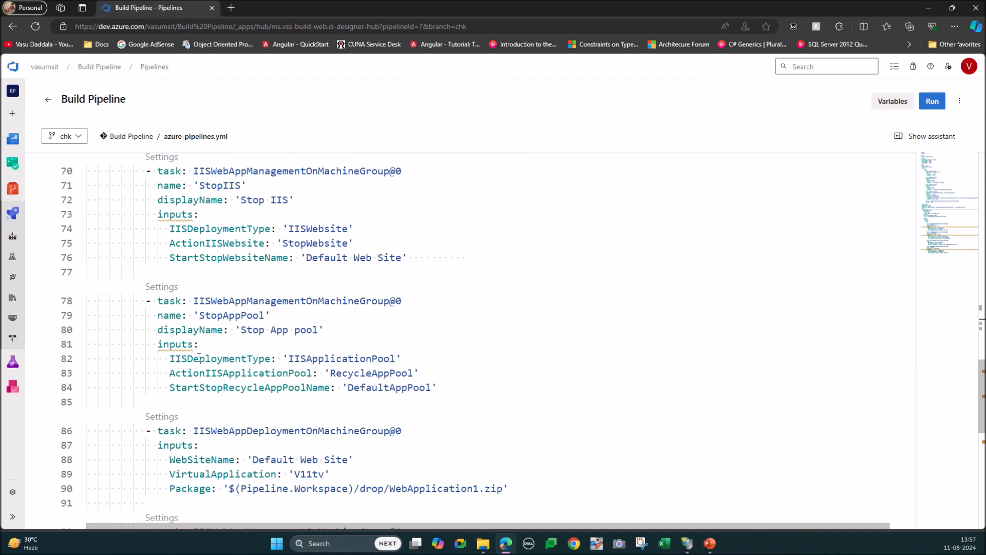
scroll(194, 282, up, 7)
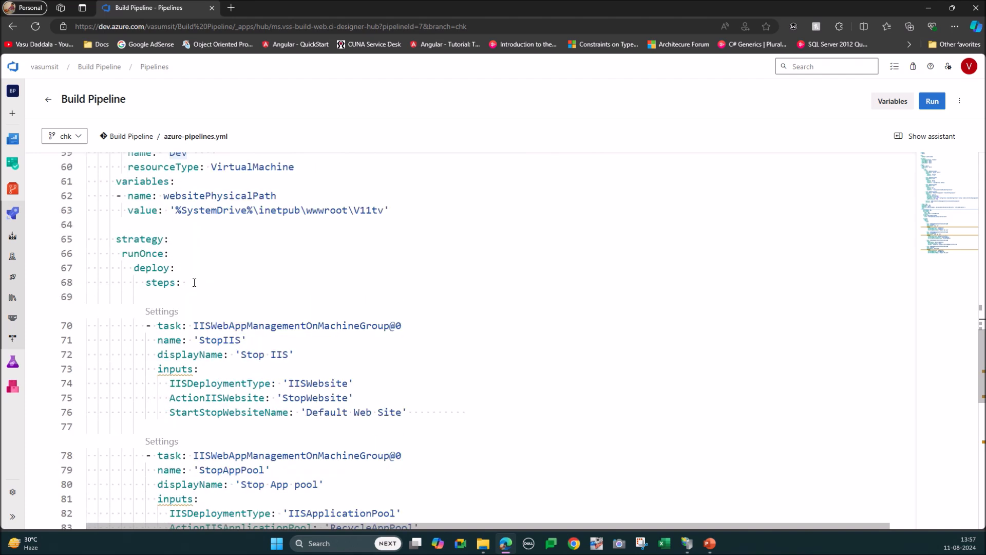
drag(106, 264, 244, 280)
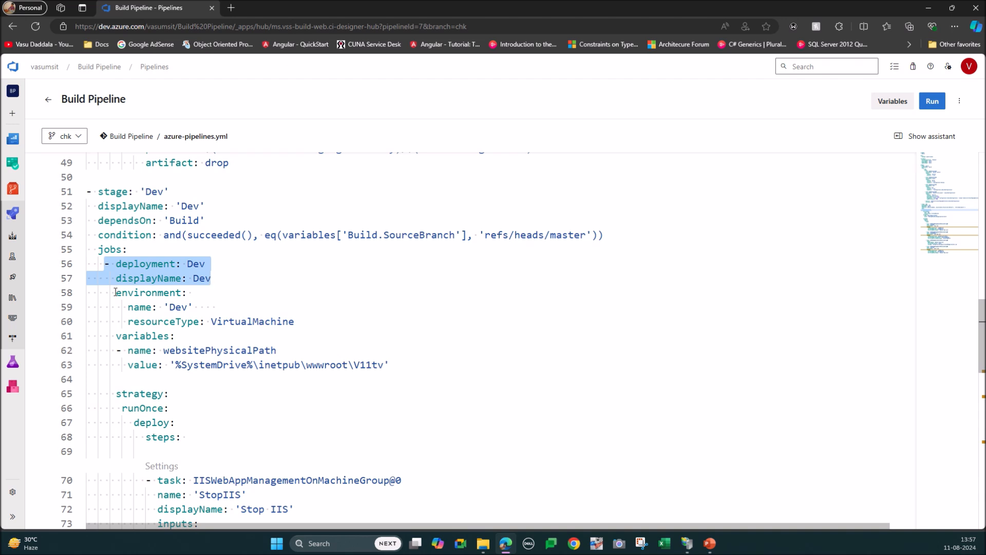
drag(115, 293, 309, 318)
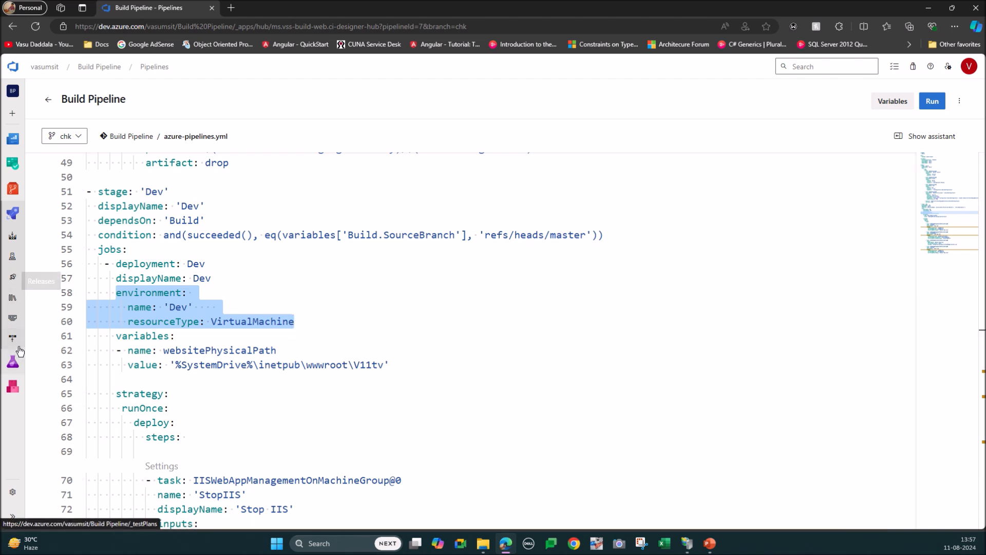
Step: Open the Dev environment from the project's environments and view its registered resources
click(13, 265)
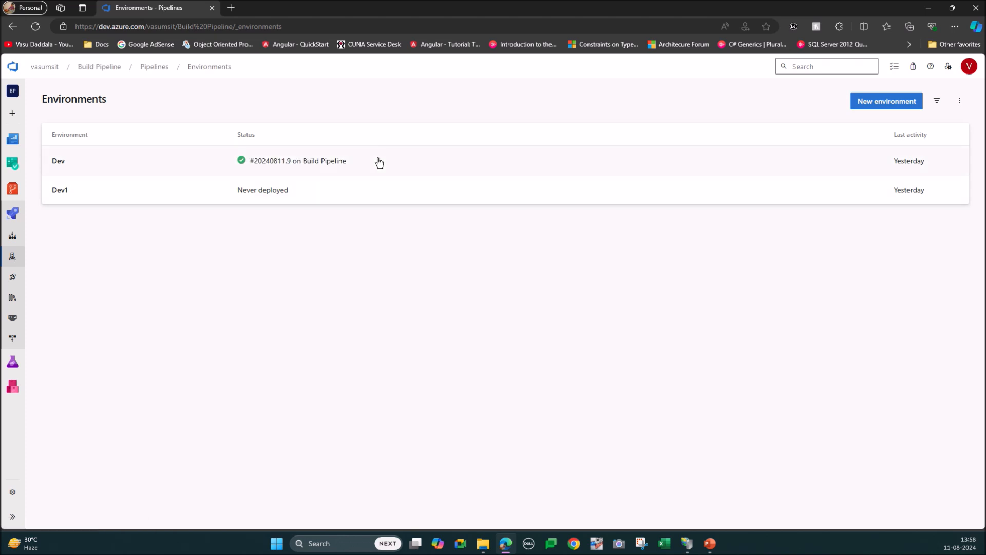
click(135, 169)
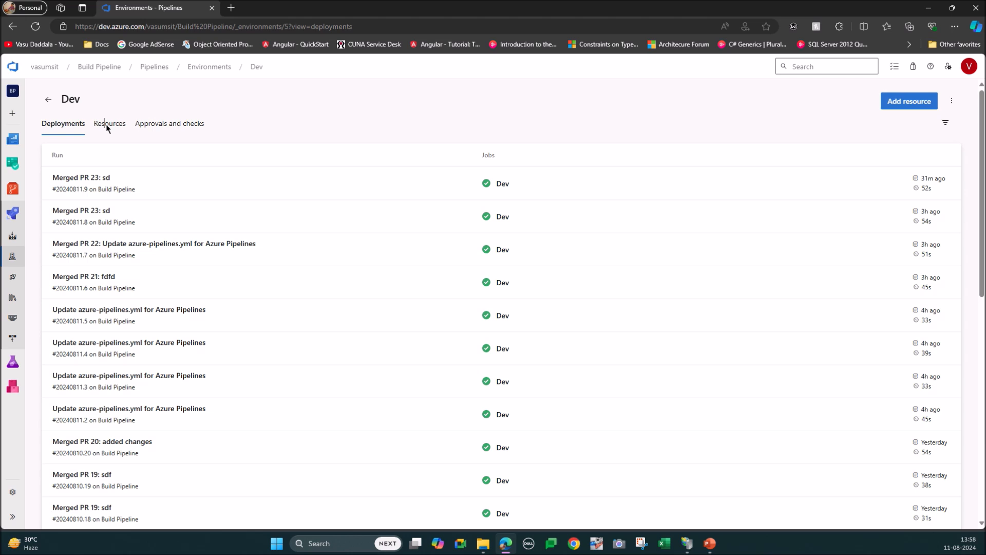
click(106, 124)
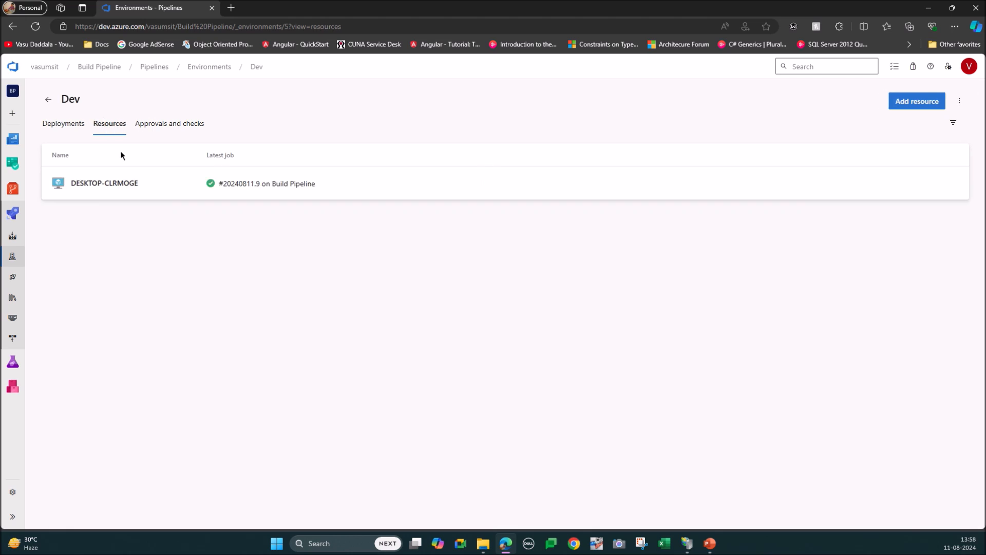
click(48, 105)
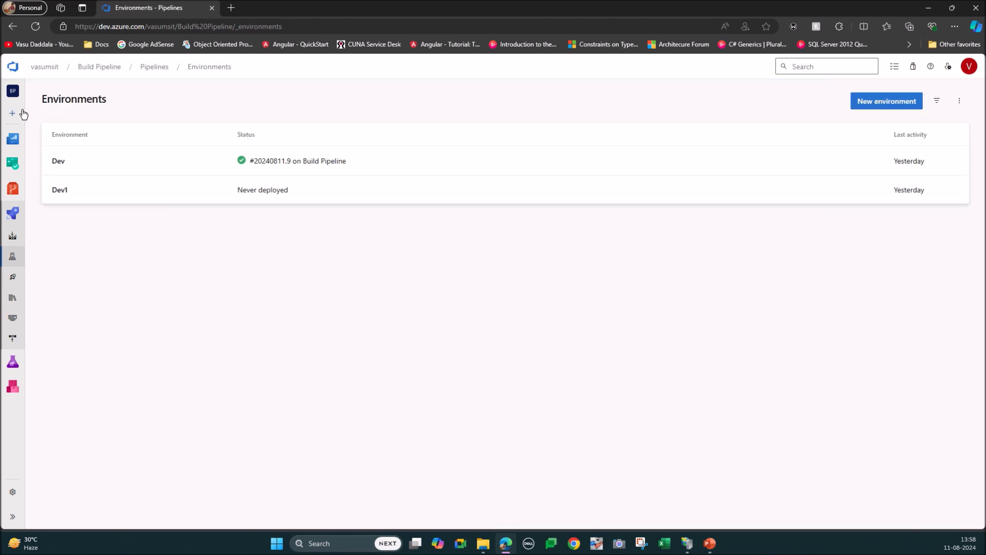
click(14, 27)
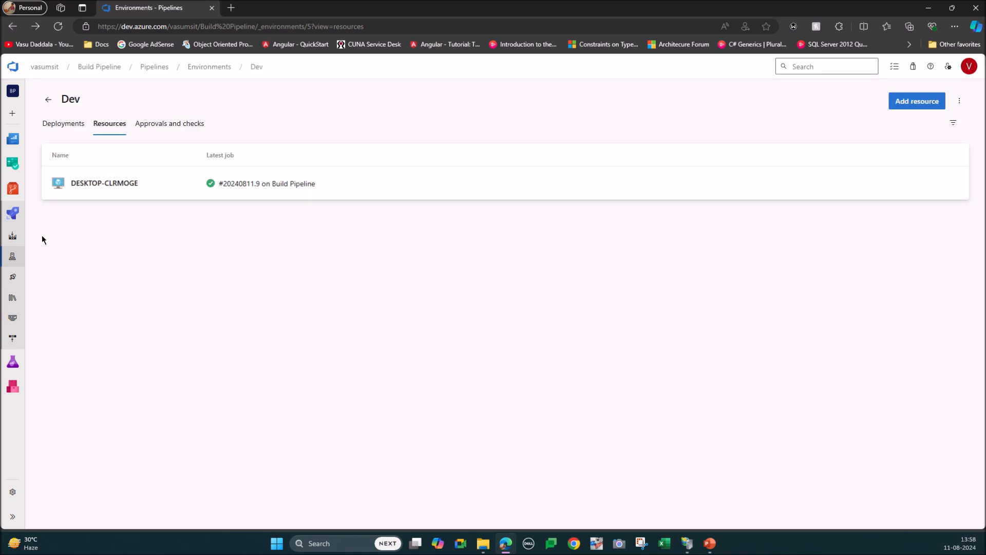
Step: Reopen Build Pipeline's azure-pipelines.yml for editing on the master branch and go to the Dev stage
click(13, 213)
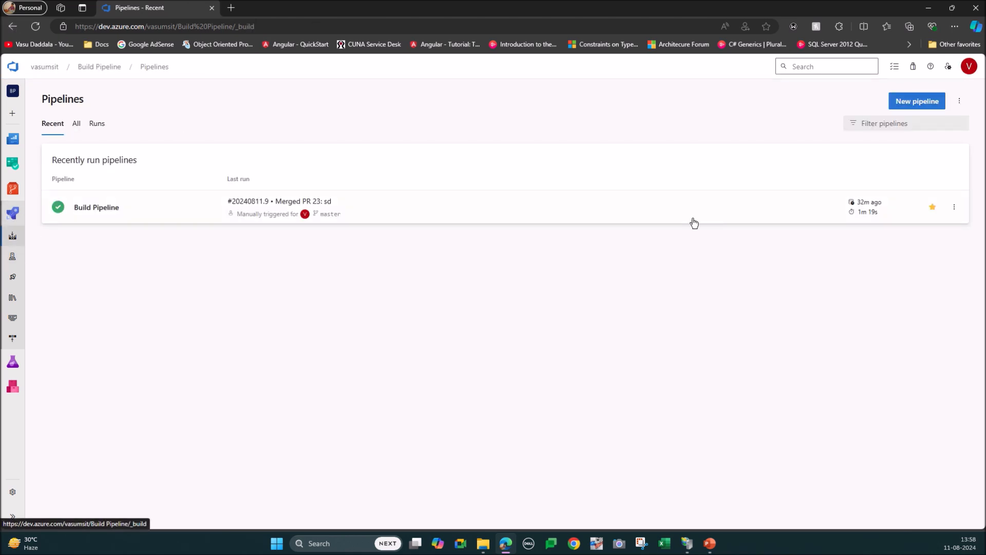
click(956, 212)
click(873, 229)
scroll(261, 297, down, 10)
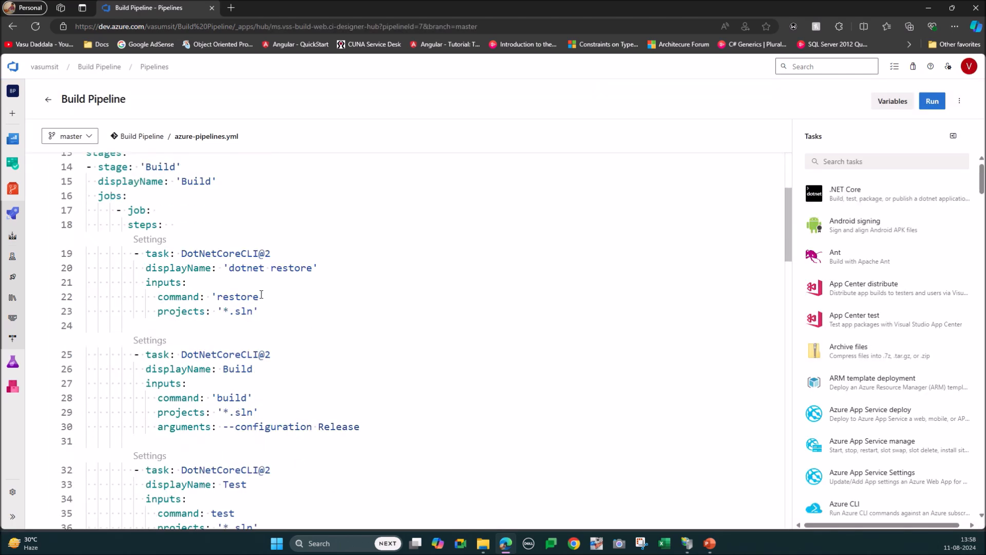
scroll(261, 296, down, 3)
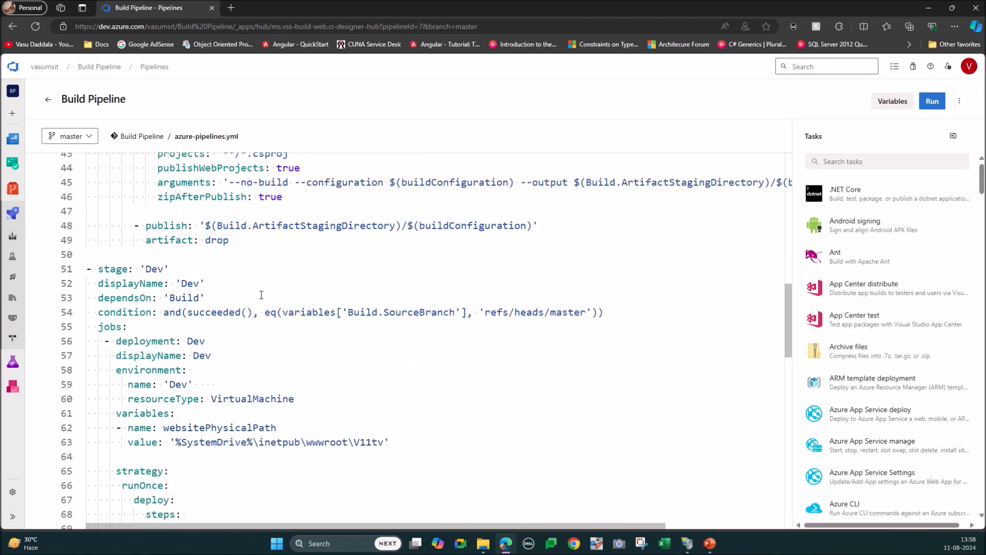
Step: Highlight the Dev job's environment block and its runOnce deploy strategy to examine them
drag(110, 344, 299, 368)
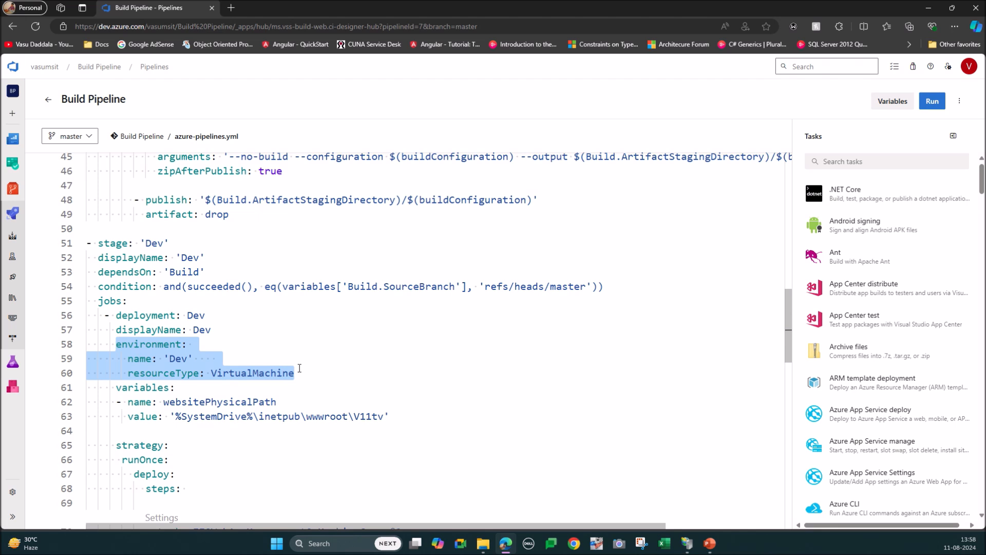
scroll(299, 369, down, 3)
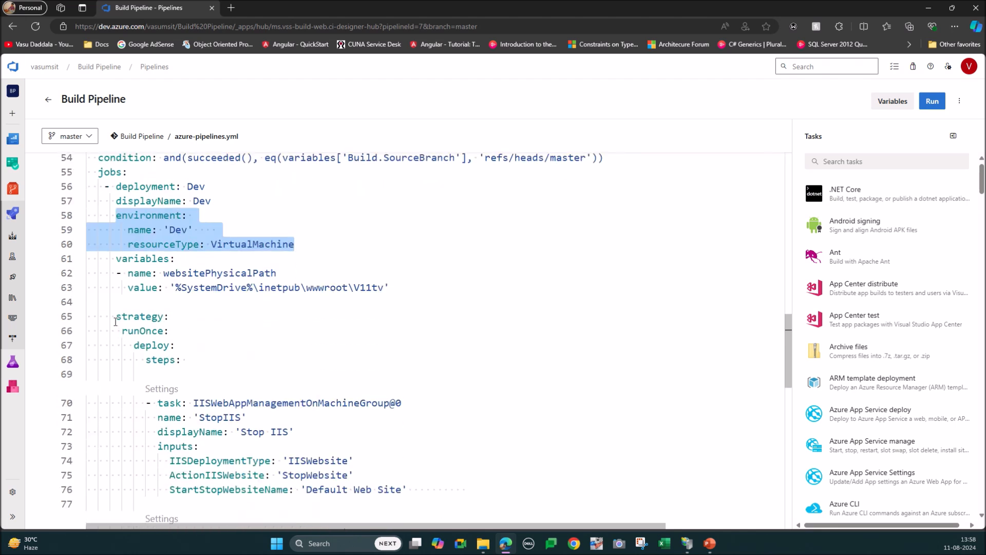
drag(115, 317, 192, 358)
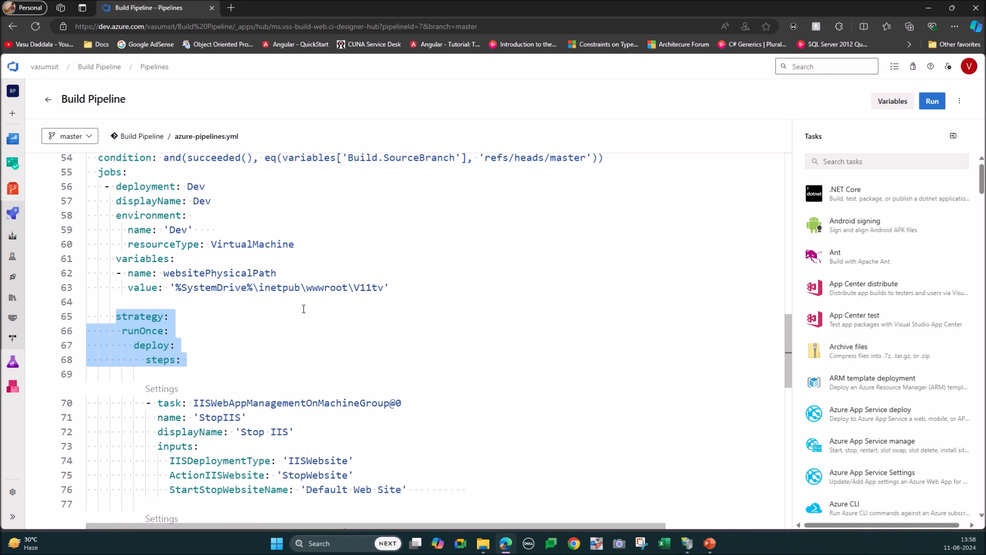
Step: Examine the StopIIS deployment task, highlighting its task type IISWebAppManagementOnMachineGroup
scroll(303, 308, down, 3)
scroll(303, 308, up, 3)
scroll(304, 309, down, 2)
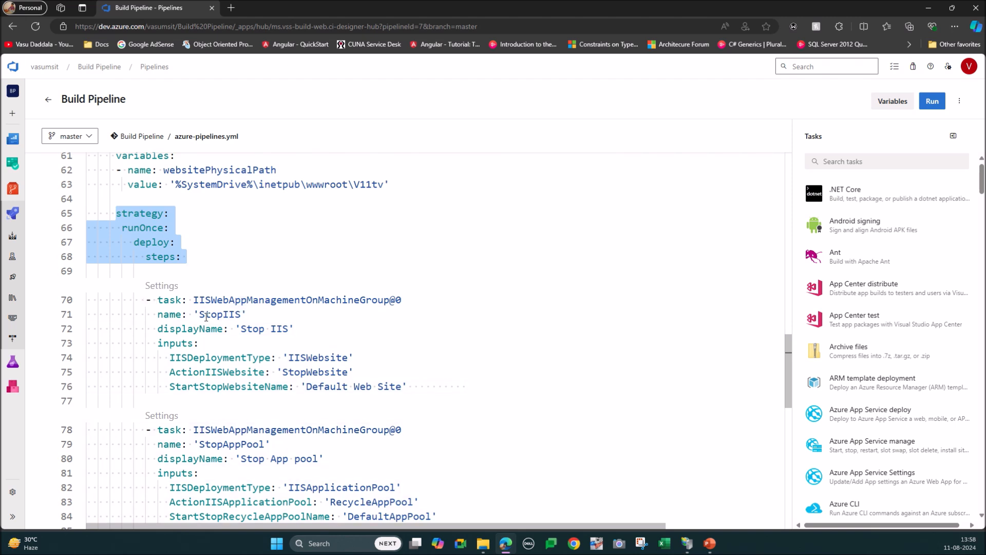
double_click(297, 300)
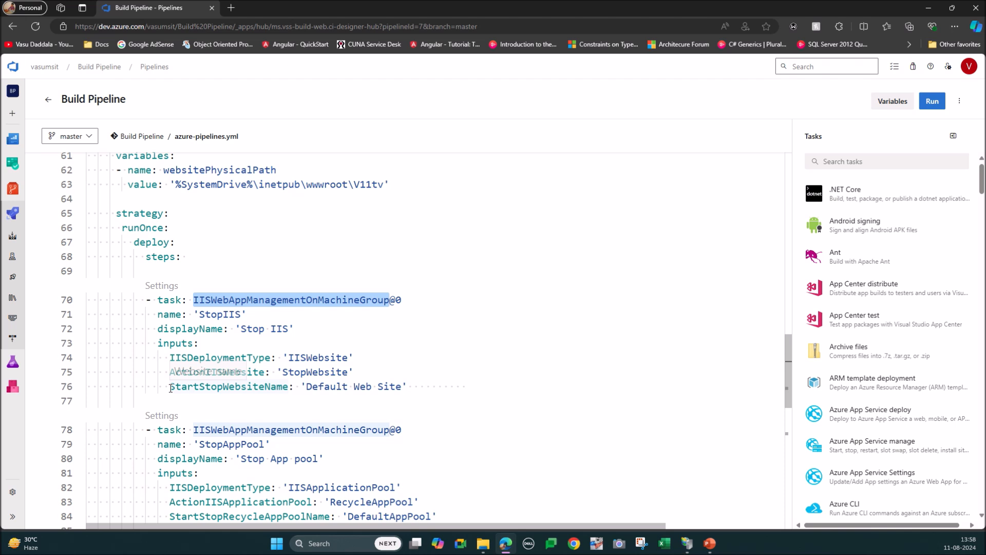
Step: Search the pipeline tasks for IIS, open IIS web app manage with the Stop action, and highlight the matching StopIIS task in the YAML
click(235, 386)
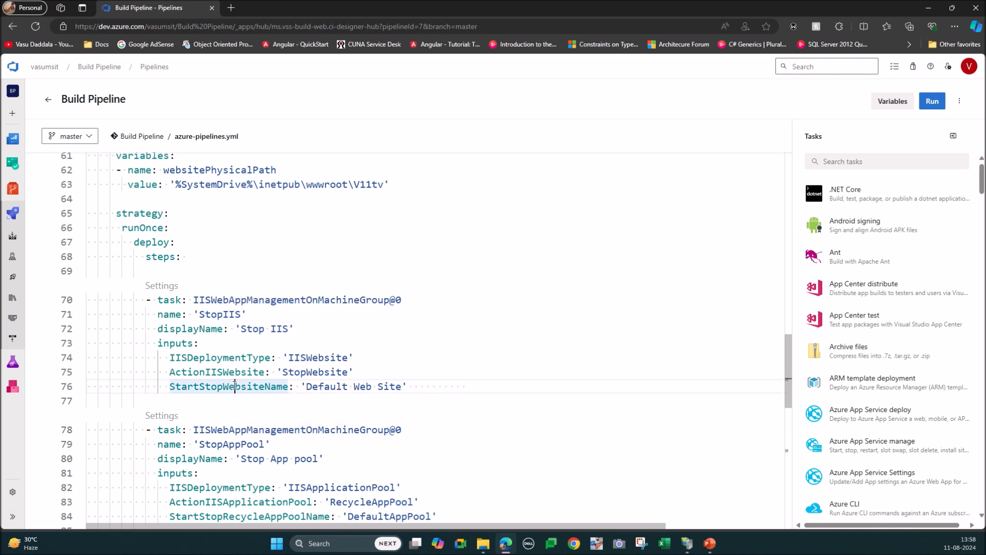
click(841, 159)
text(IIS)
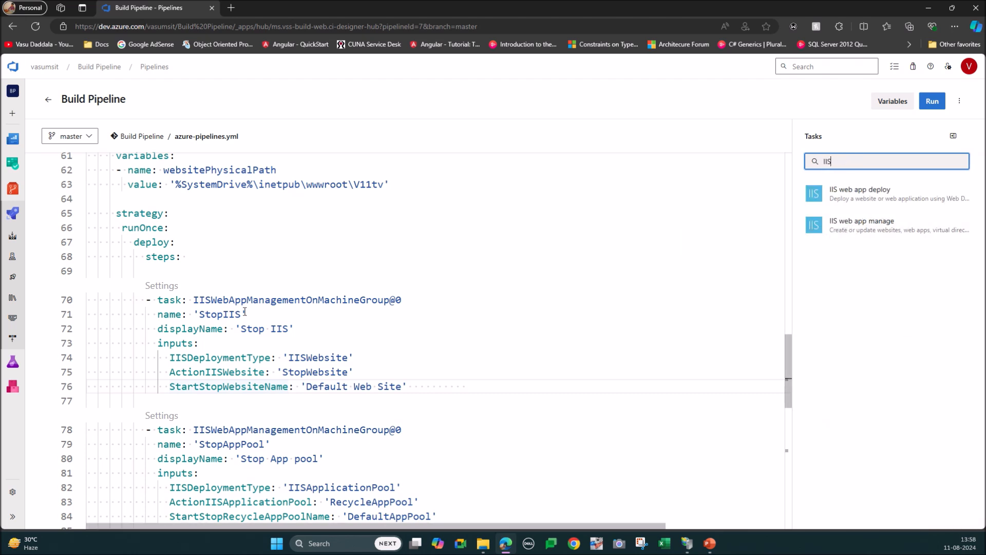
click(868, 226)
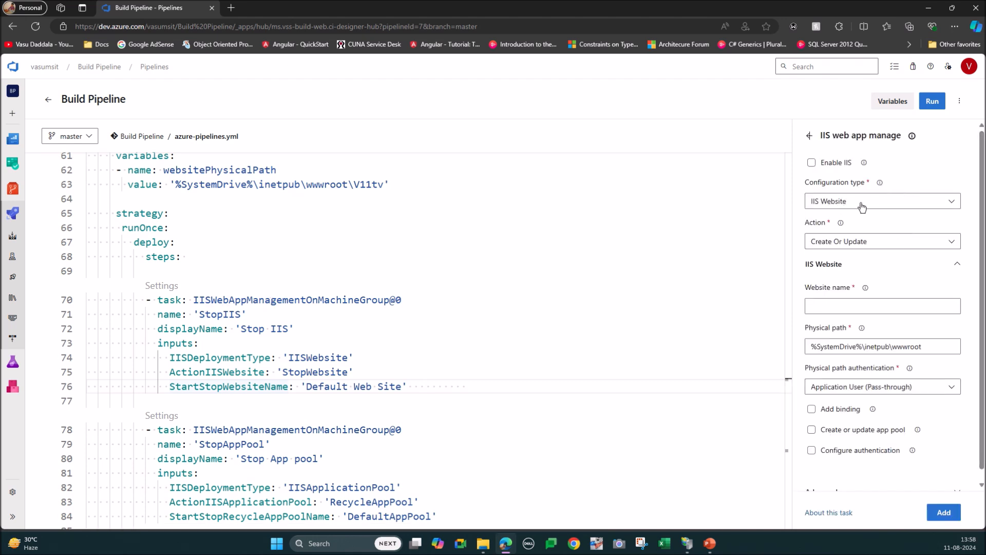
click(855, 245)
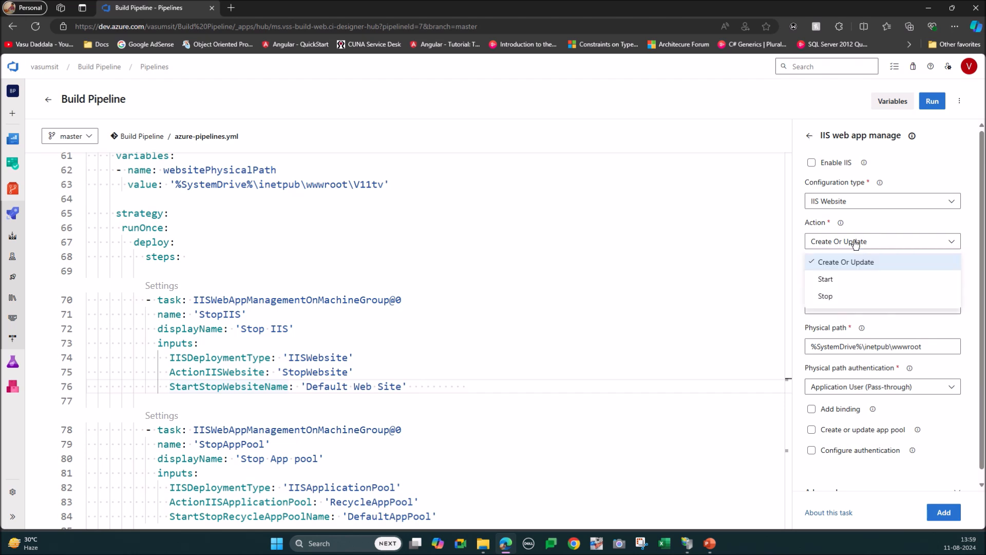
click(827, 299)
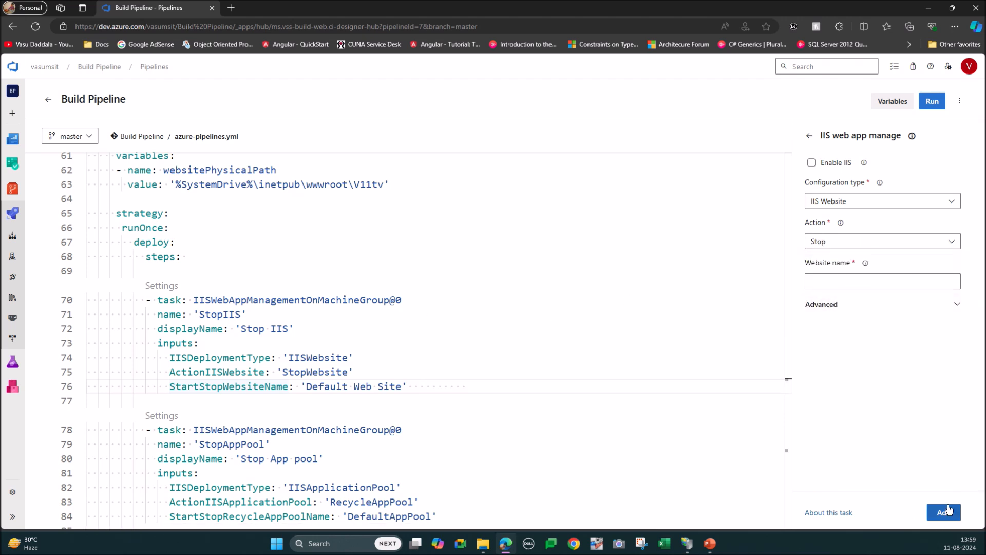
drag(146, 300, 418, 386)
Step: Go to the StopAppPool task in the YAML, search the tasks for IIS again and reopen the IIS web app manage form
scroll(453, 290, down, 2)
scroll(452, 291, down, 2)
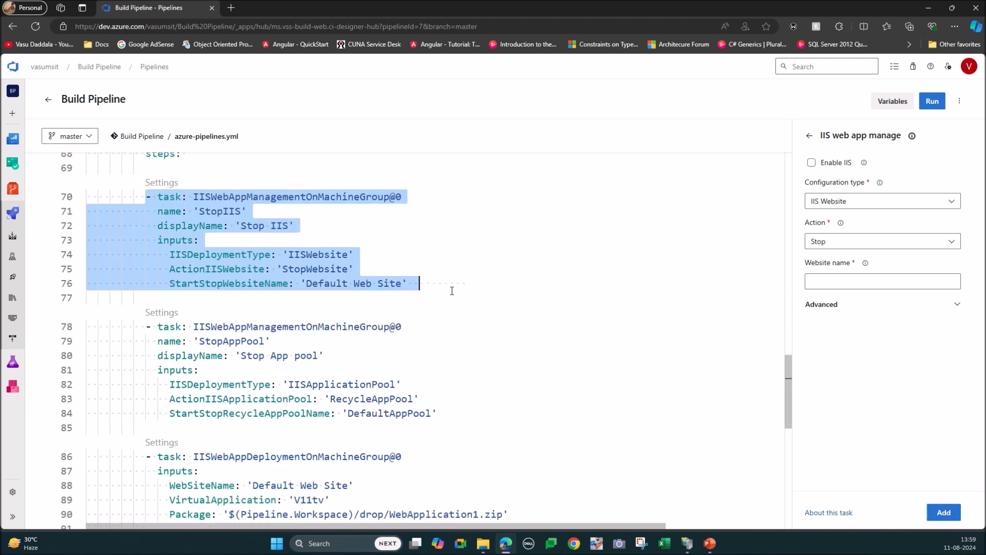
click(259, 327)
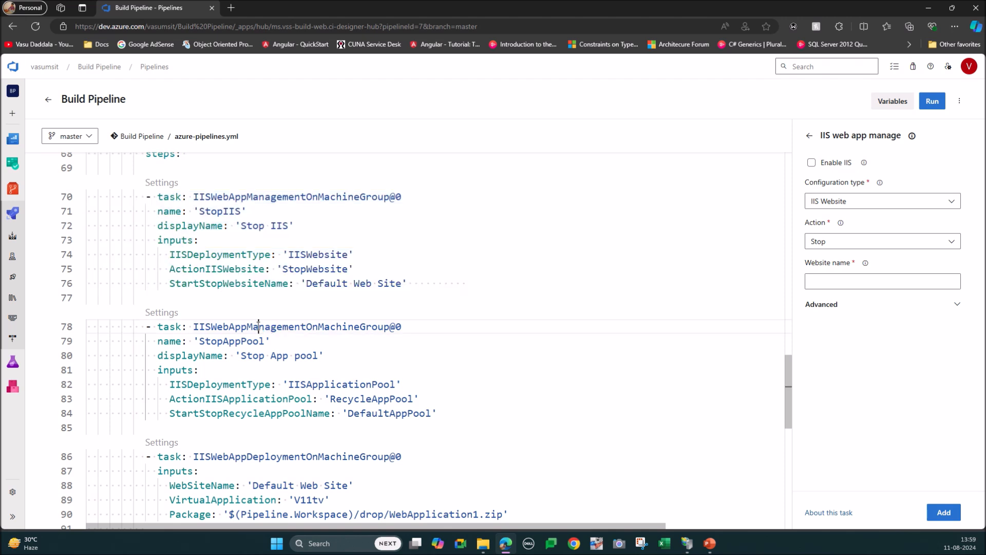
click(809, 135)
click(852, 157)
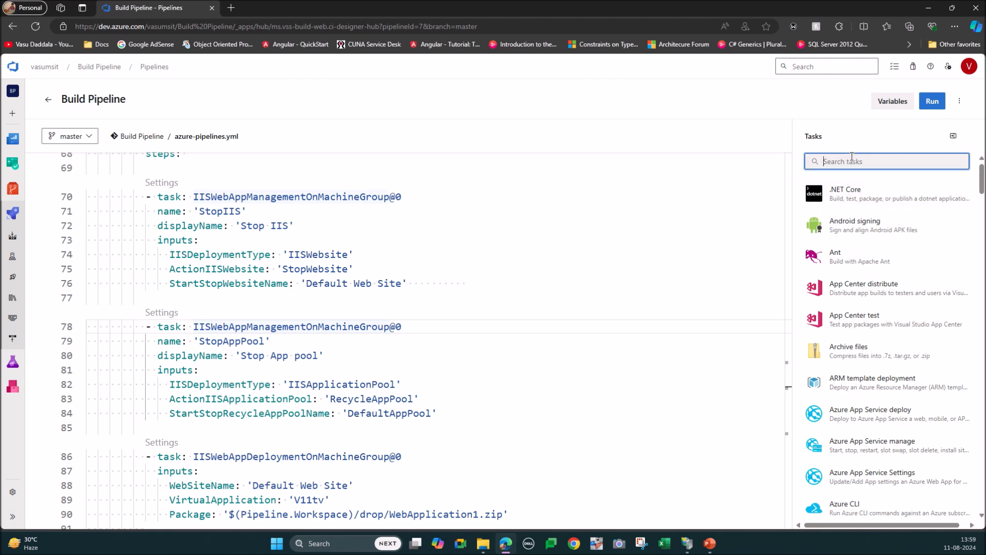
text(iis)
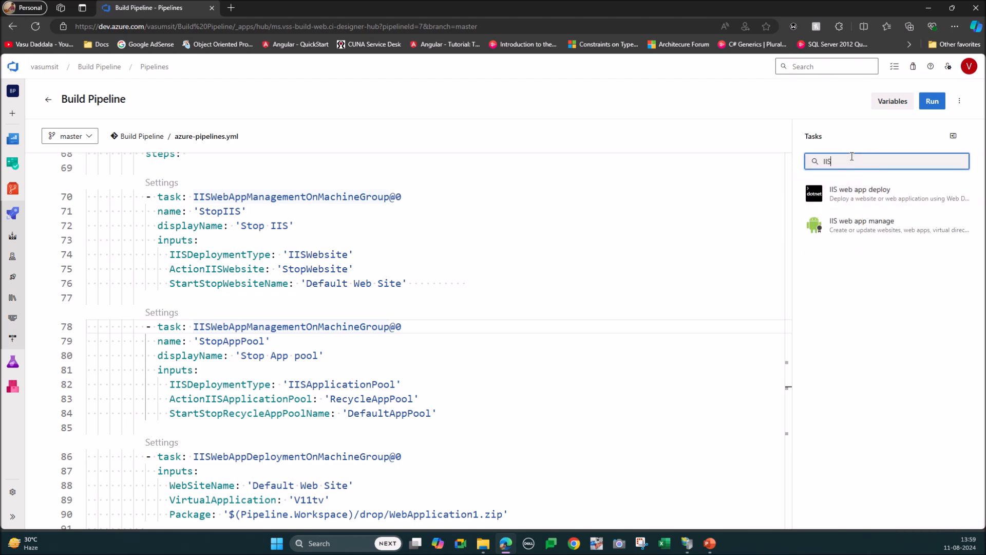
click(881, 224)
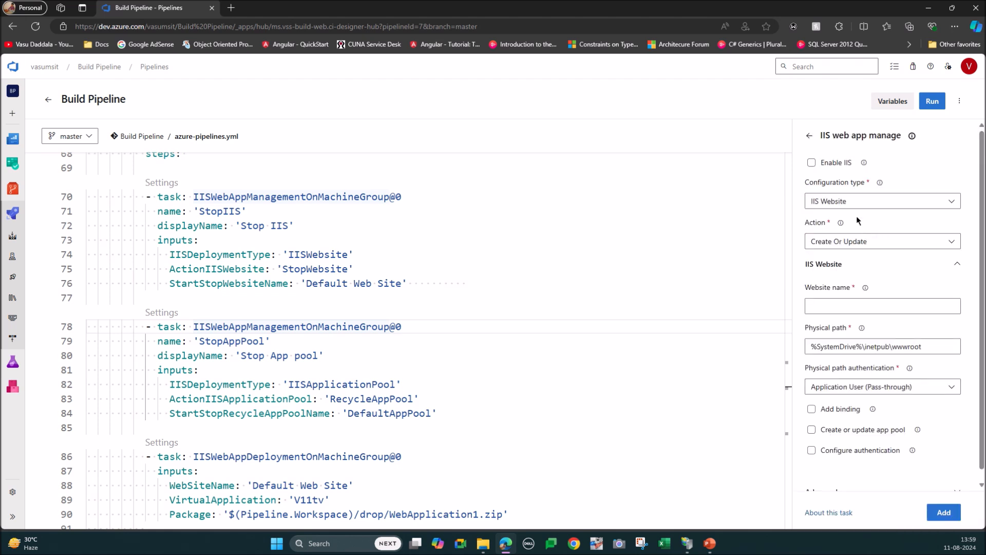
Step: Set the form's configuration type to IIS Application Pool, trying the Stop action before choosing Recycle
click(851, 201)
click(839, 272)
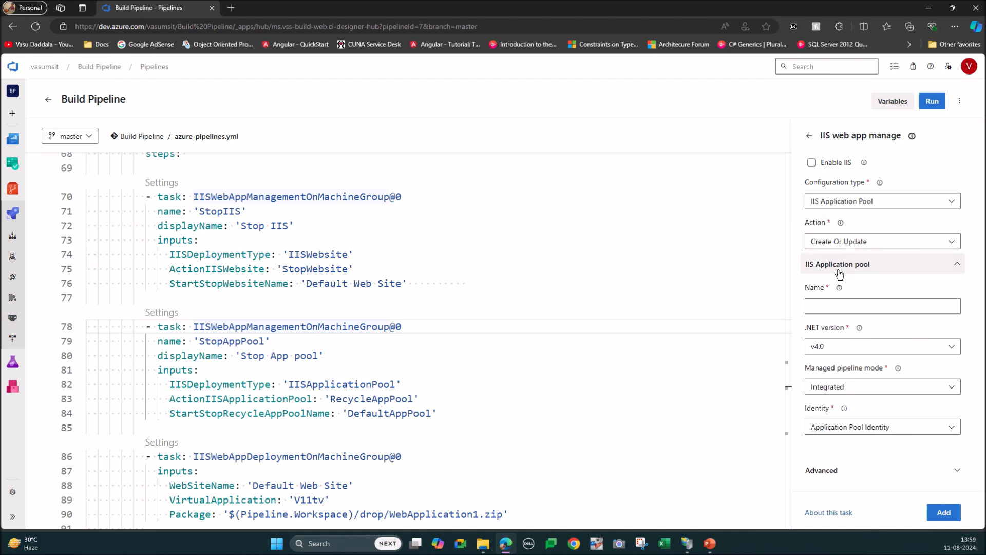
click(859, 249)
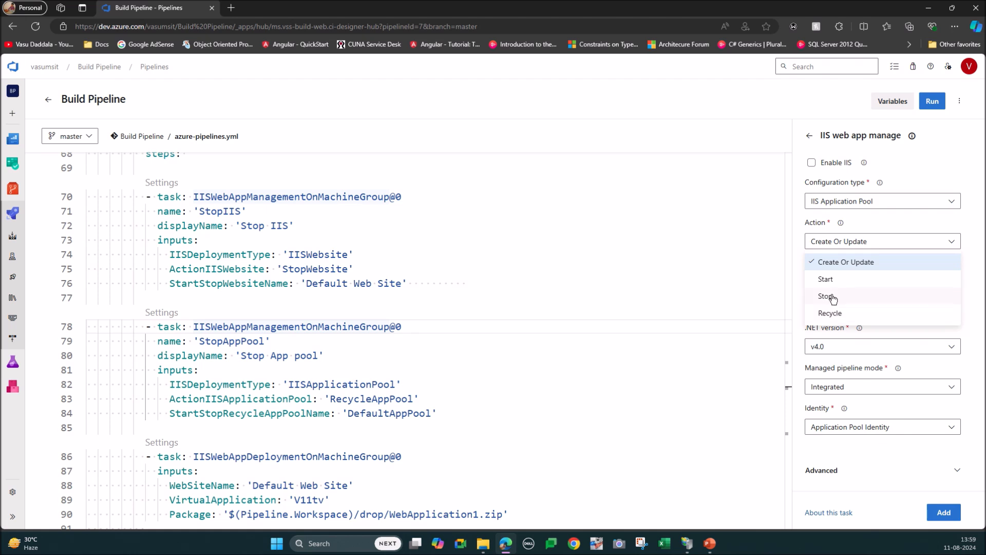
click(833, 297)
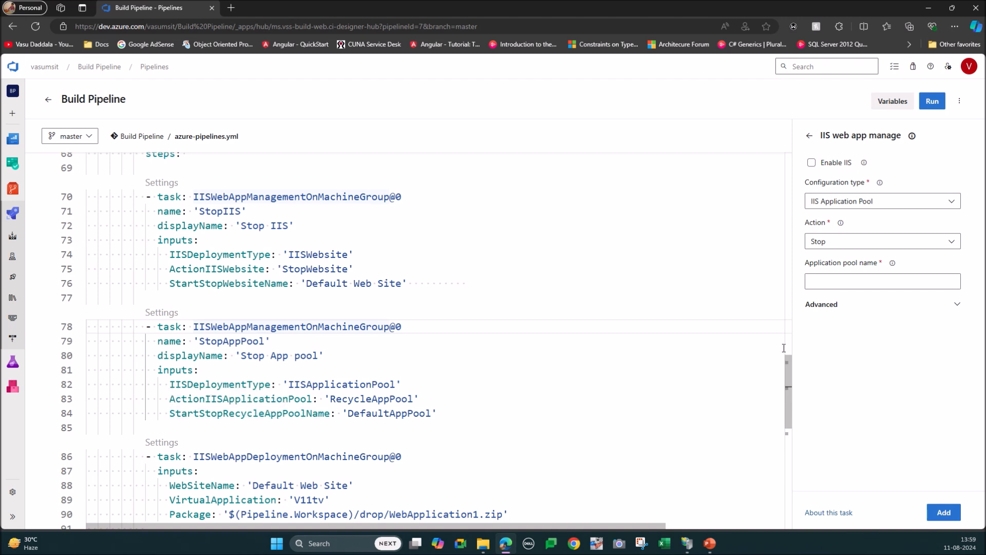
click(844, 248)
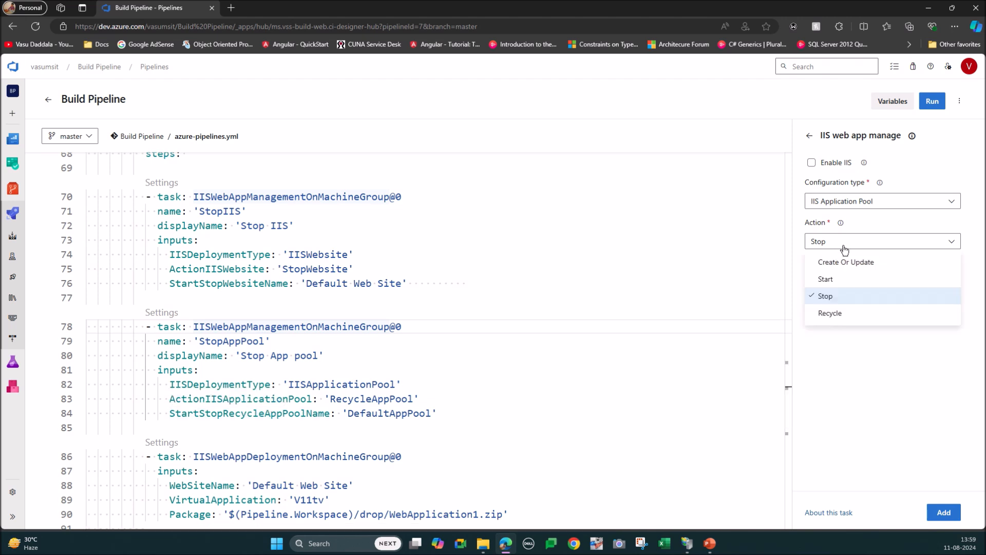
click(835, 314)
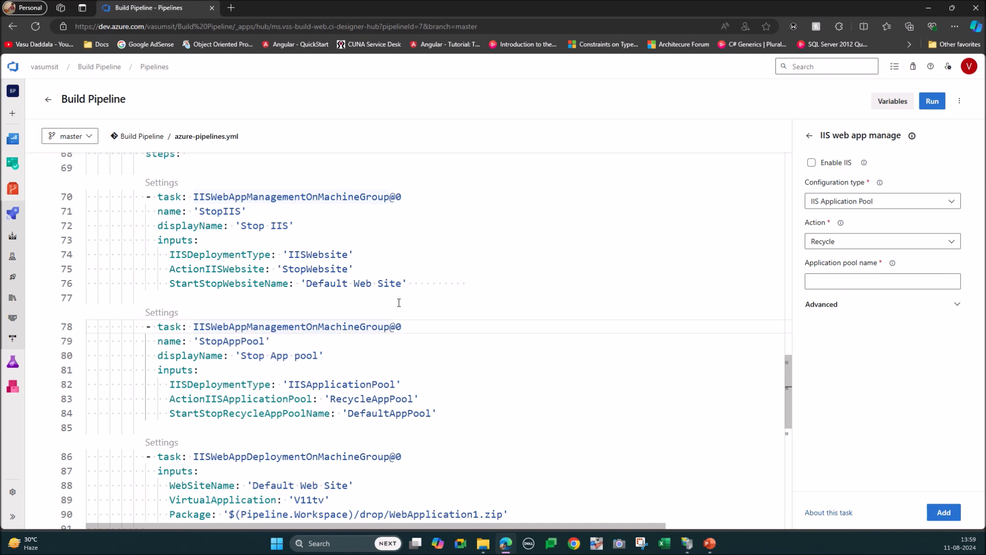
Step: Search the tasks for IIS, open IIS web app deploy and examine its Website Name and Virtual Application fields
scroll(399, 302, down, 1)
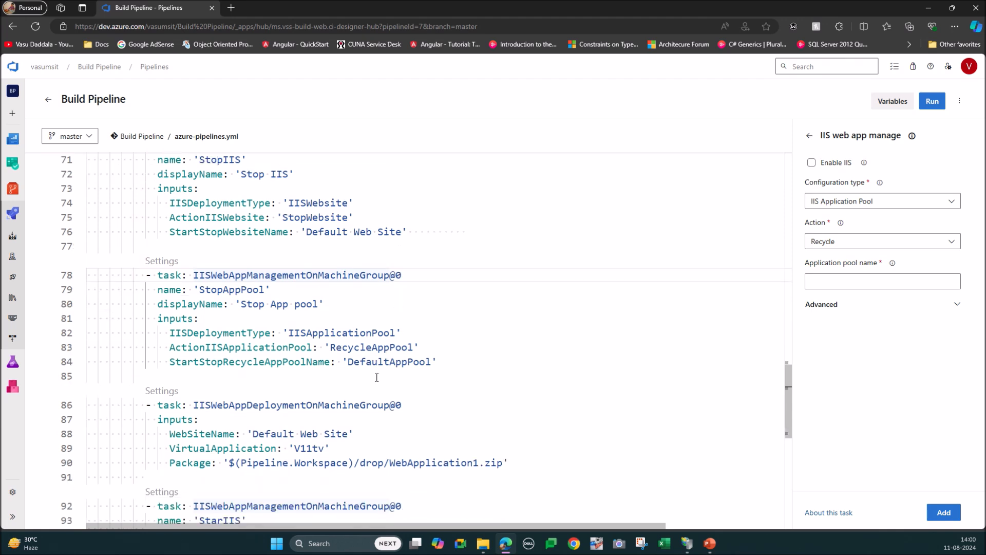
click(809, 136)
click(848, 162)
text(IIS)
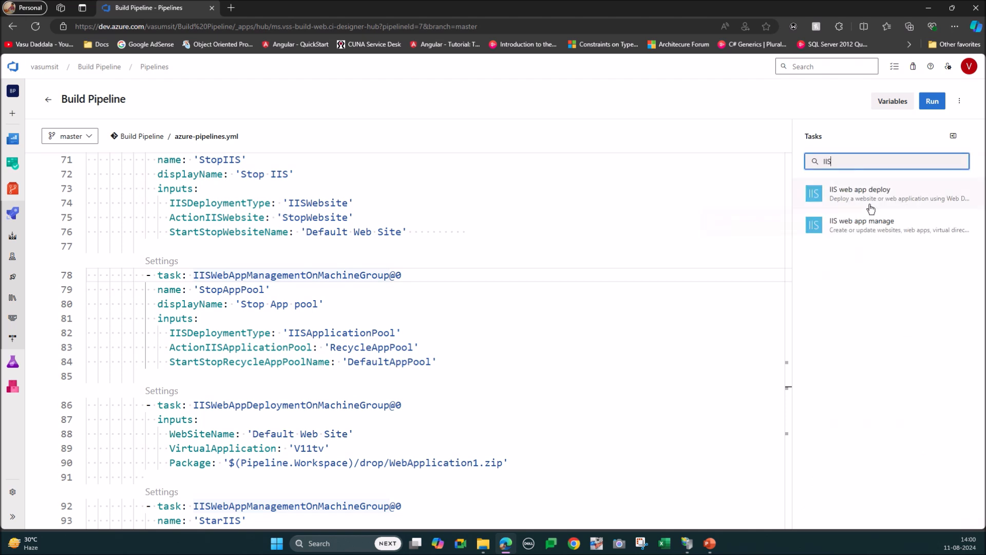
click(867, 203)
click(839, 180)
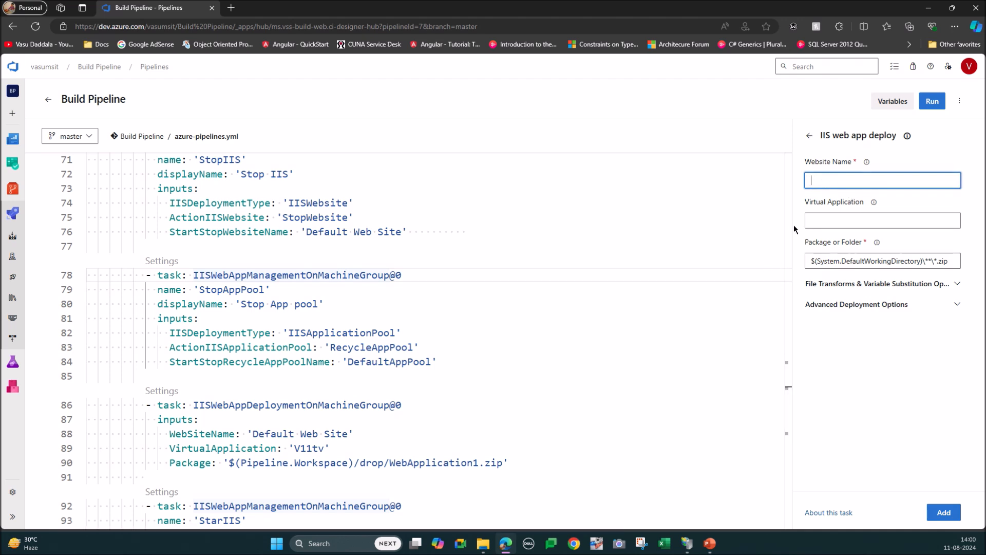
click(827, 216)
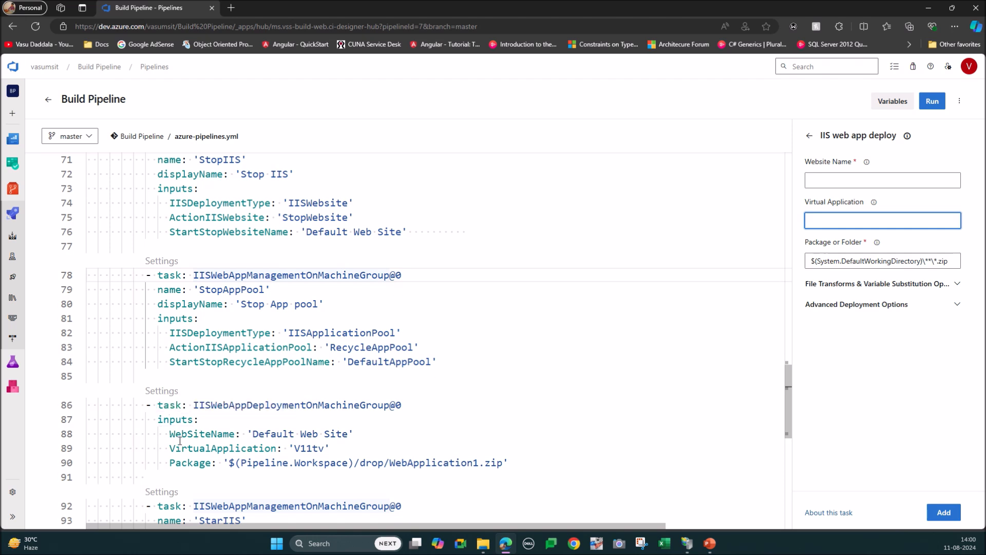
Step: Highlight the IISWebAppDeploymentOnMachineGroup task, including its V11tv virtual application and its Package path, to examine the deployment inputs
double_click(306, 447)
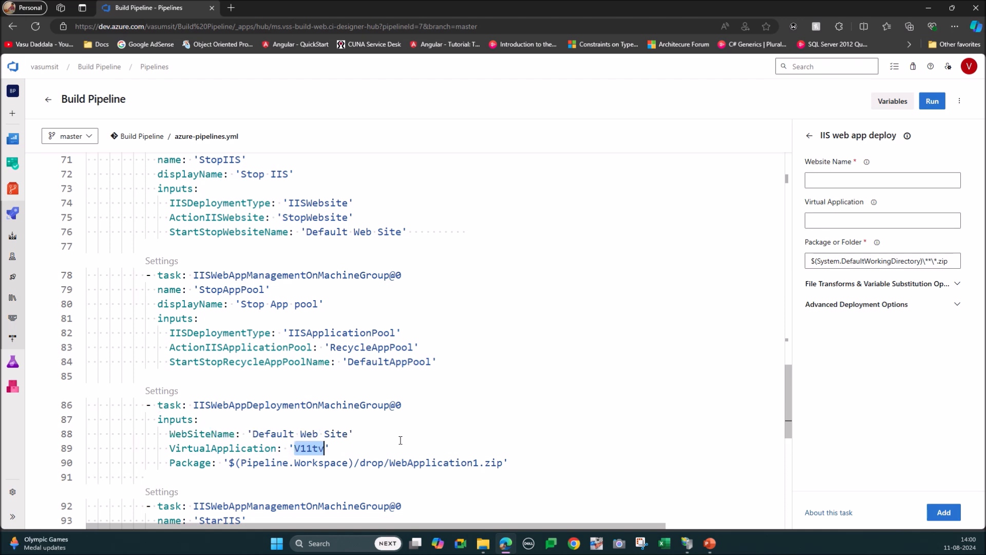
drag(146, 405, 324, 453)
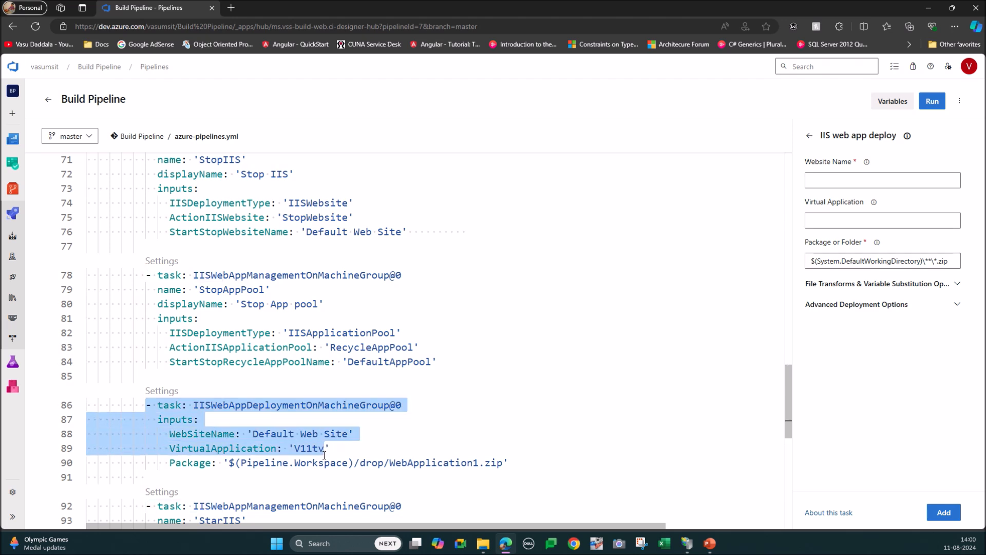
drag(324, 454, 534, 461)
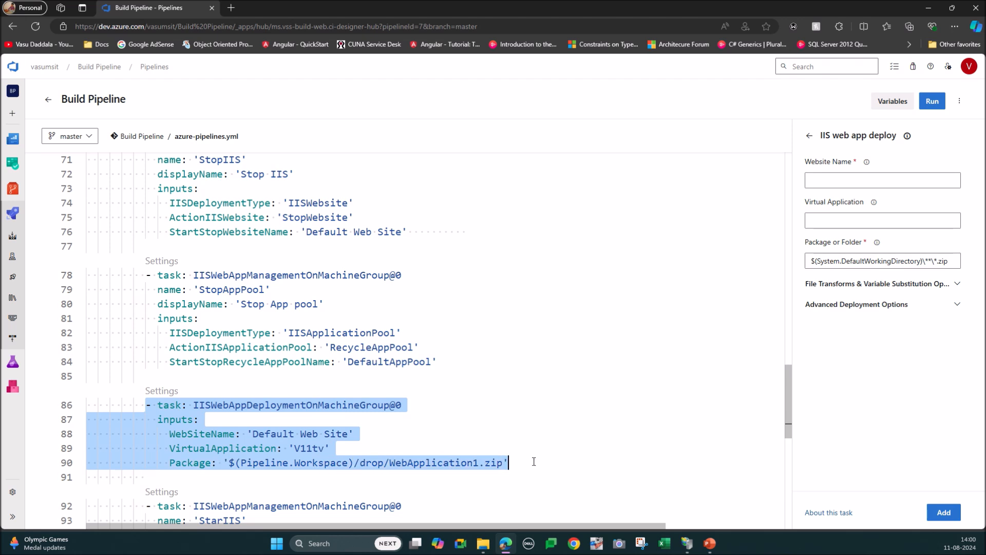
click(534, 461)
double_click(178, 463)
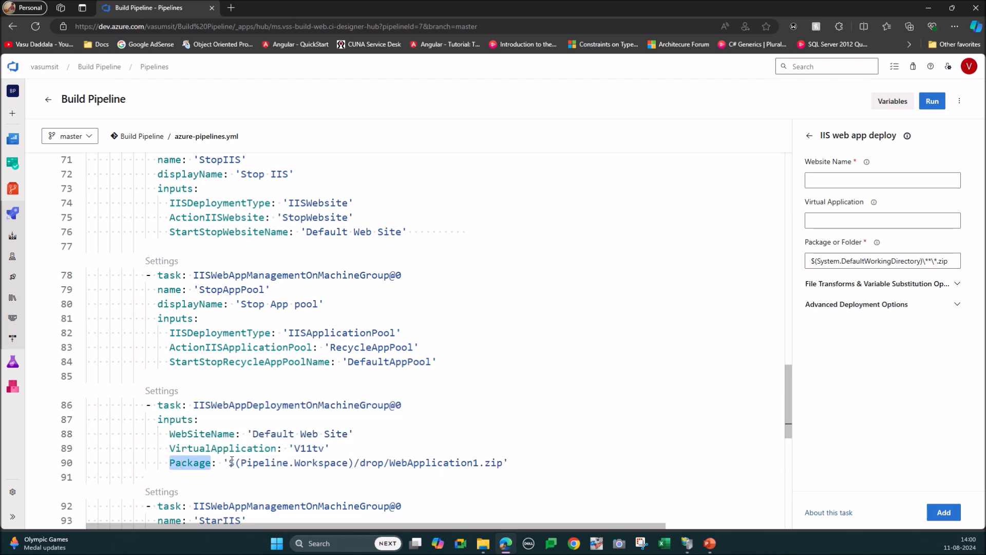
drag(229, 463, 503, 462)
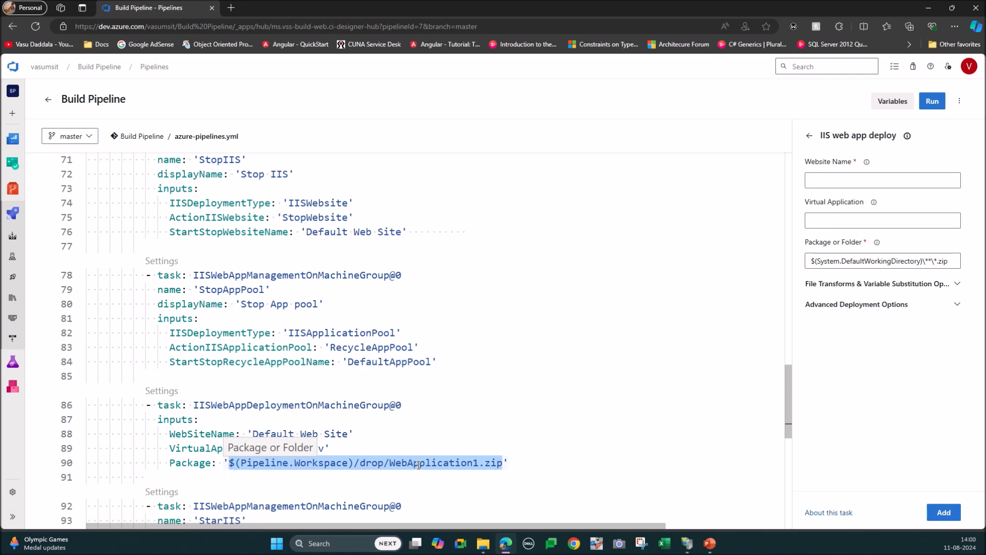
Step: Go back to the Build stage and highlight the publish step with the drop artifact
scroll(379, 463, up, 8)
scroll(379, 462, up, 4)
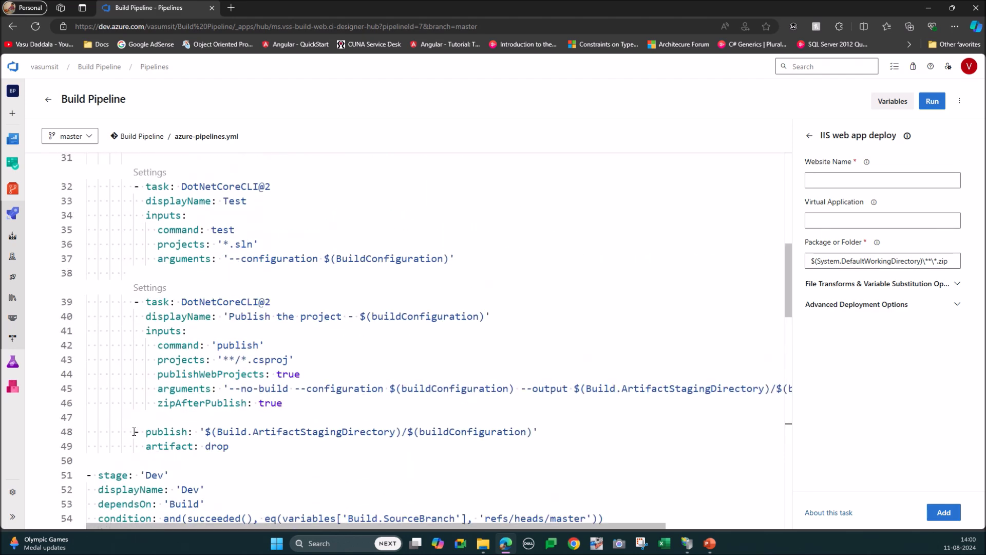
drag(134, 432, 229, 446)
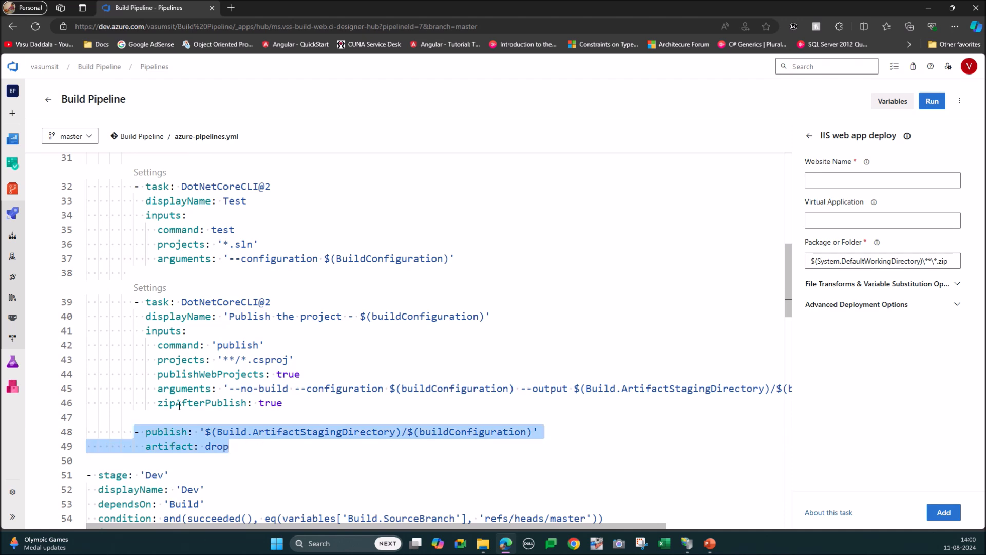
Step: Return to the IIS deployment task and highlight its WebApplication1.zip package path and its V11tv virtual application name
scroll(245, 440, down, 2)
scroll(246, 441, down, 10)
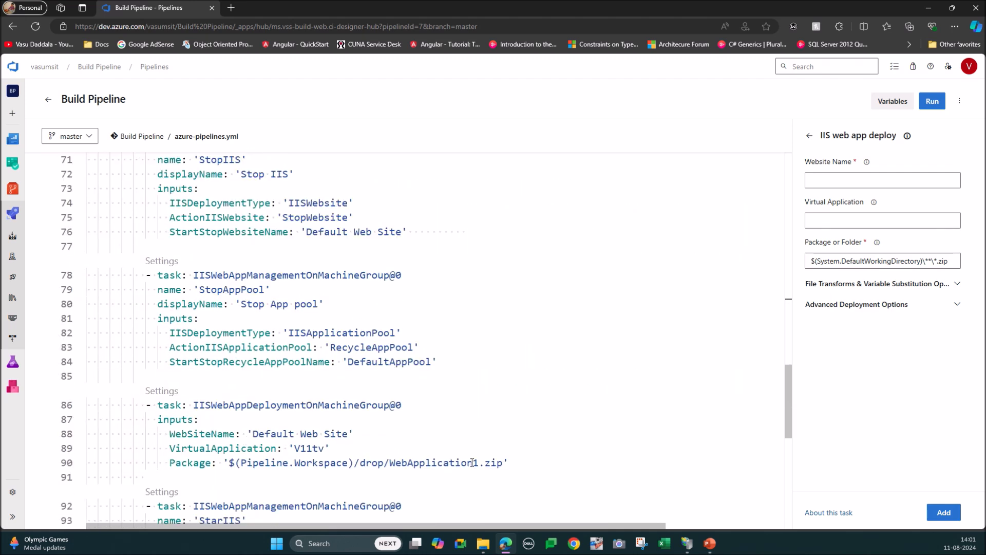
drag(509, 462, 223, 462)
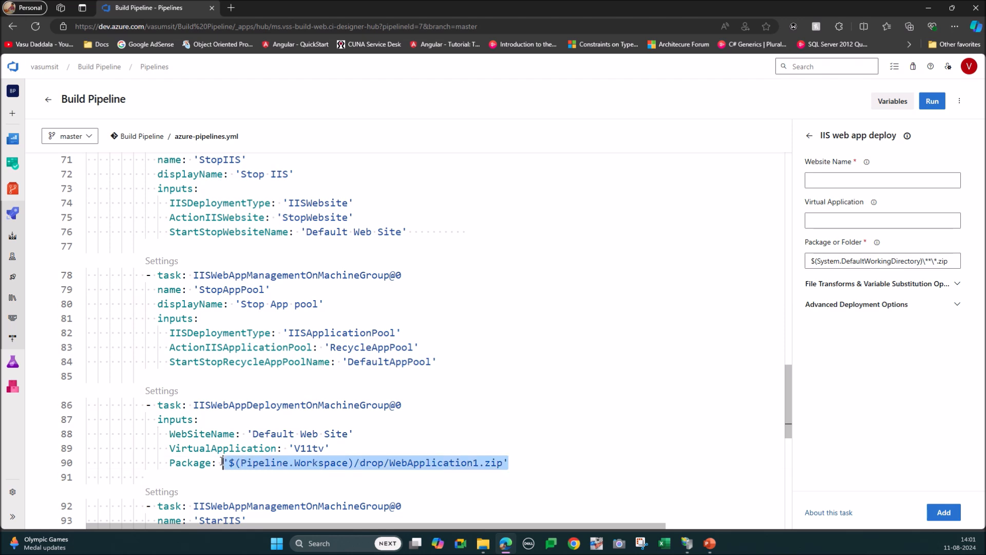
click(294, 448)
double_click(297, 448)
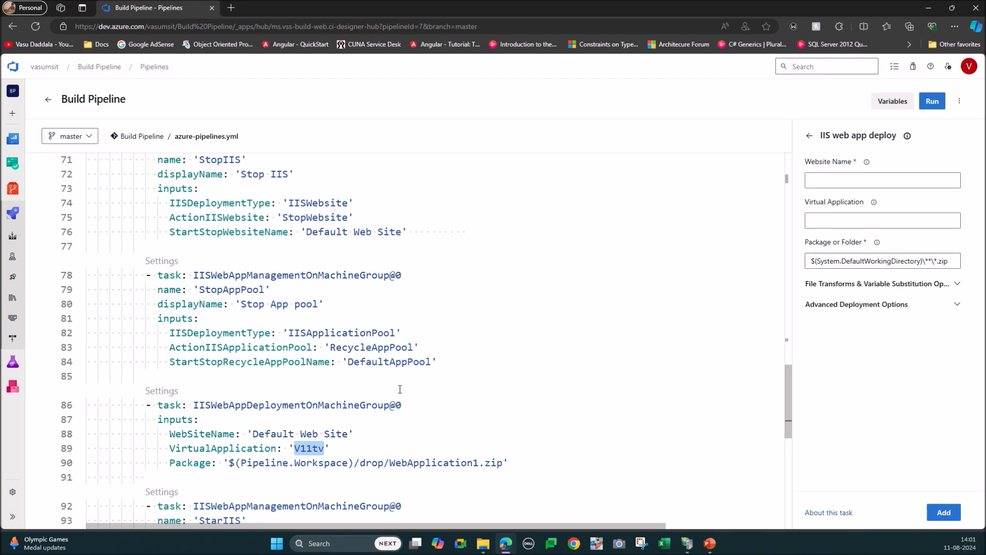
Step: Examine the StarIIS task that starts the Default Web Site, and review the Dev stage definition
scroll(400, 389, down, 3)
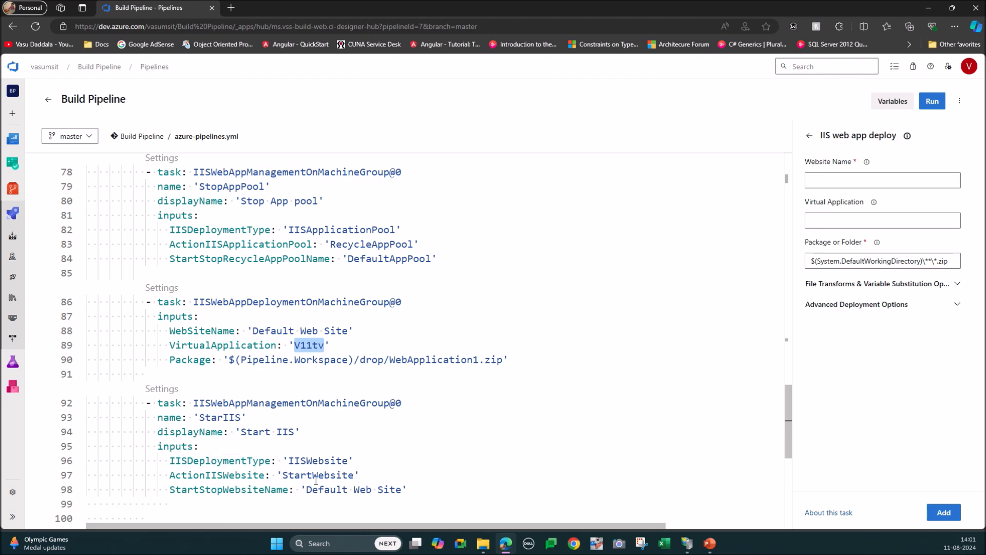
scroll(303, 414, up, 10)
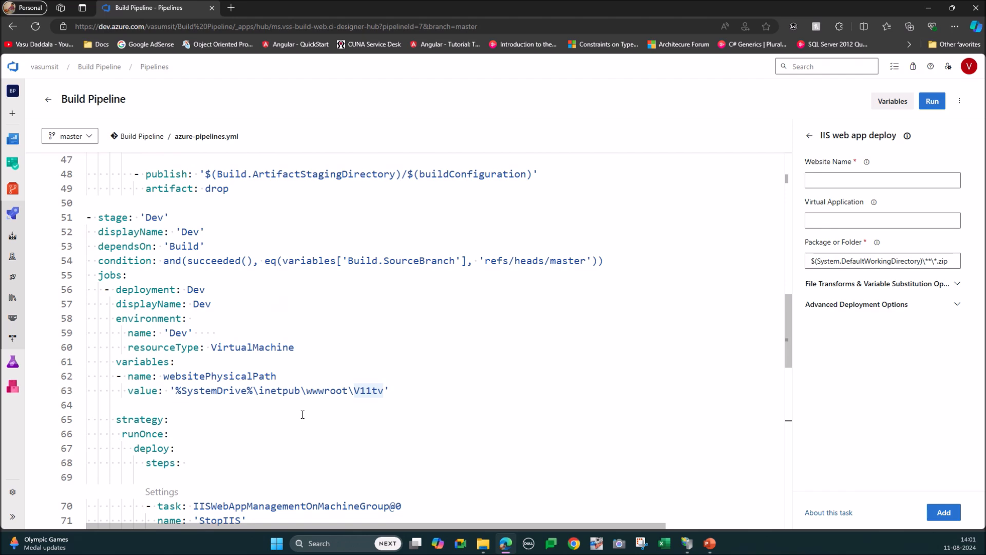
scroll(303, 415, up, 3)
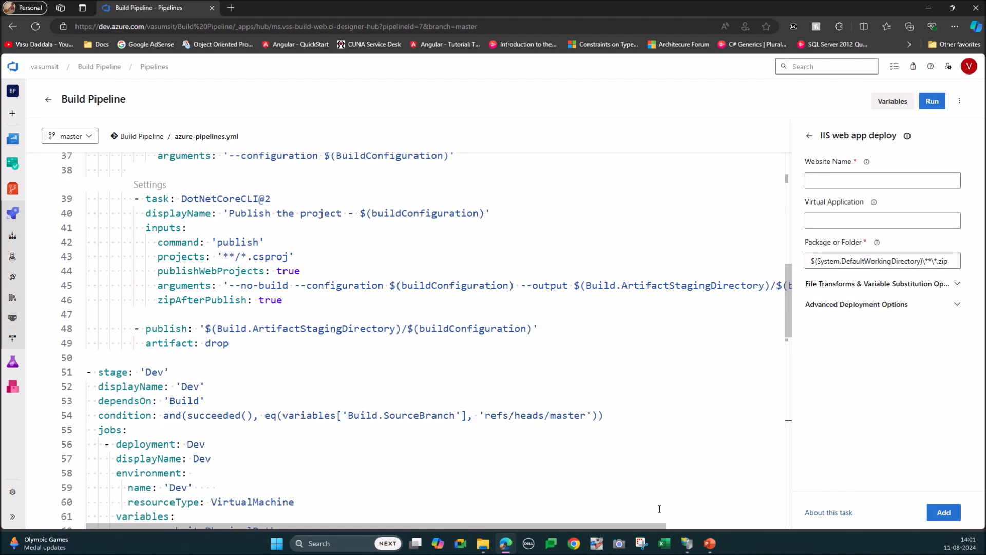
Step: Run the Build Pipeline manually on the master branch with the default advanced options
click(688, 545)
drag(337, 5, 355, 0)
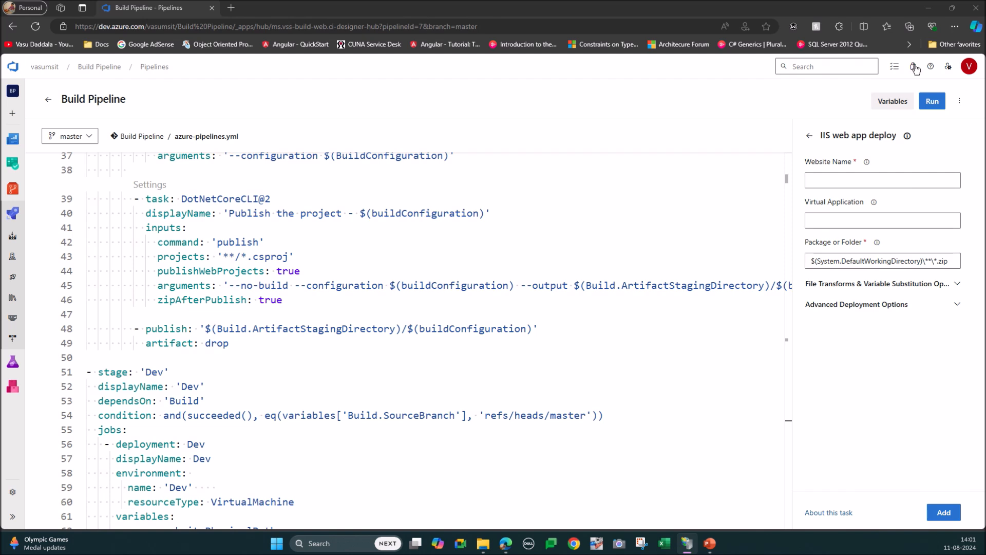
click(930, 103)
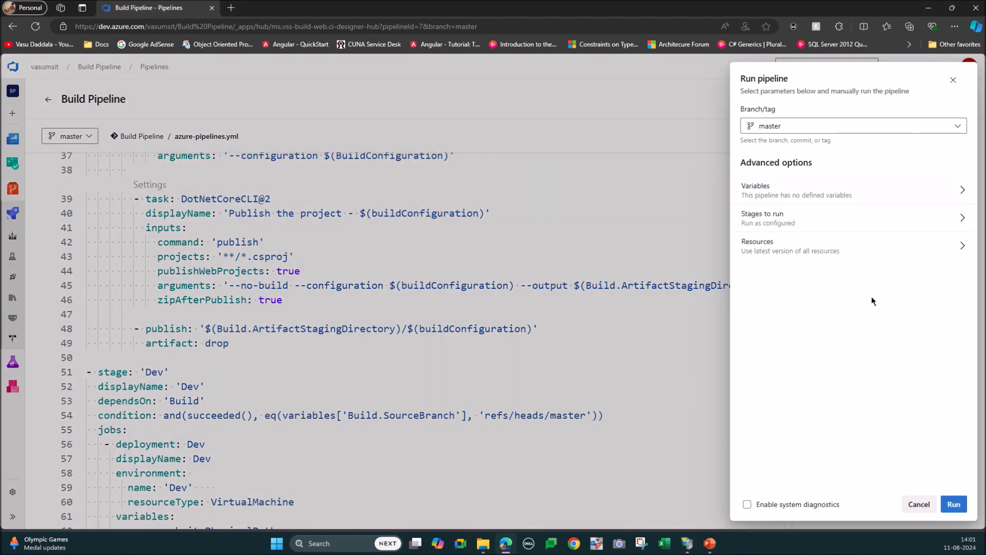
click(954, 505)
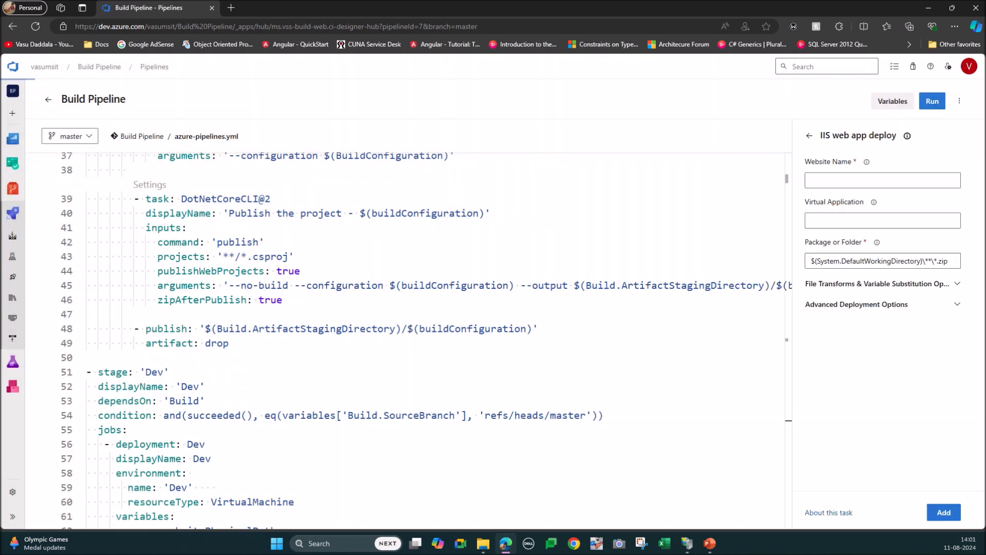
Step: Switch to IIS Manager, refresh the server connection and the Default Web Site, and select that site
key(alt+Tab)
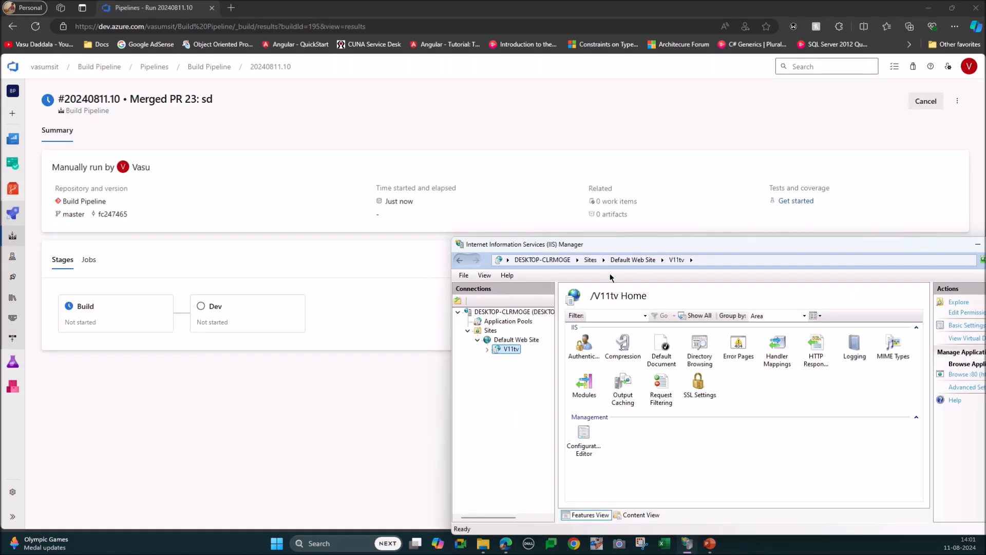
drag(672, 245, 432, 282)
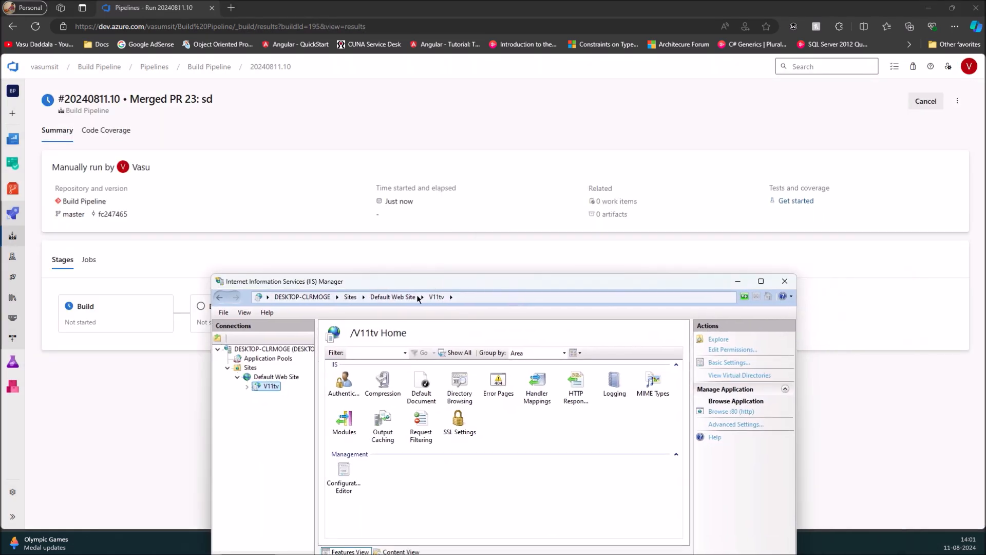
right_click(263, 349)
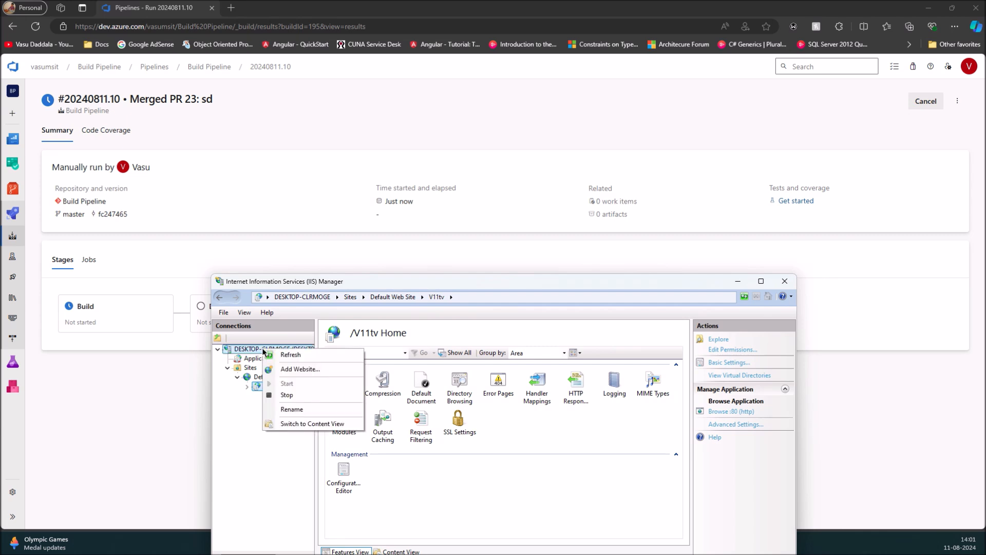
click(289, 355)
click(227, 368)
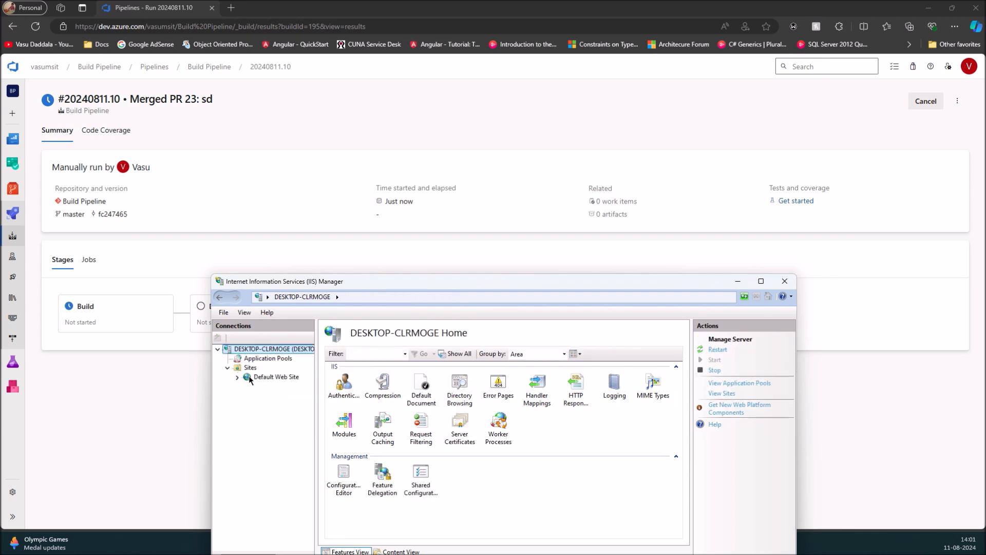
click(237, 377)
right_click(269, 380)
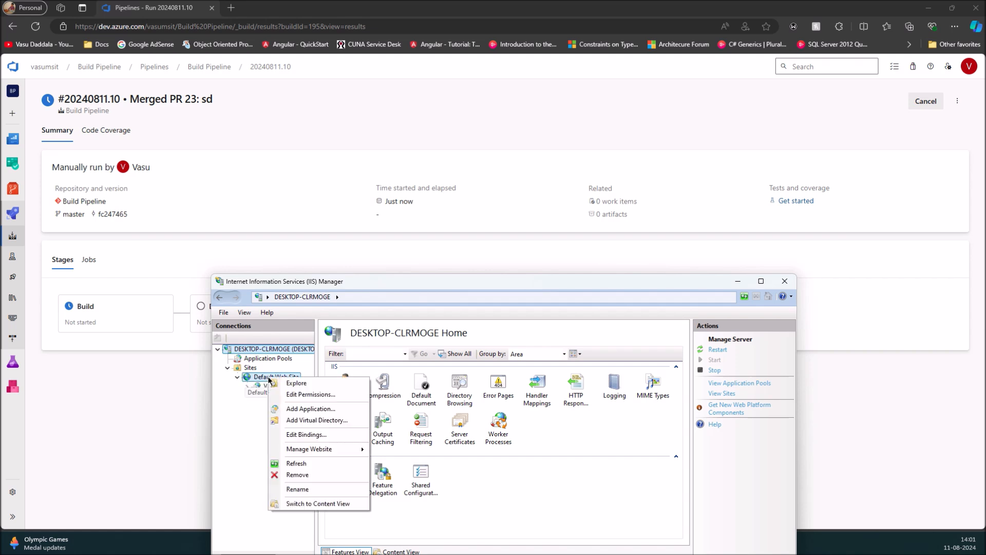
click(303, 461)
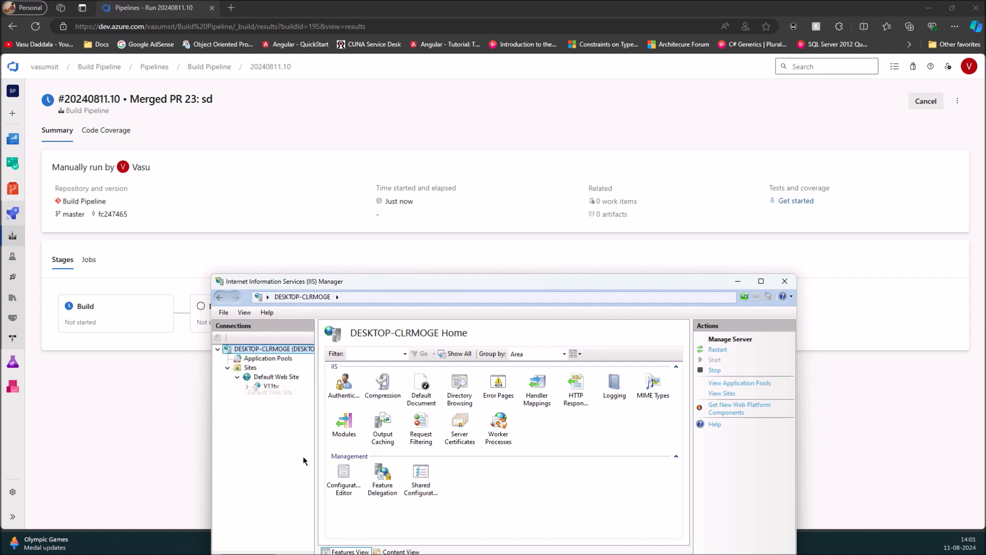
click(268, 378)
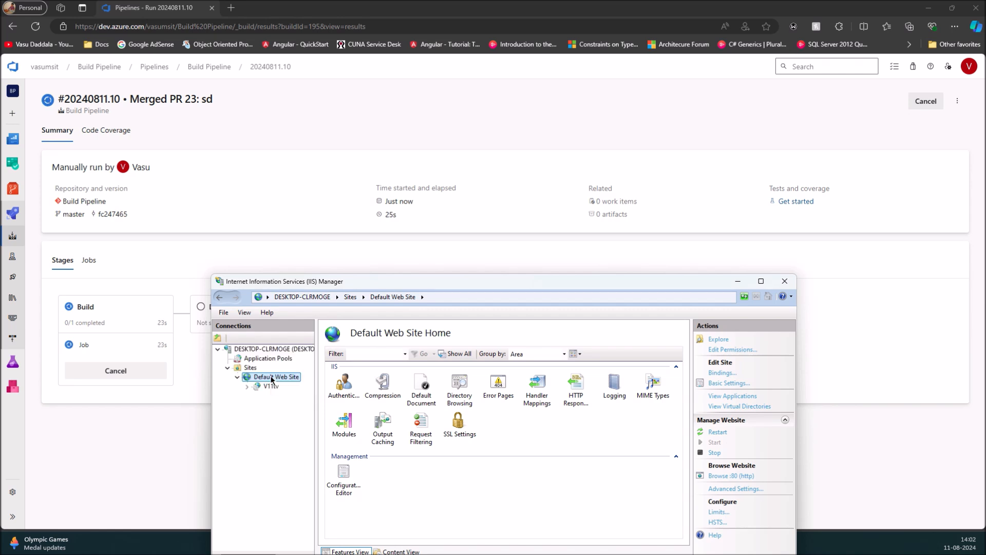
Step: Browse the deployed V11tv application under Default Web Site from IIS Manager in the web browser
drag(391, 281, 605, 208)
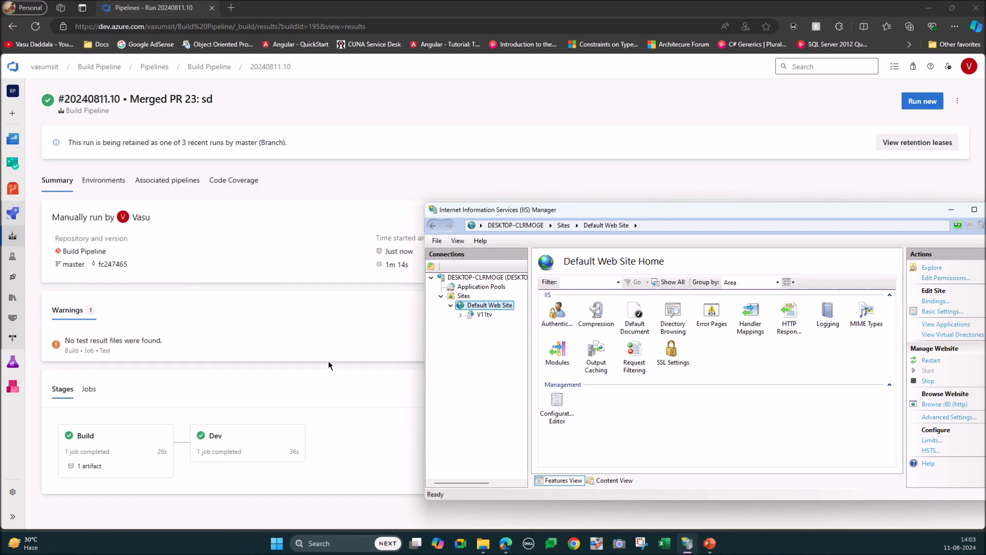
click(484, 314)
click(947, 340)
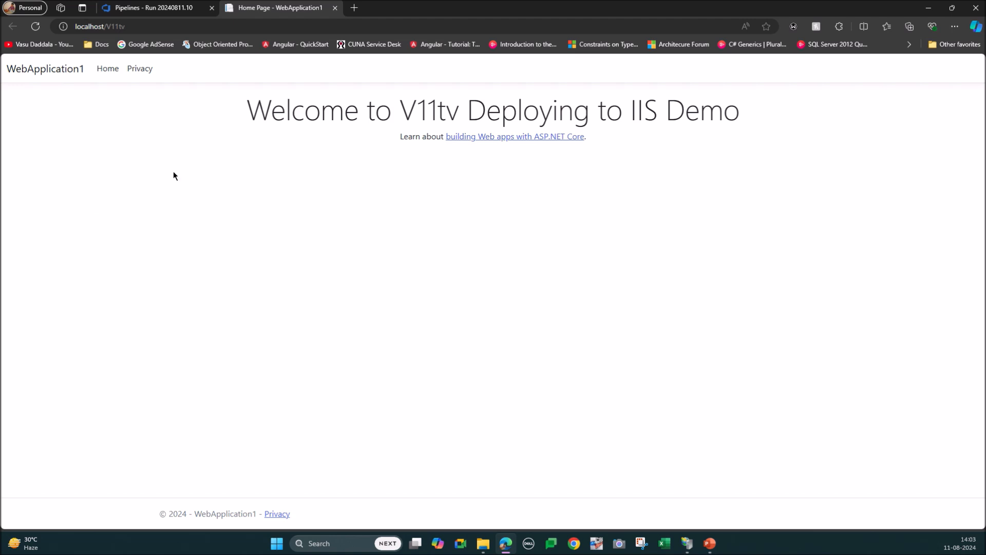
Step: Launch Visual Studio 2022 and open the recent solution WebApplication1.sln from C:\Git\Build Pipeline
click(322, 544)
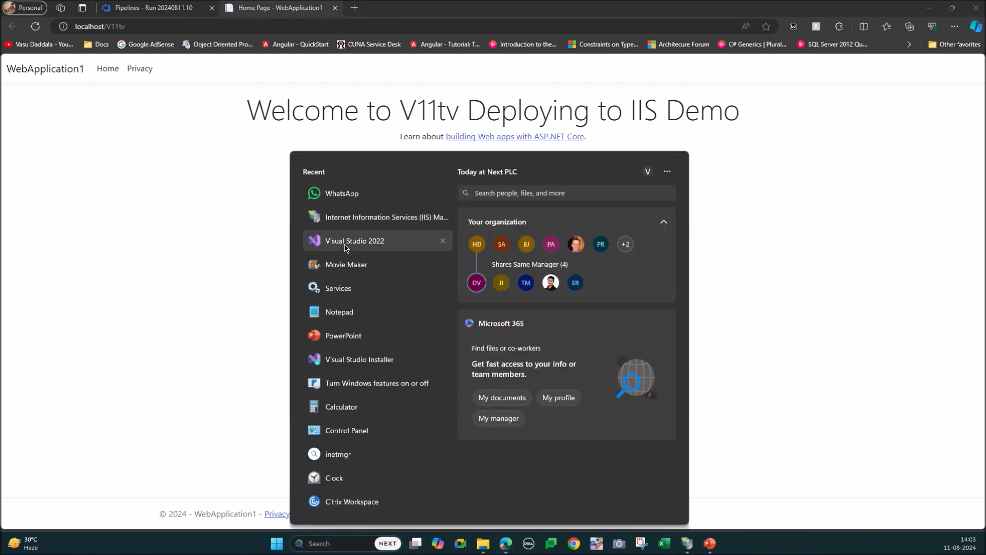
click(345, 241)
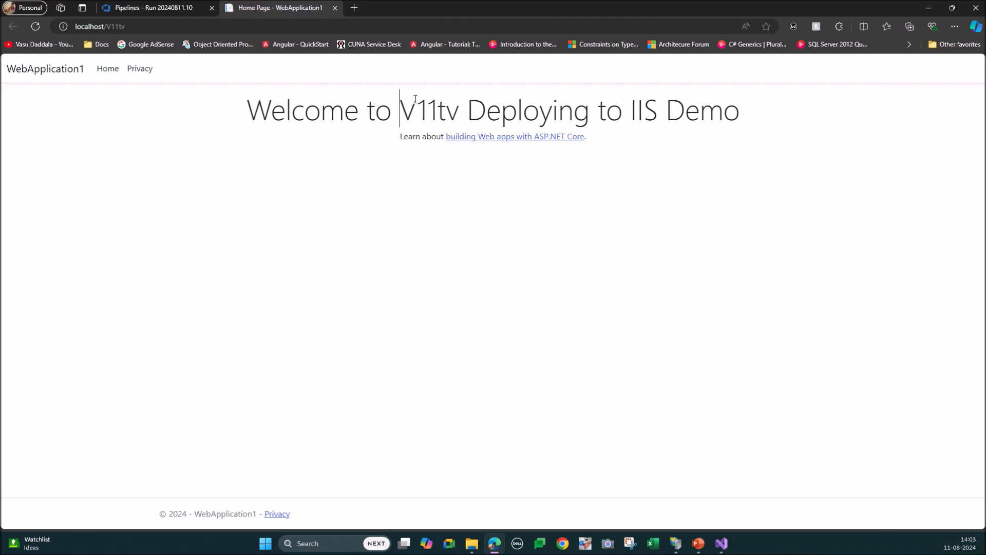
click(722, 543)
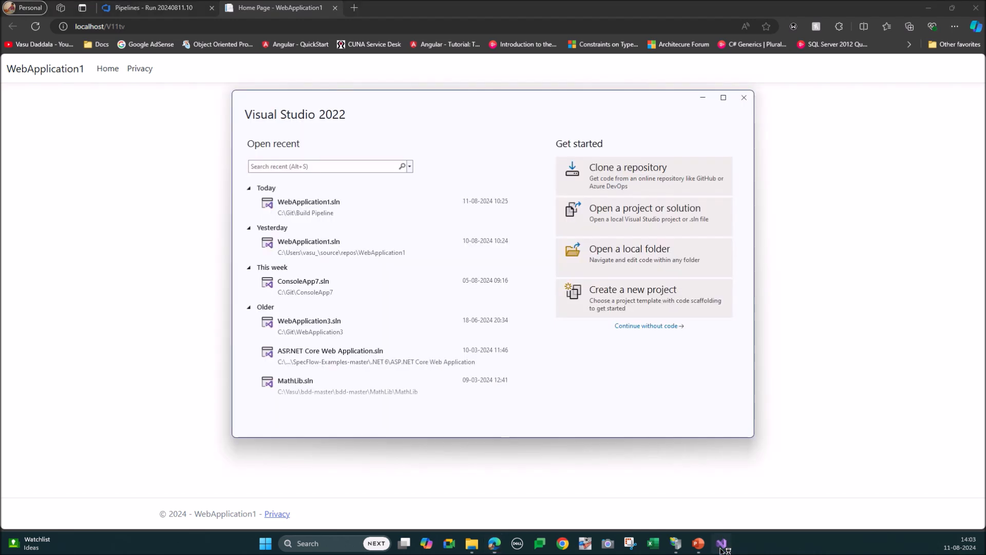
click(380, 213)
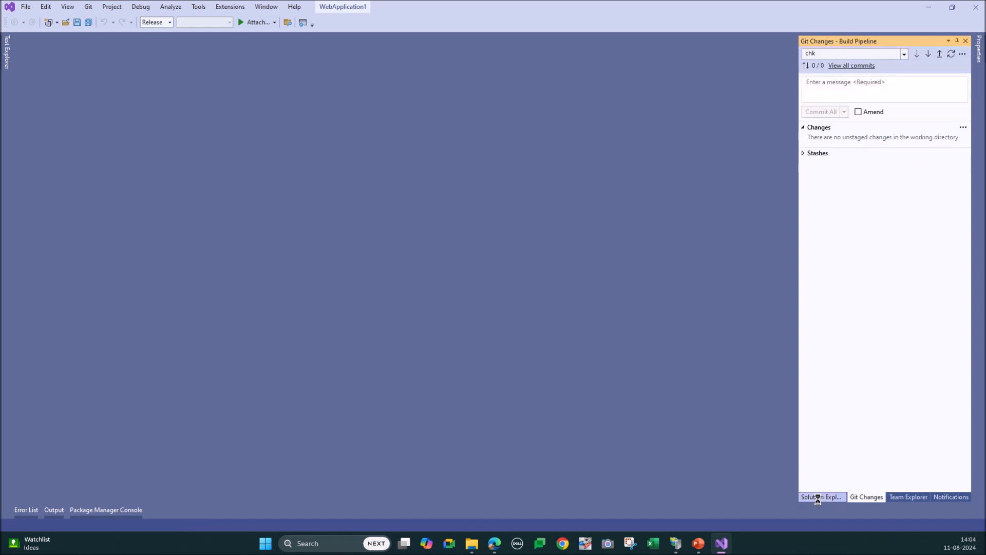
Step: Open Index.cshtml from the Views > Home folder of the WebApplication1 project and dismiss the feedback survey
click(820, 498)
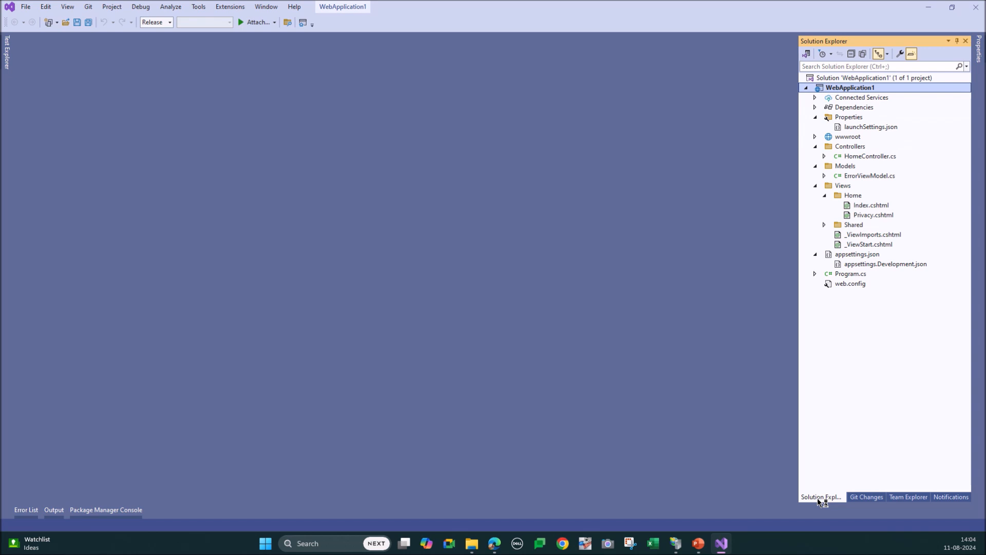
click(873, 205)
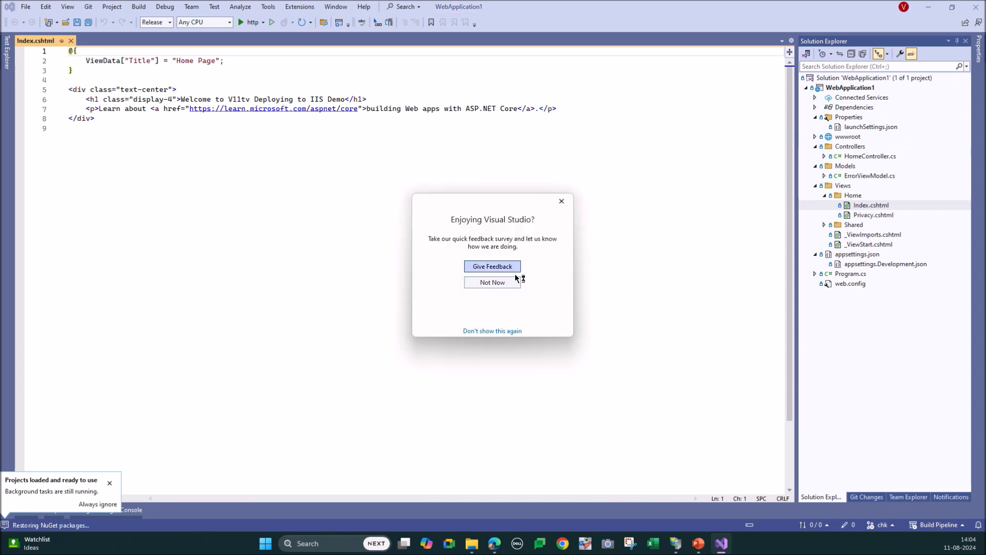
click(493, 283)
Step: Break the h1 heading so that V11tv starts a new line, and build the solution
click(229, 99)
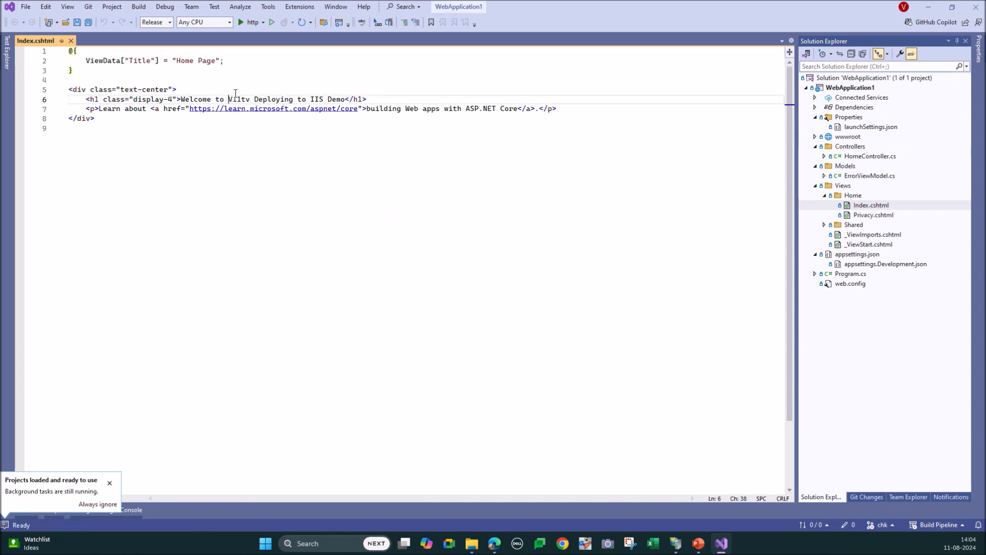
key(Return)
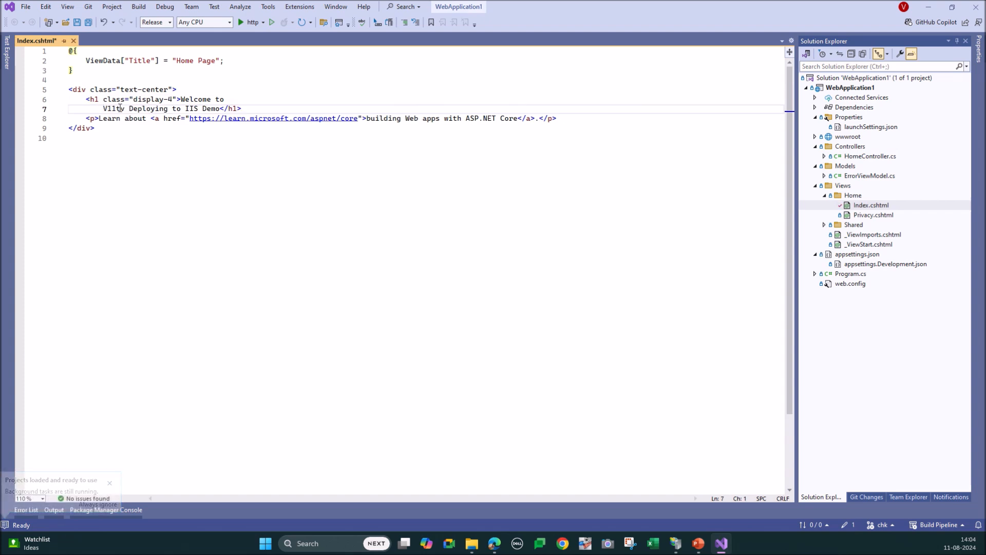
drag(103, 108, 126, 109)
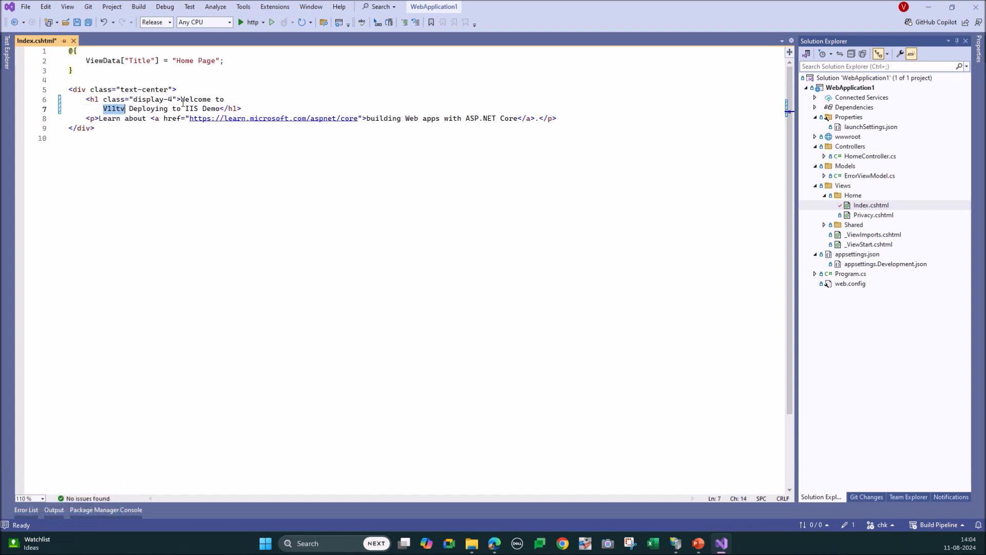
key(ctrl+shift+b)
Step: Make V11tv bold in the h1 heading by wrapping it in <b> and </b> tags
click(104, 120)
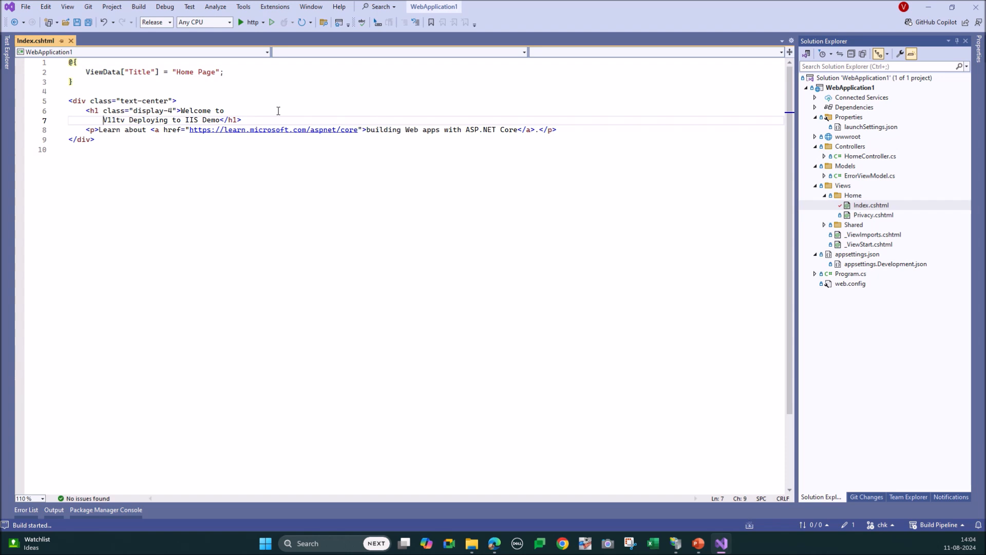
text(M)
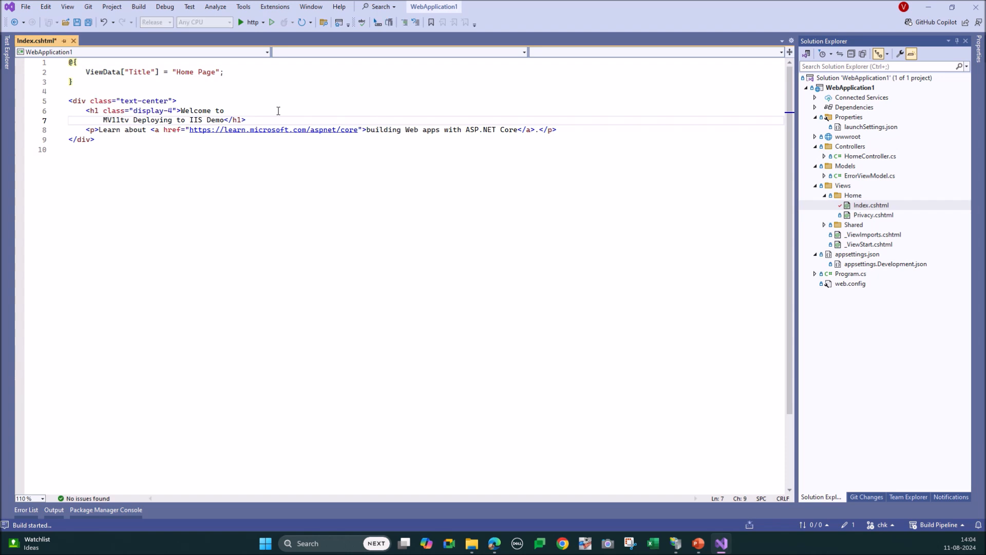
key(BackSpace)
text(<b)
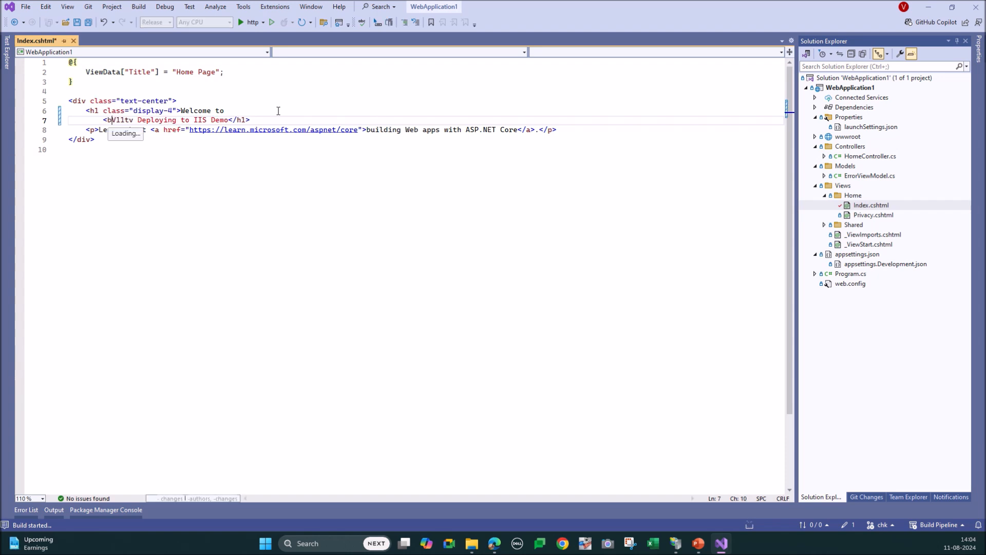
text(>)
key(shift+Right)
key(shift+Right)
key(shift+Right)
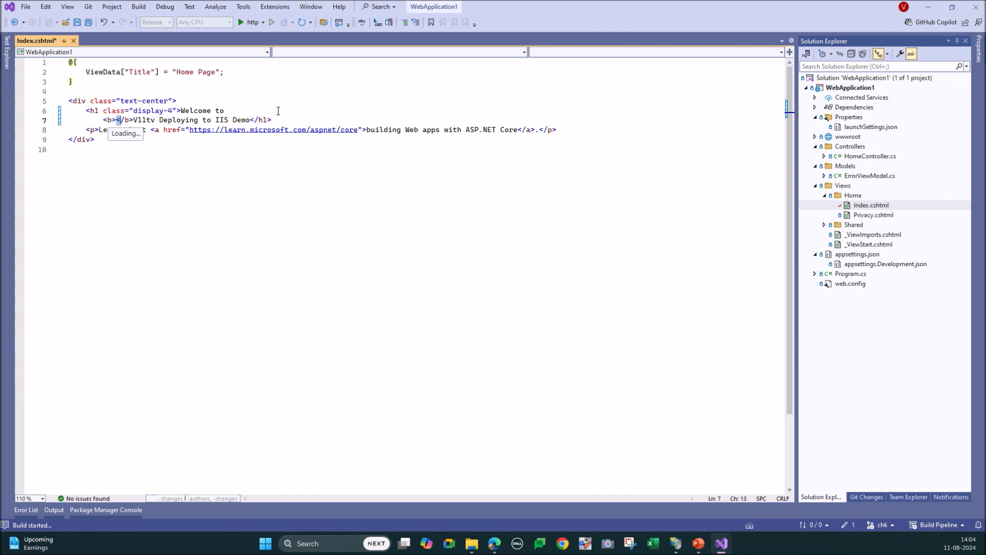
key(Delete)
key(Right)
key(Right)
text(</b>)
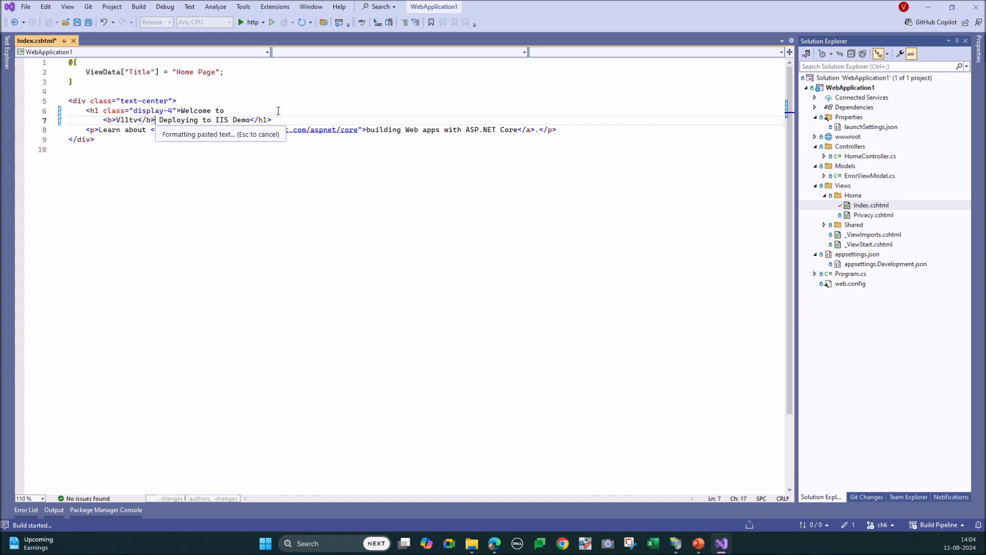
Step: Replace the word Demo in the heading with "using CI/CD" and save Index.cshtml
click(252, 120)
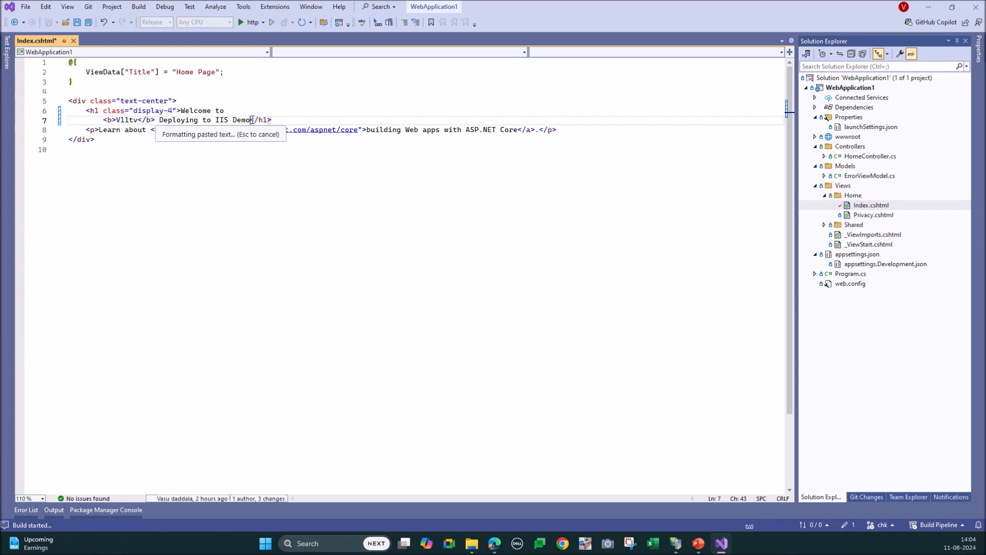
double_click(241, 120)
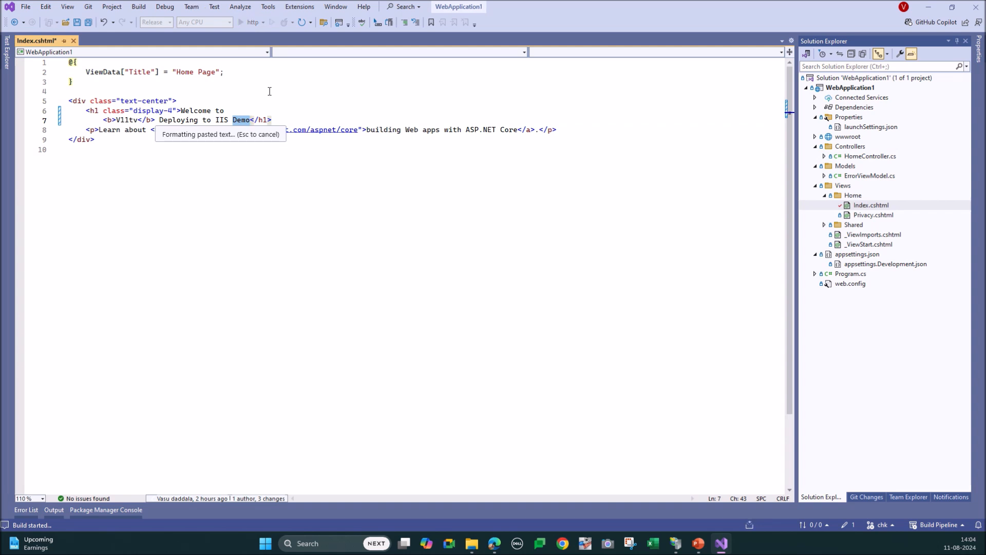
text(using CI)
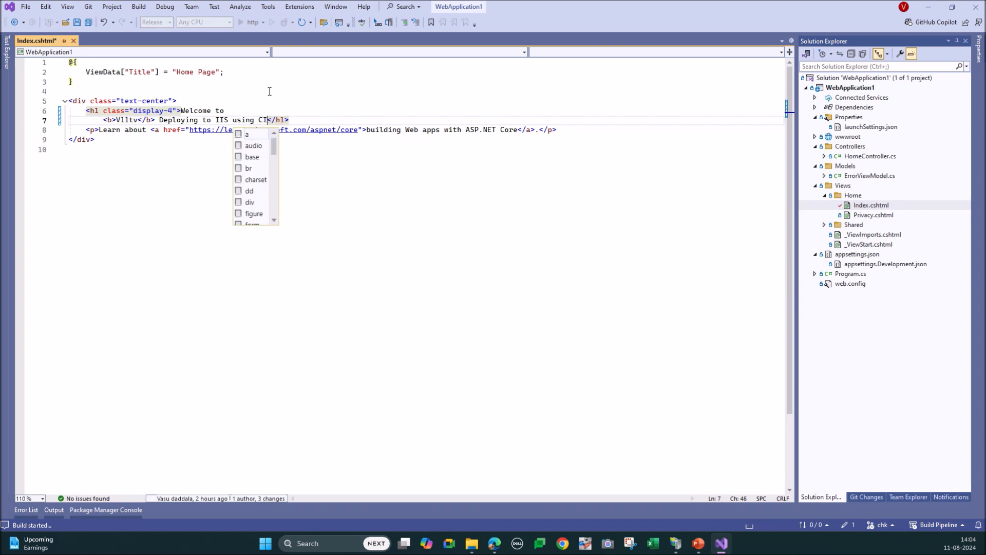
text(/CD)
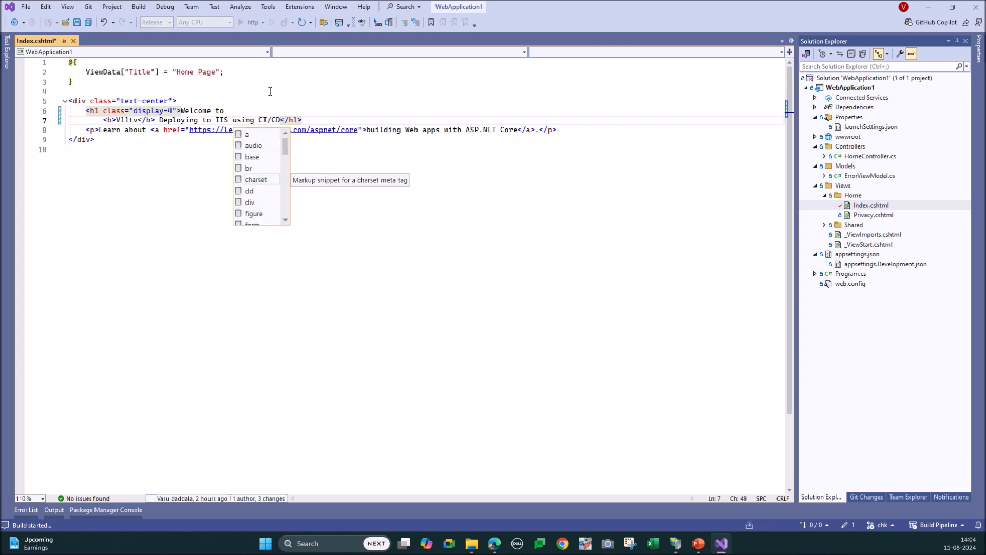
key(ctrl+s)
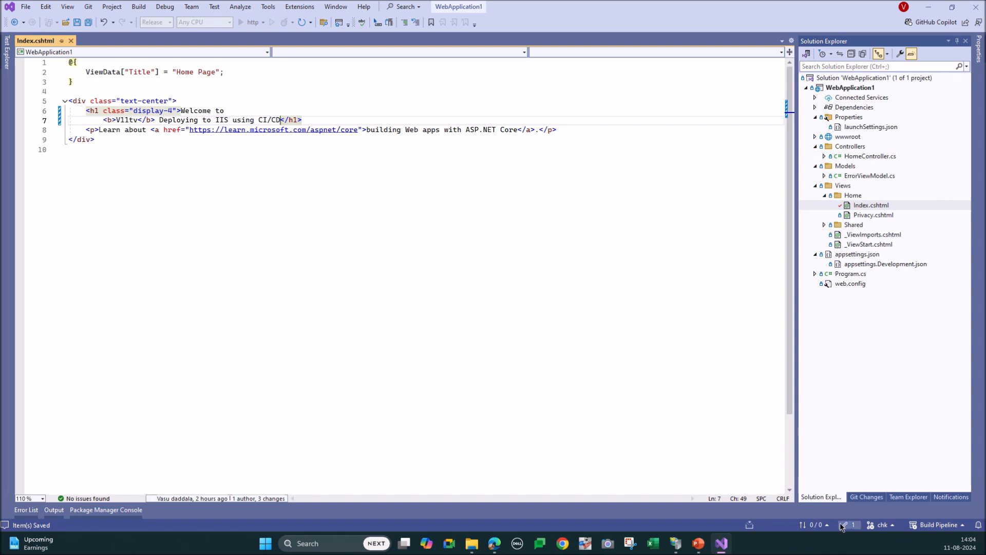
Step: Stage the modified Index.cshtml on the chk branch, then commit it with the message "added" and push
click(842, 527)
click(856, 181)
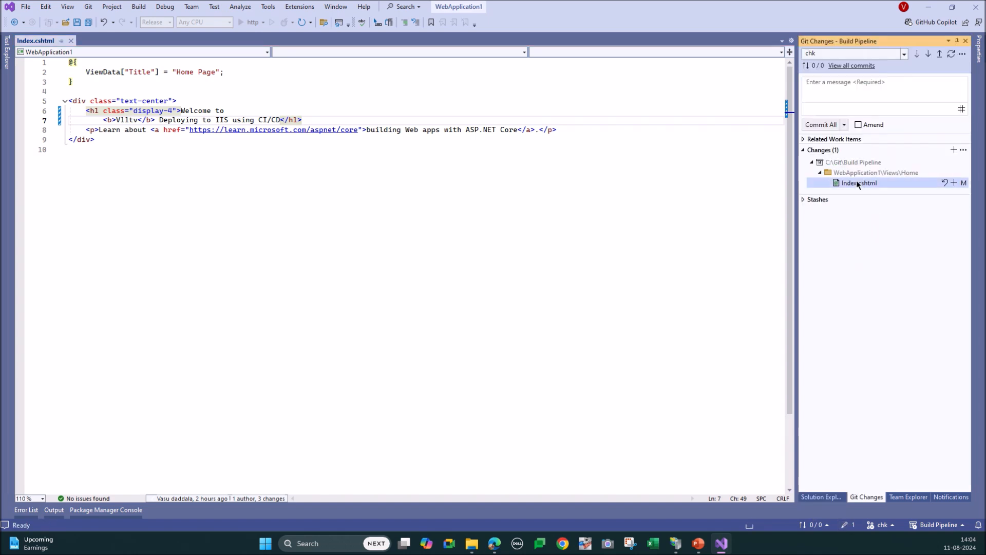
right_click(856, 180)
click(876, 202)
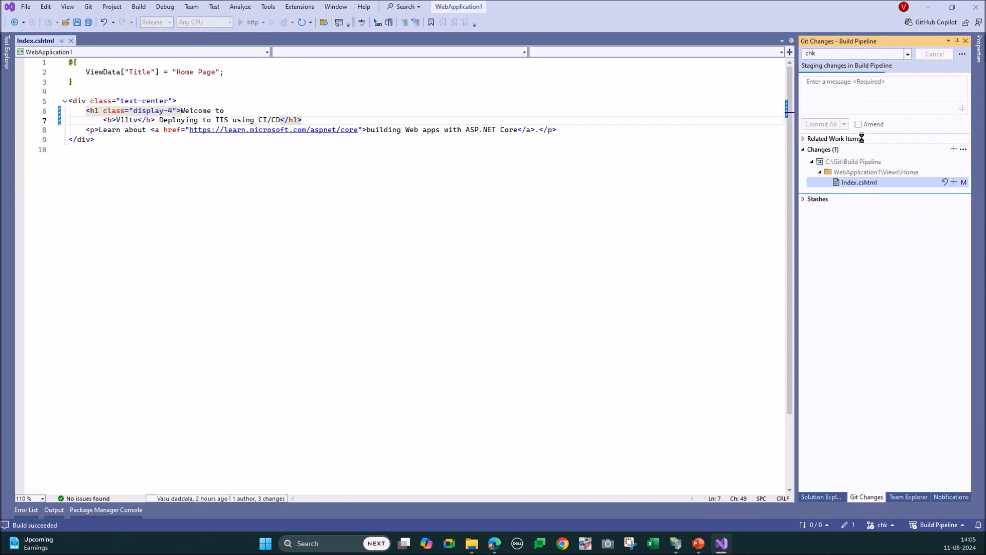
text(added)
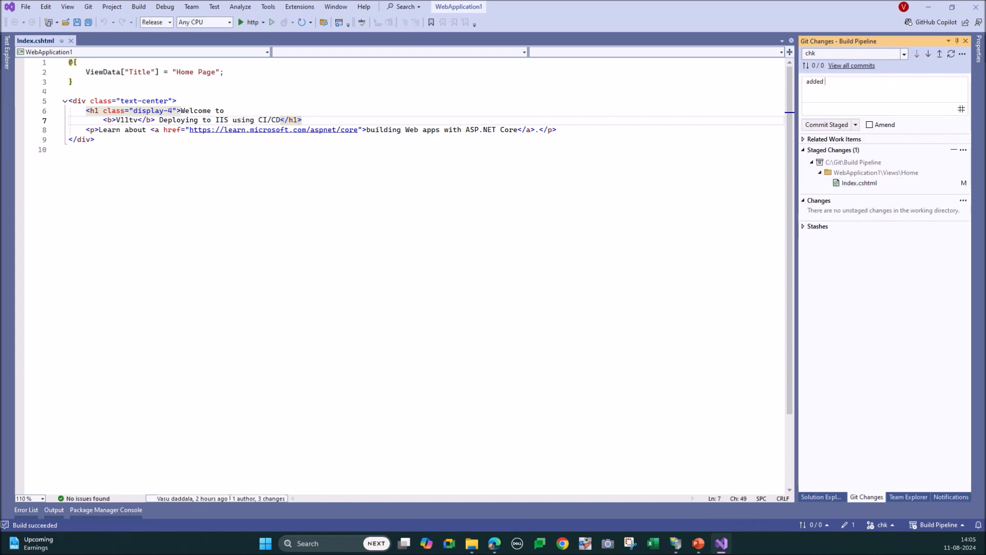
click(856, 124)
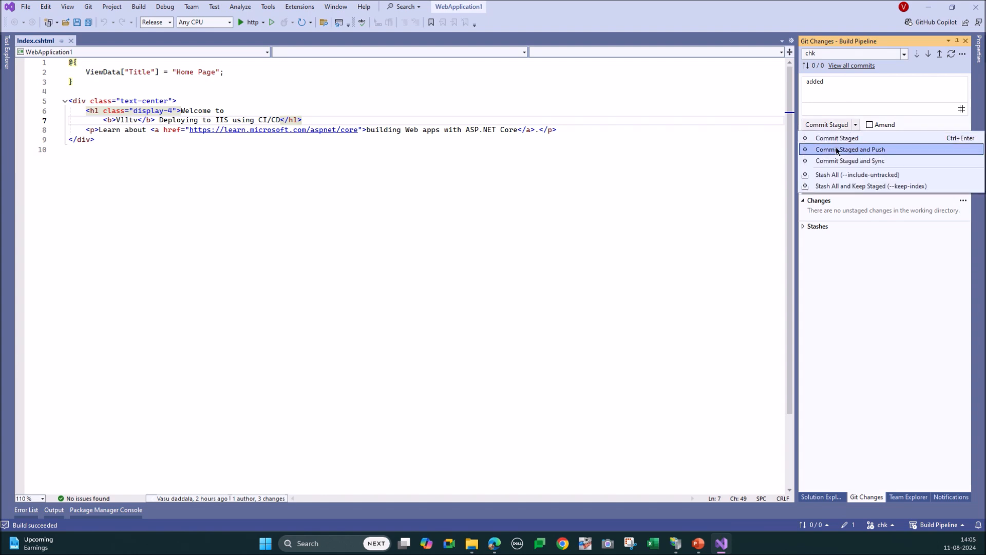
click(837, 150)
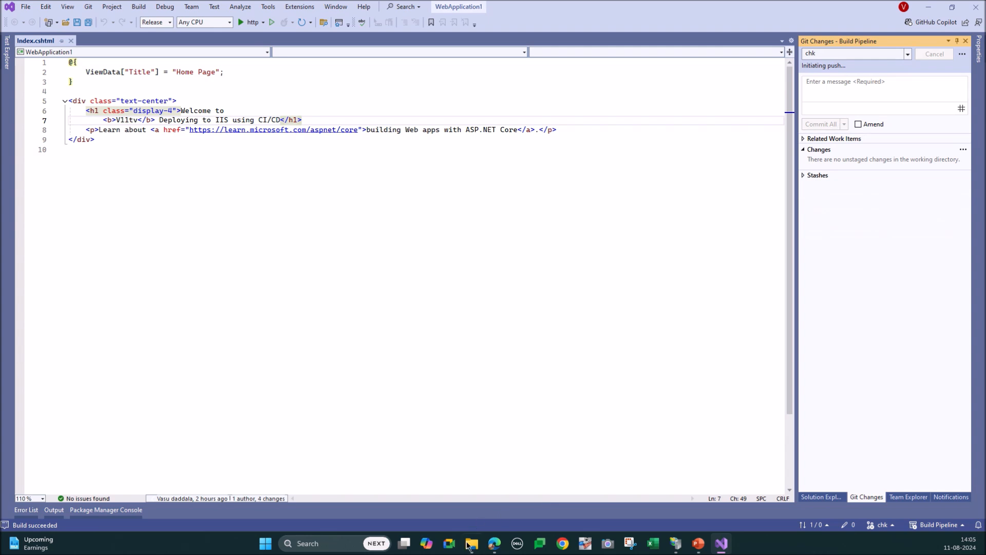
Step: Switch to Azure DevOps in the browser, start a pull request from chk into master, and review its changed files
click(495, 543)
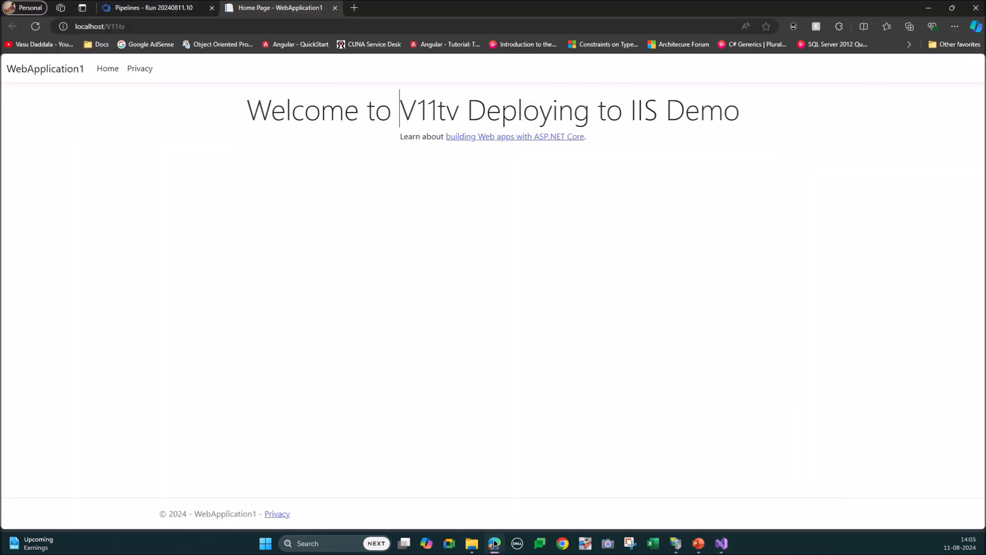
click(144, 7)
mouse_move(16, 192)
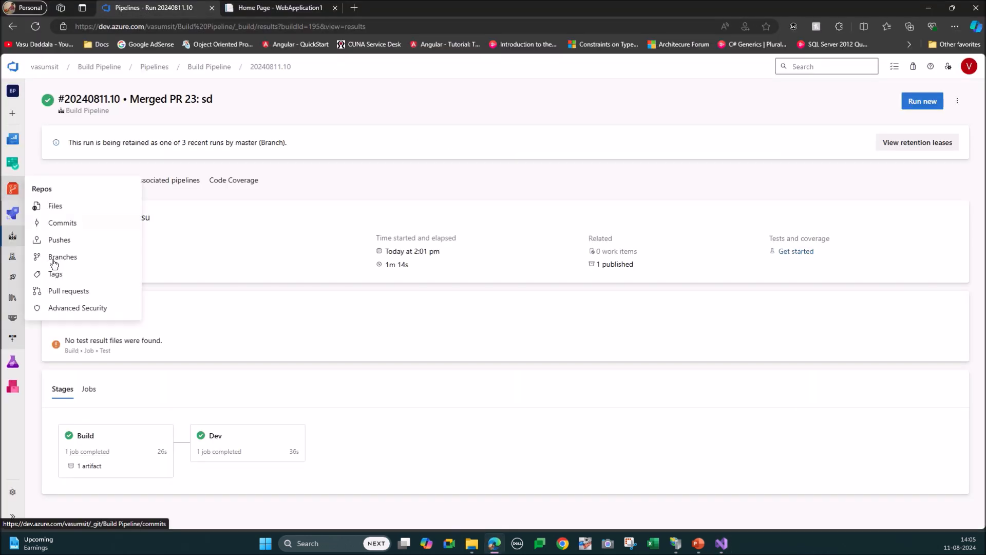
click(59, 289)
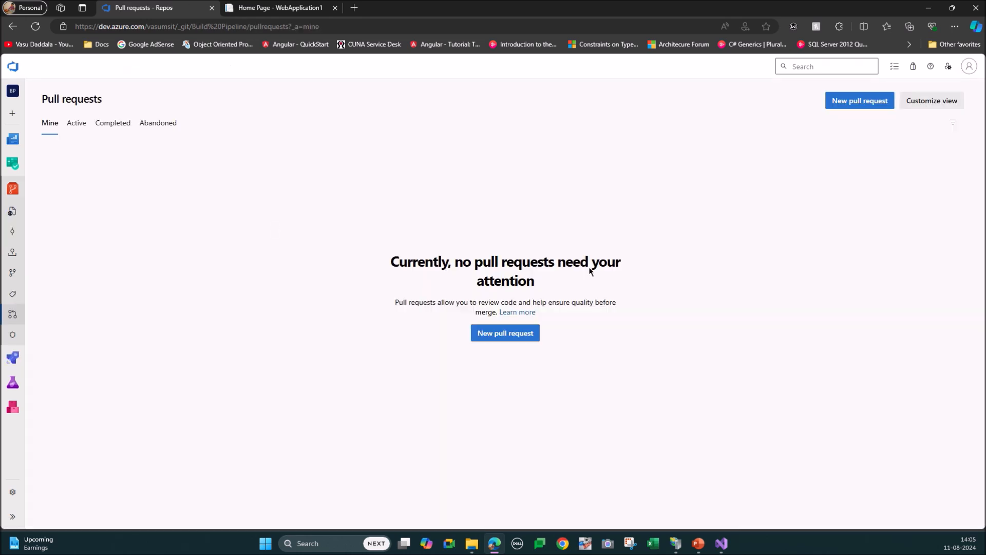
click(887, 169)
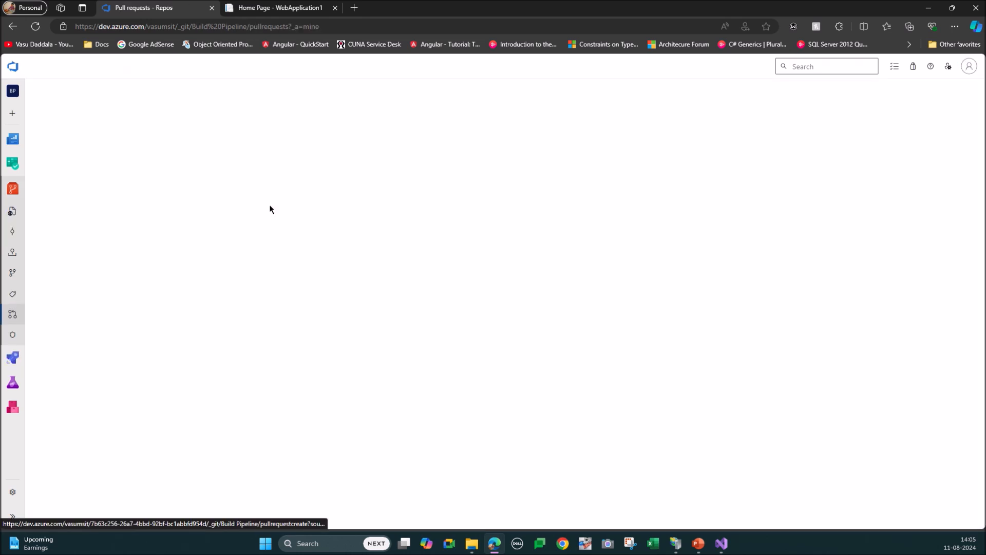
click(89, 142)
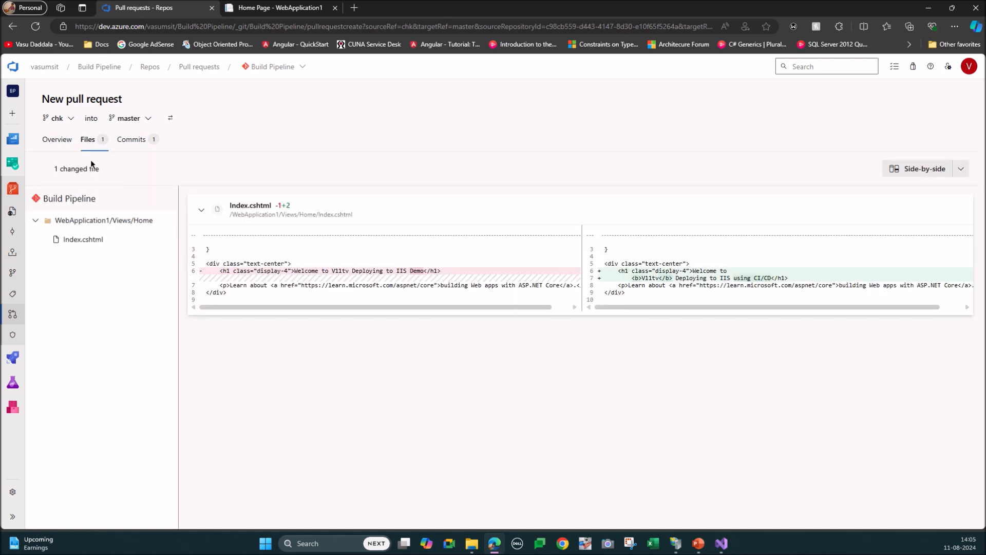
Step: Create the pull request from chk into master and complete it with the Merge (no fast forward) type
click(59, 140)
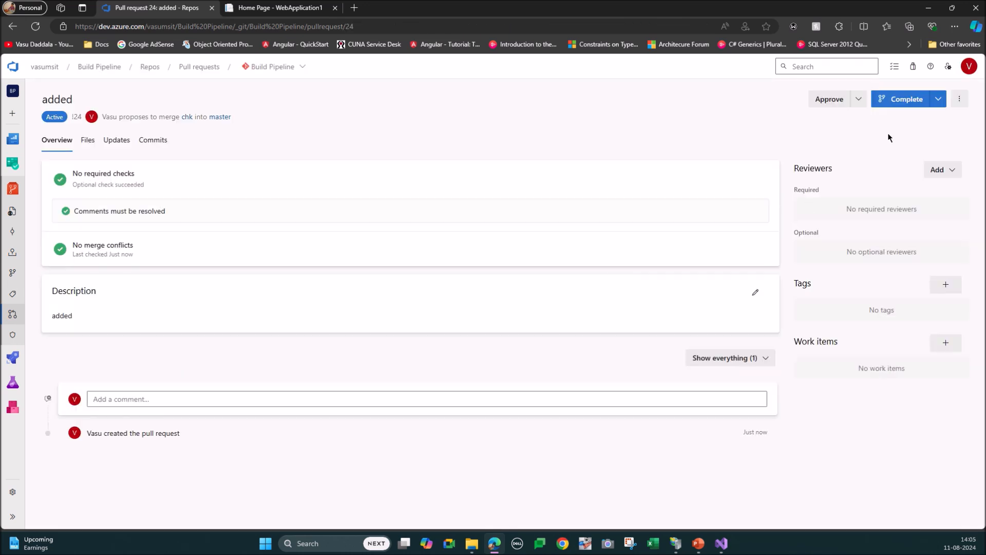
click(907, 99)
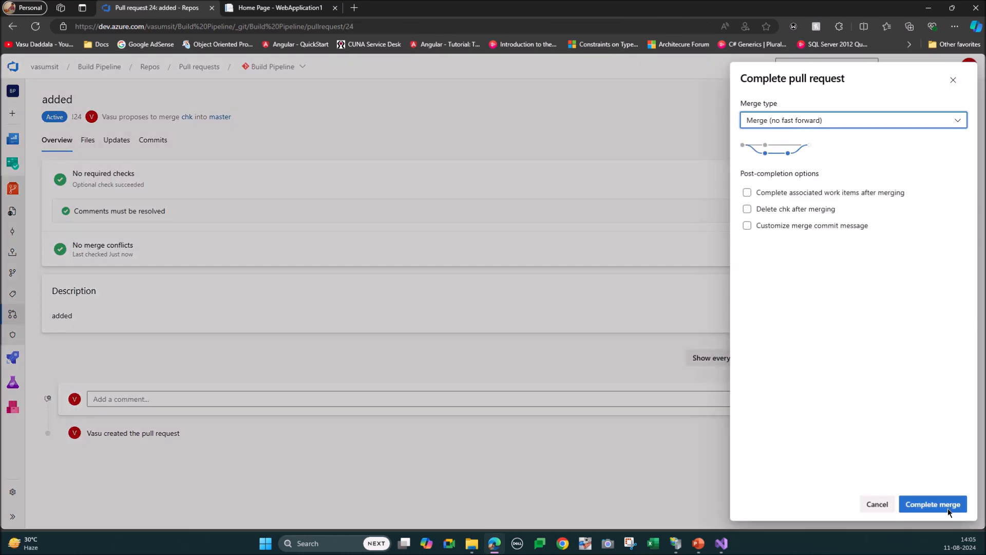
click(933, 504)
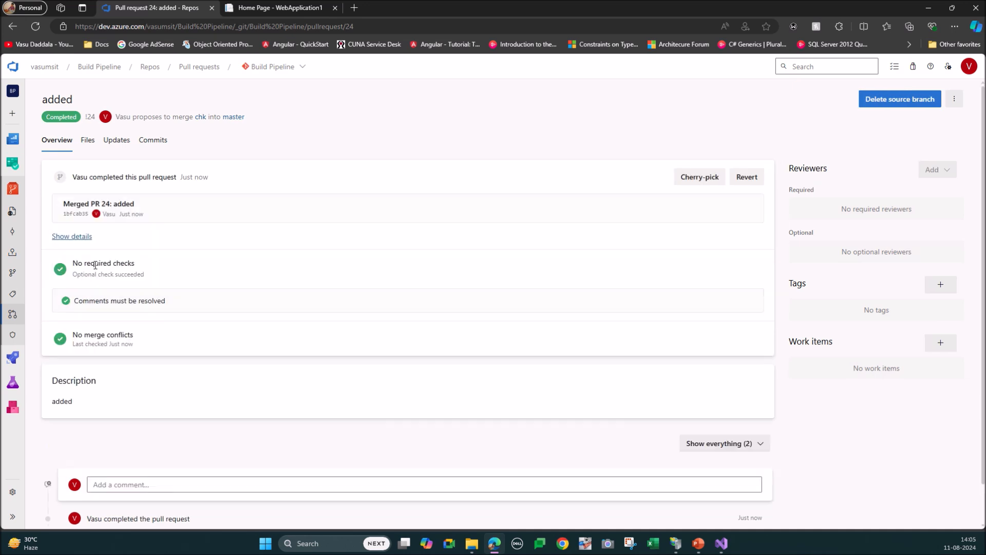
Step: Open the latest Build Pipeline run for the merged pull request and examine the build job's PublishPipelineArtifact log
mouse_move(19, 363)
click(50, 376)
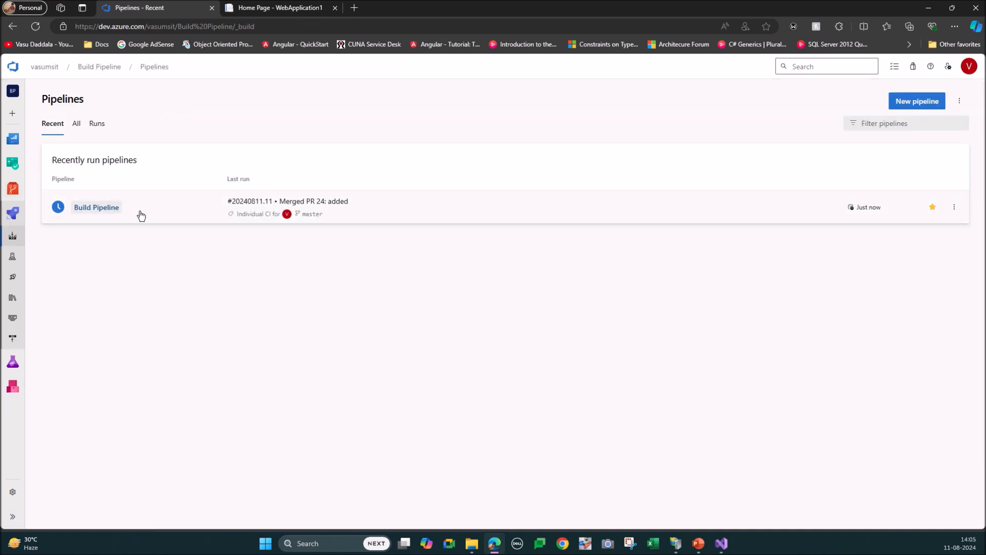
click(312, 199)
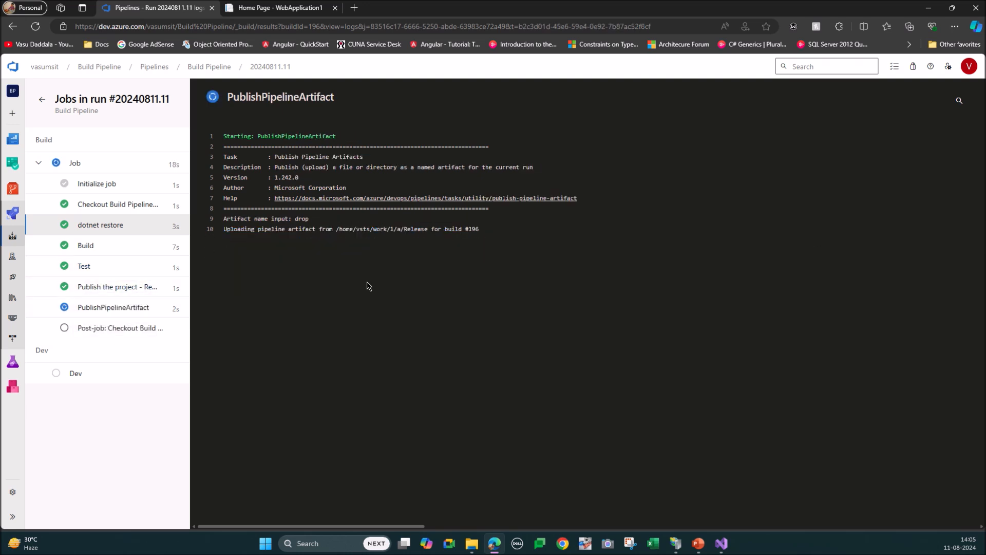
drag(373, 229, 437, 230)
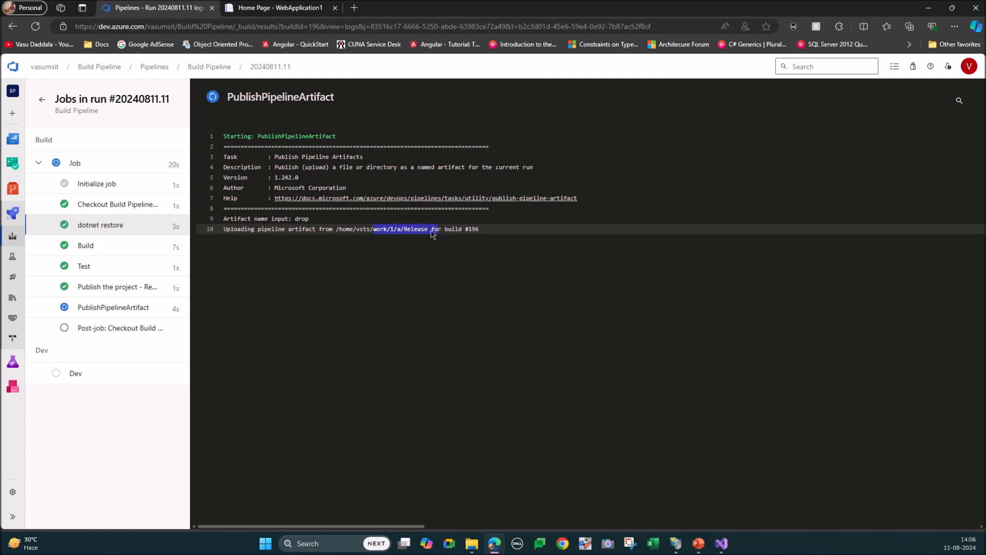
click(107, 309)
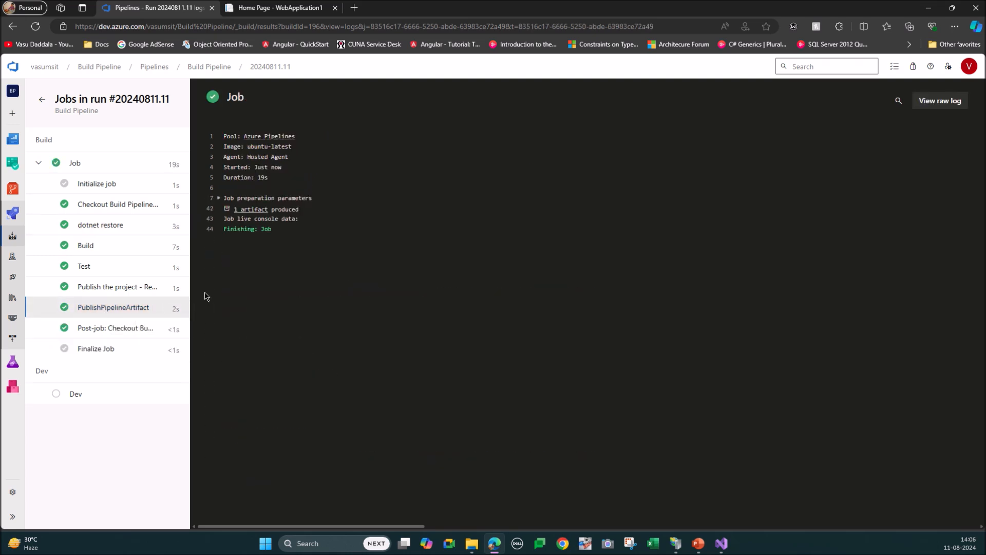
Step: Inspect the contents of the run's published drop artifact and return to the run summary
click(245, 212)
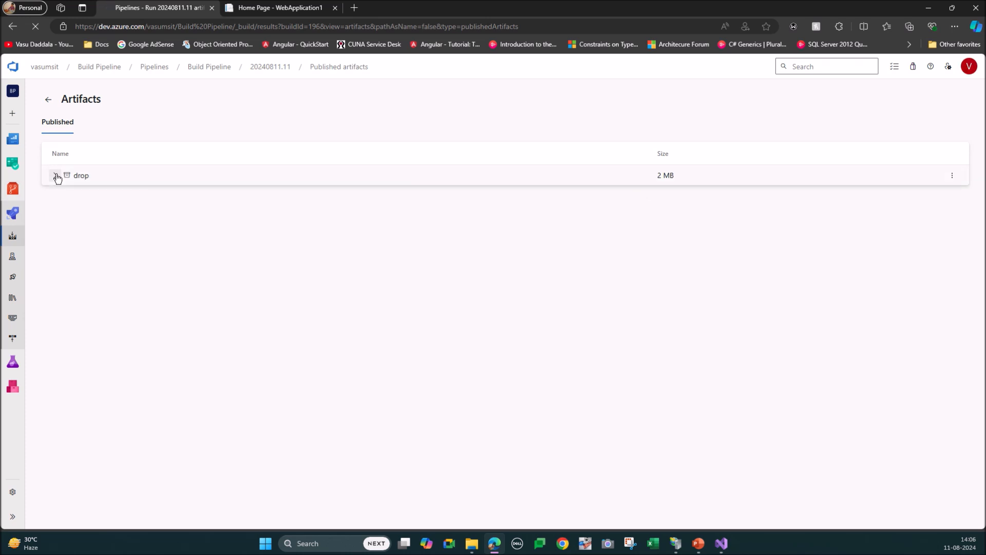
click(57, 177)
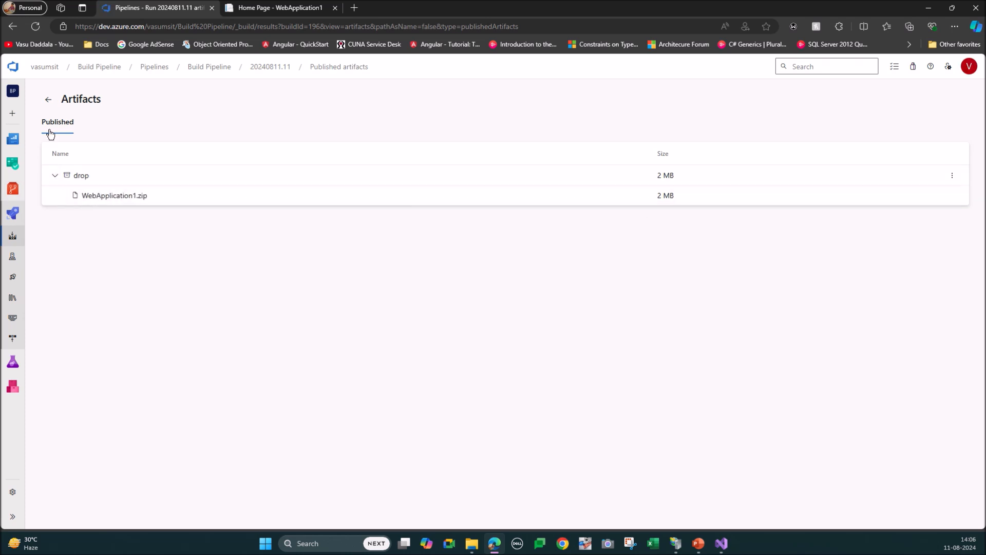
click(49, 100)
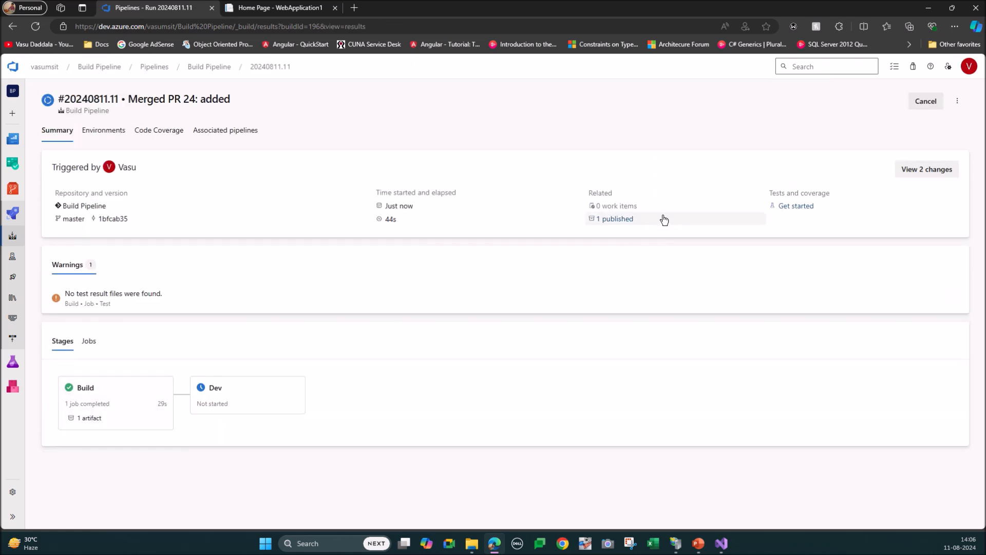
click(618, 219)
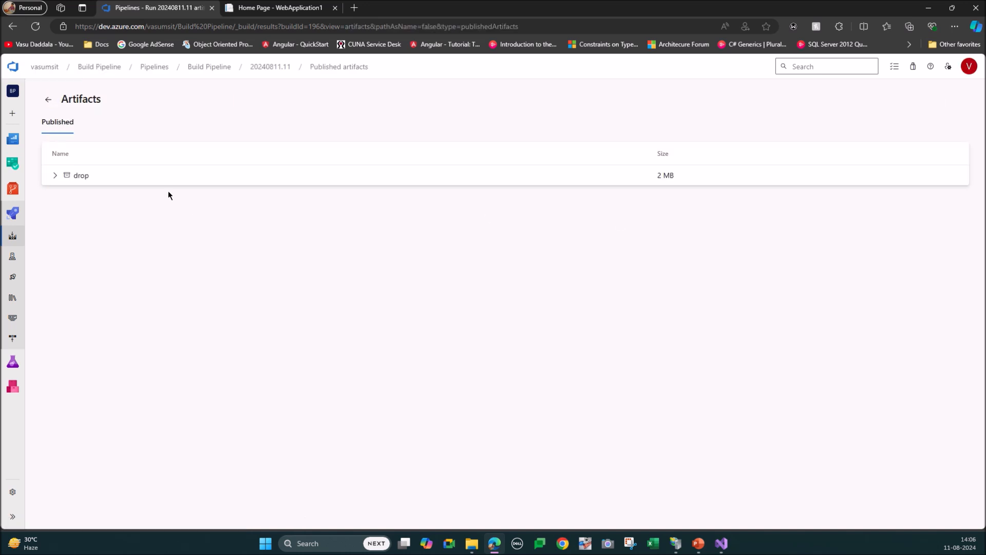
click(55, 175)
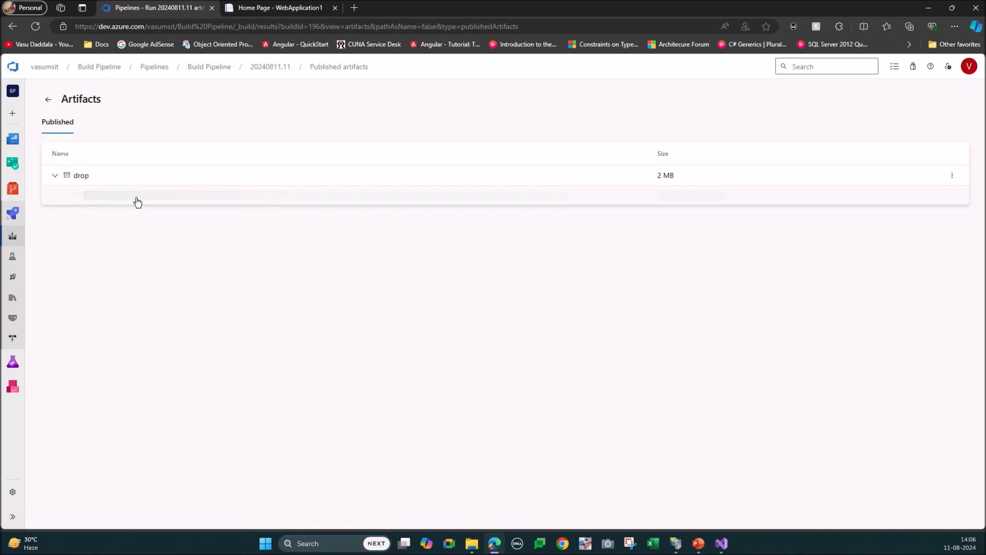
click(50, 100)
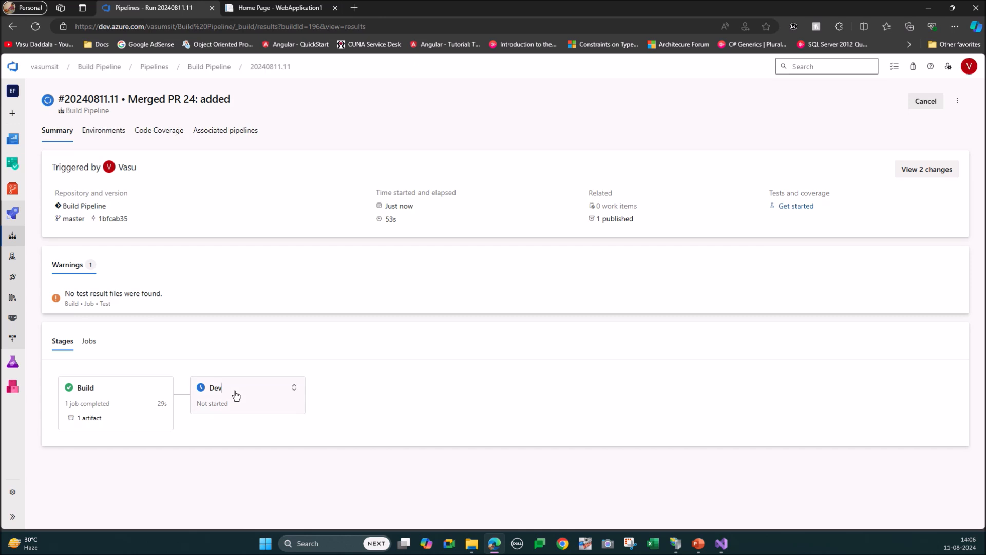
Step: Open the Dev stage's deployment job and examine the download path in the Download Artifact log
click(235, 395)
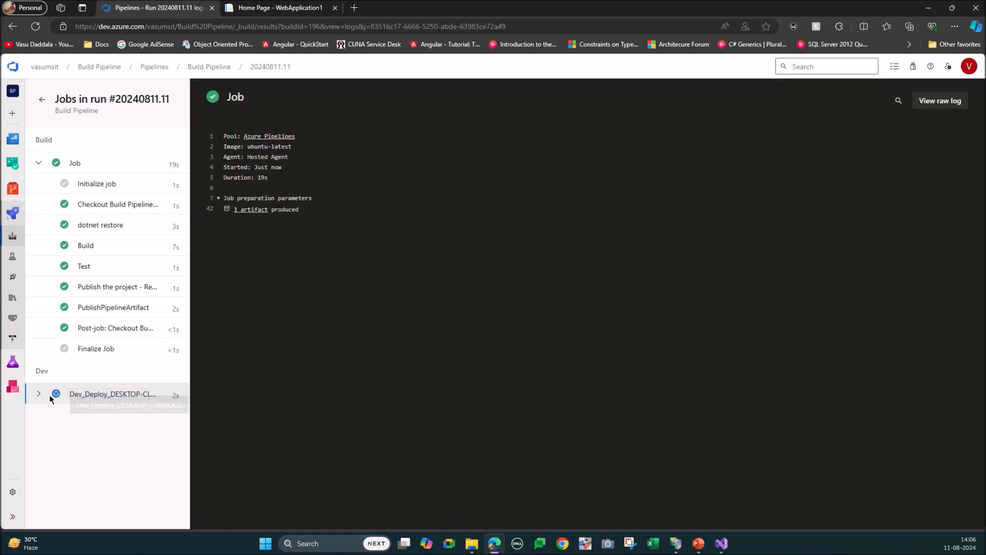
click(37, 395)
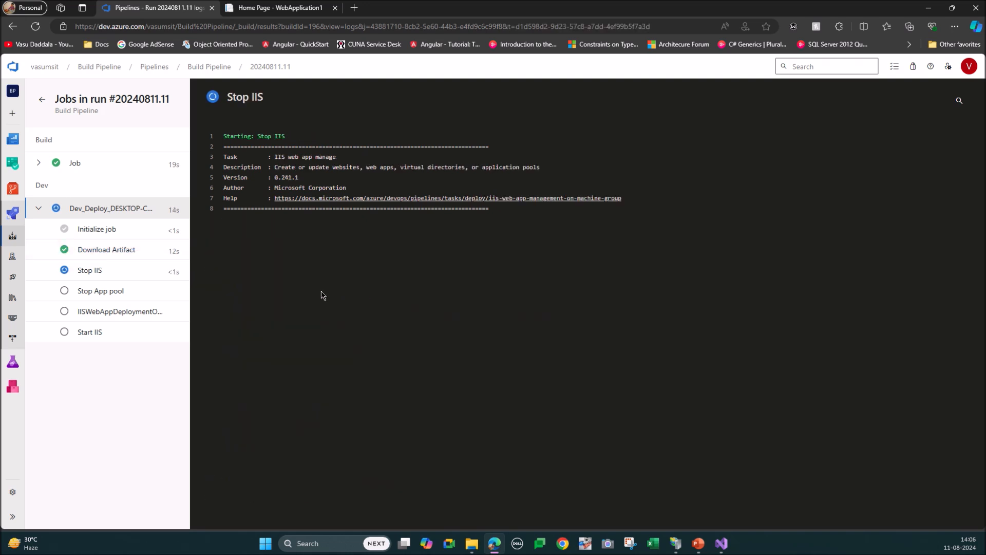
click(111, 256)
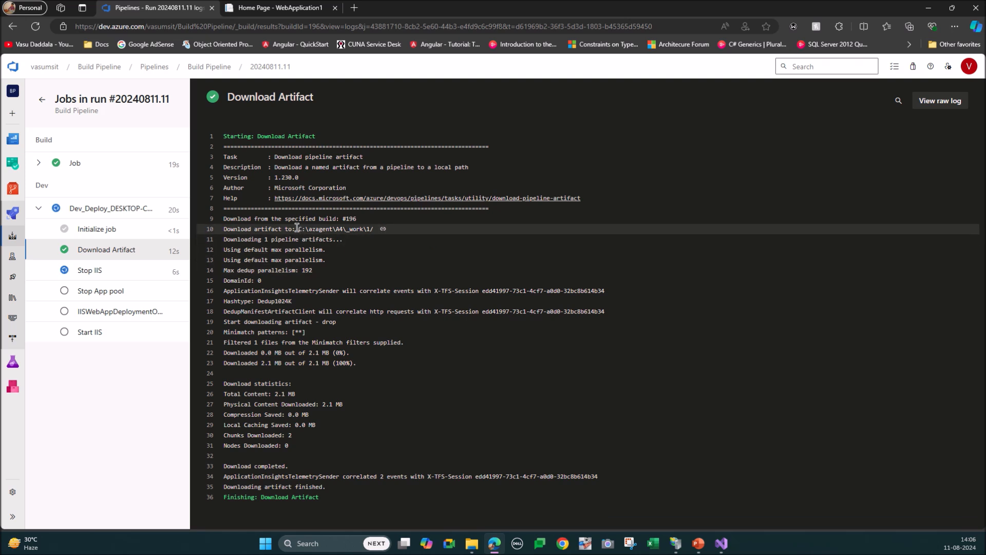
drag(354, 232, 375, 231)
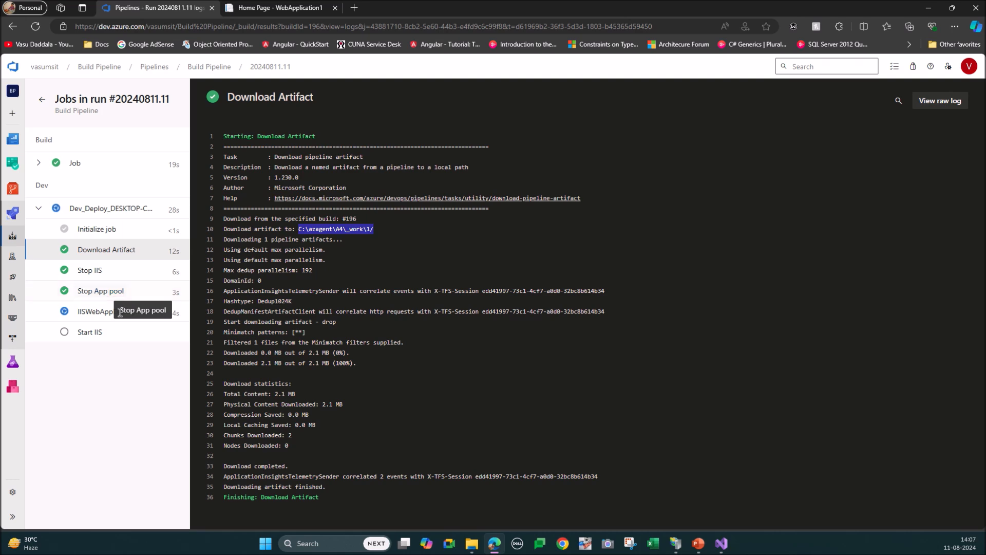
Step: Examine the IISWebAppDeploymentOnMachineGroup log for the files updated under Default Web Site/V11tv, and open the Start IIS log
click(93, 317)
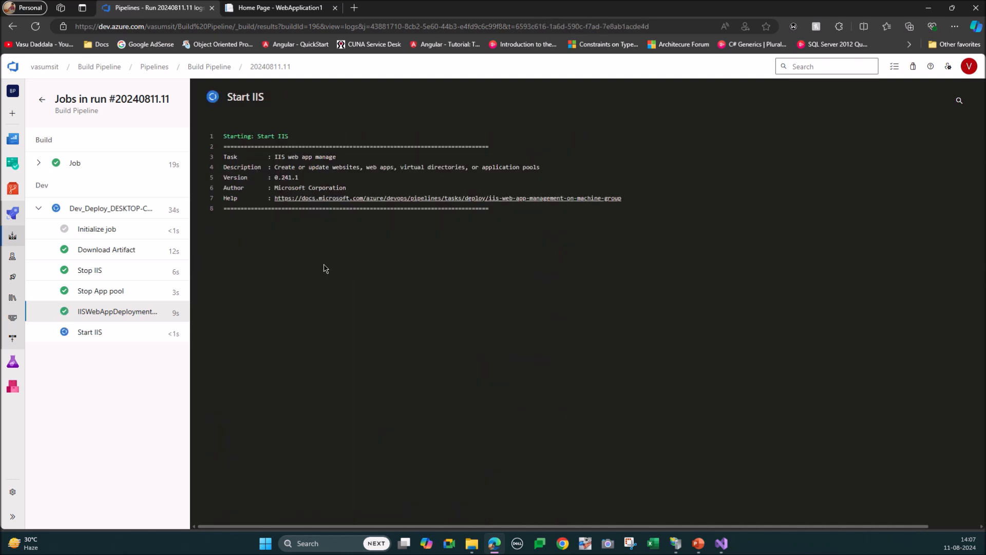
click(115, 313)
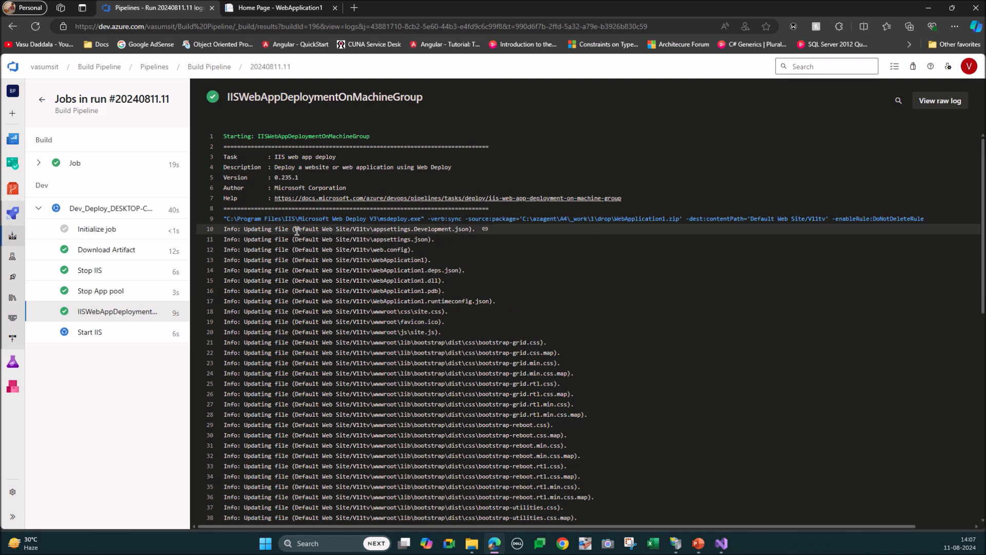
drag(295, 230, 373, 230)
scroll(349, 317, down, 8)
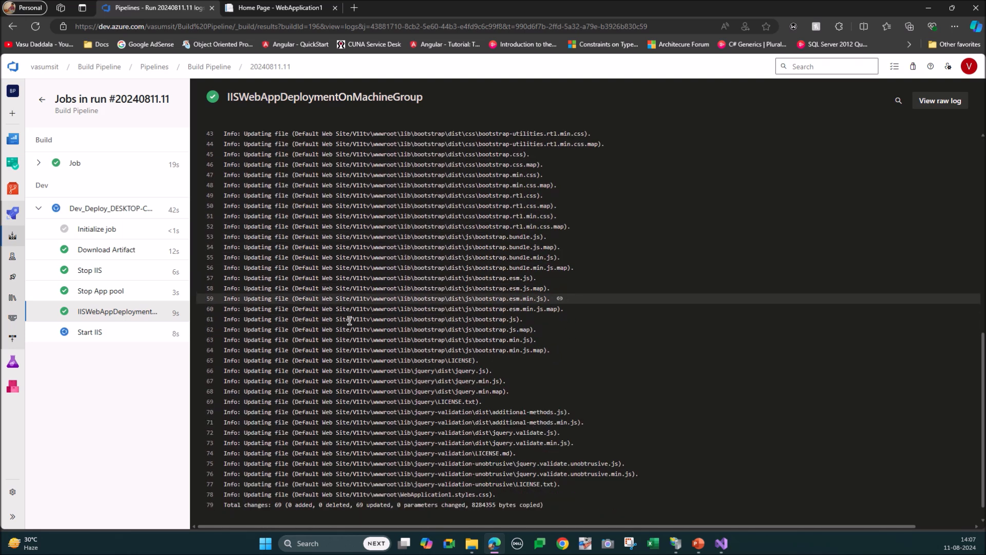
click(114, 334)
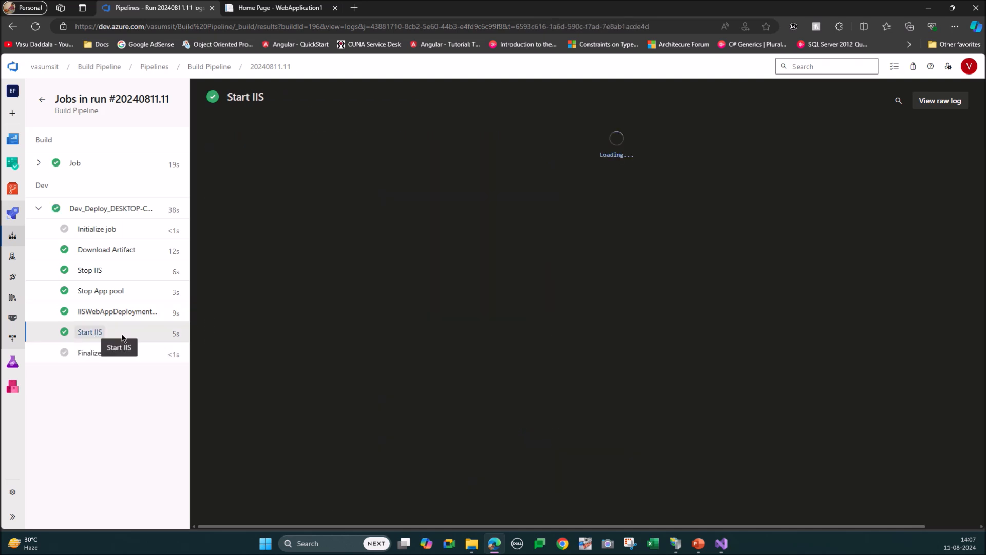
Step: Check the V11tv and CI/CD text in the heading of the localhost/V11tv page, and return to the pipeline run summary
click(269, 9)
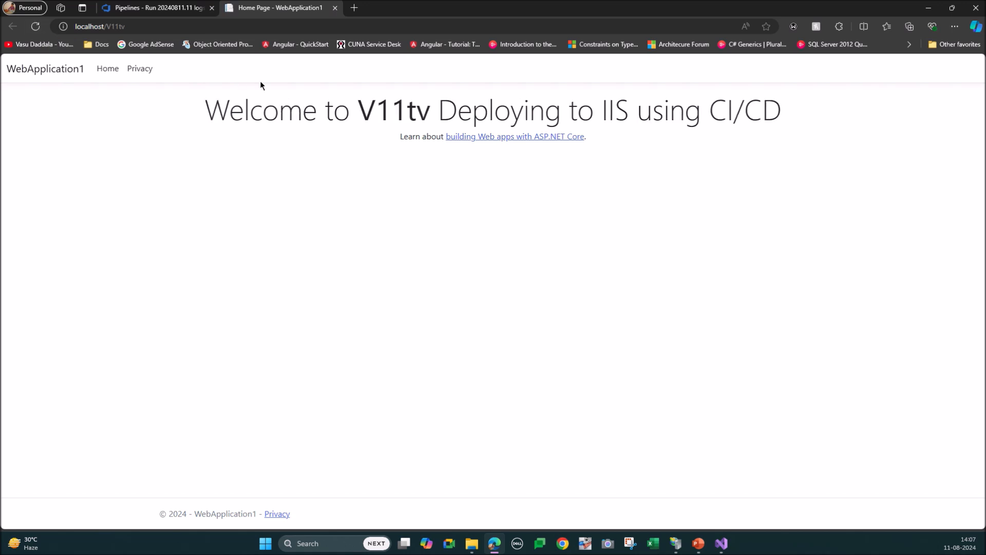
drag(363, 106, 416, 109)
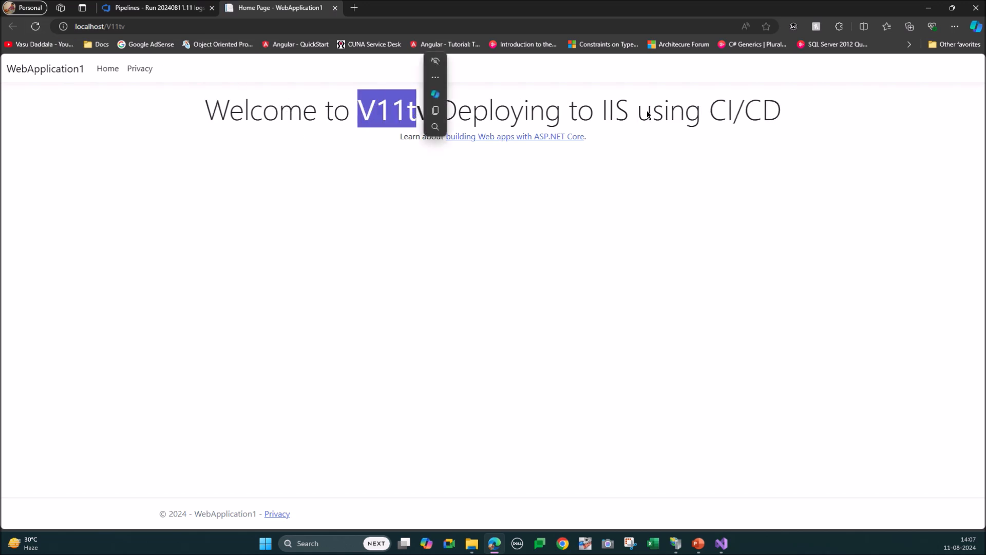
drag(708, 108, 783, 111)
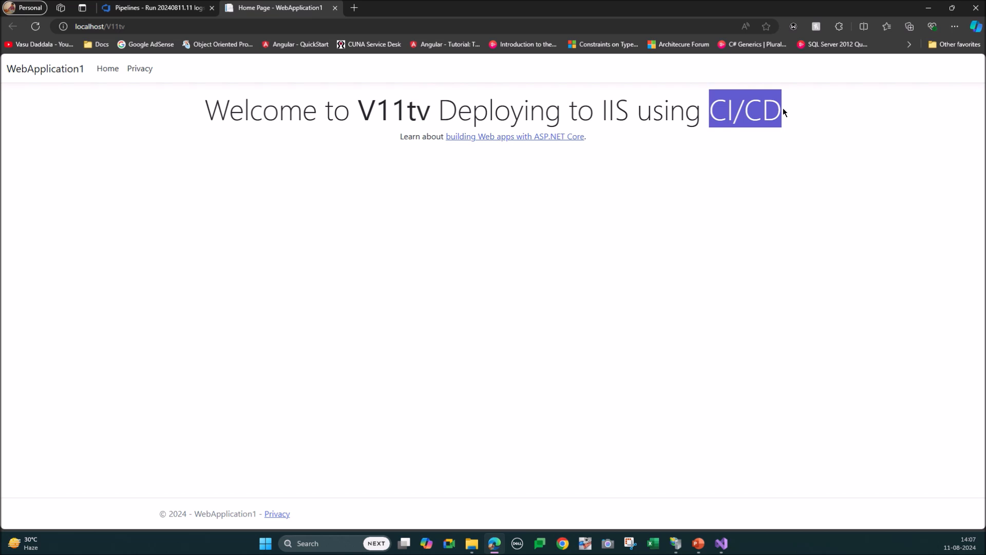
click(326, 255)
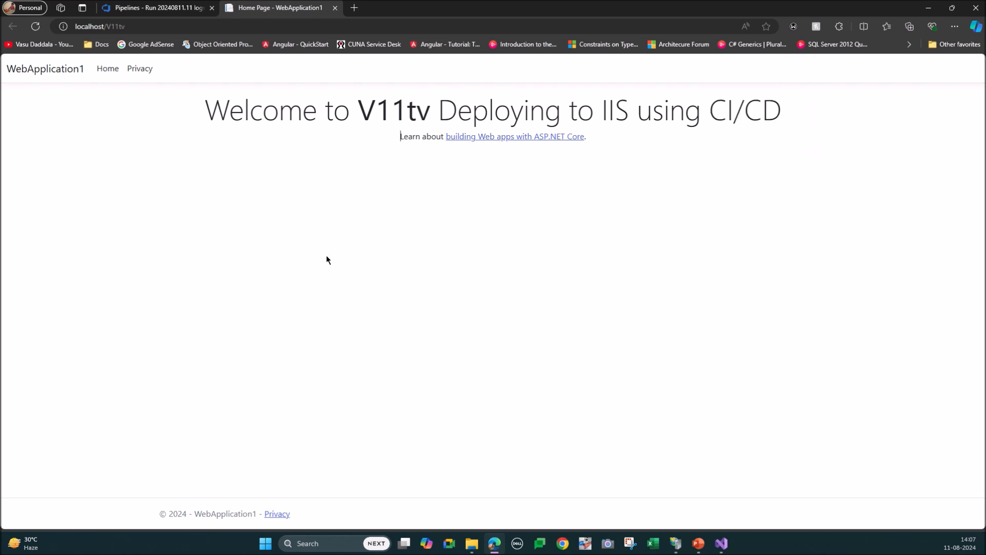
click(137, 10)
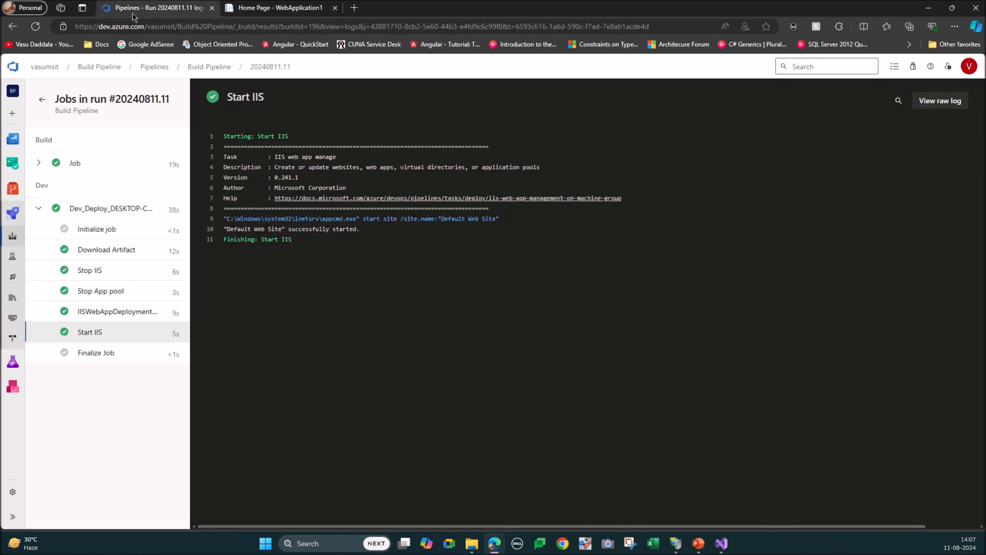
click(42, 102)
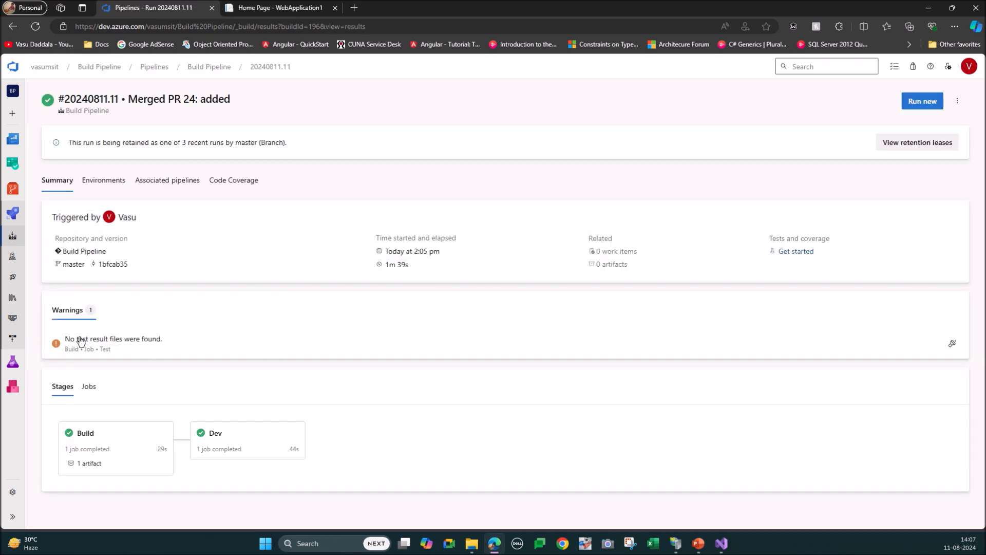